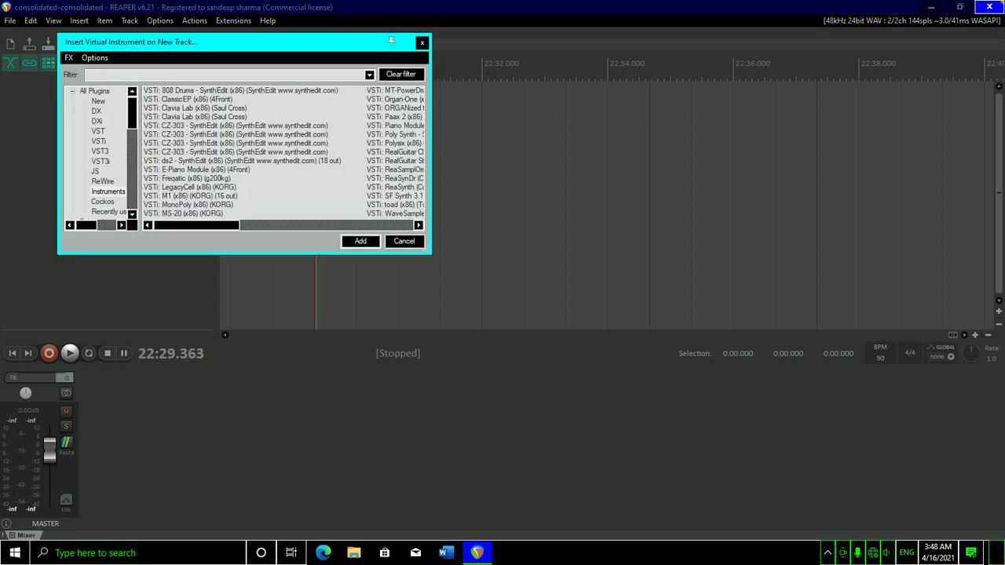
Insert the E-Piano Module (x86) (4Front) virtual instrument on a new track and close its plug-in and FX windows.
key("Down")
key("Down")
key("Down")
key("Down")
key("Down")
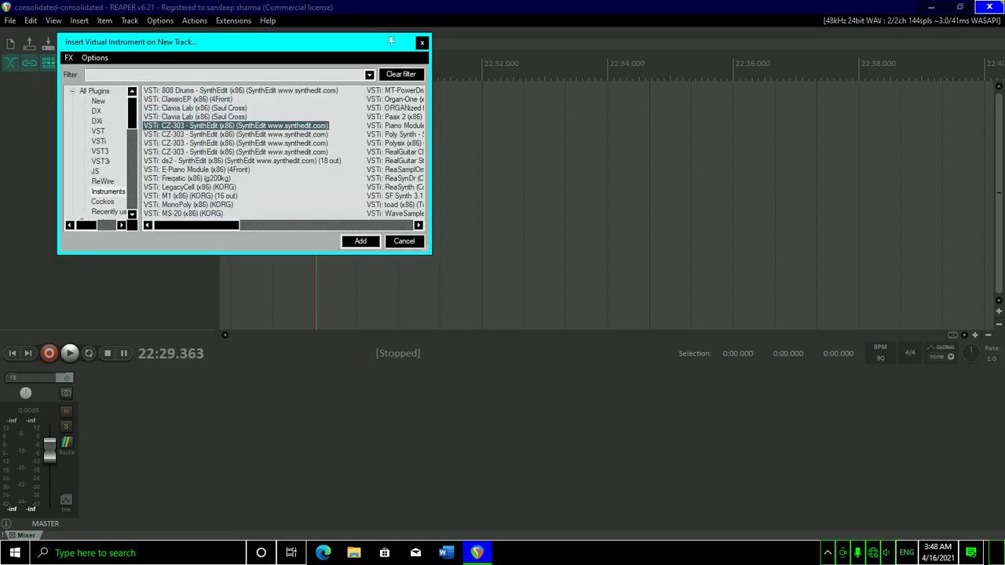
key("Down")
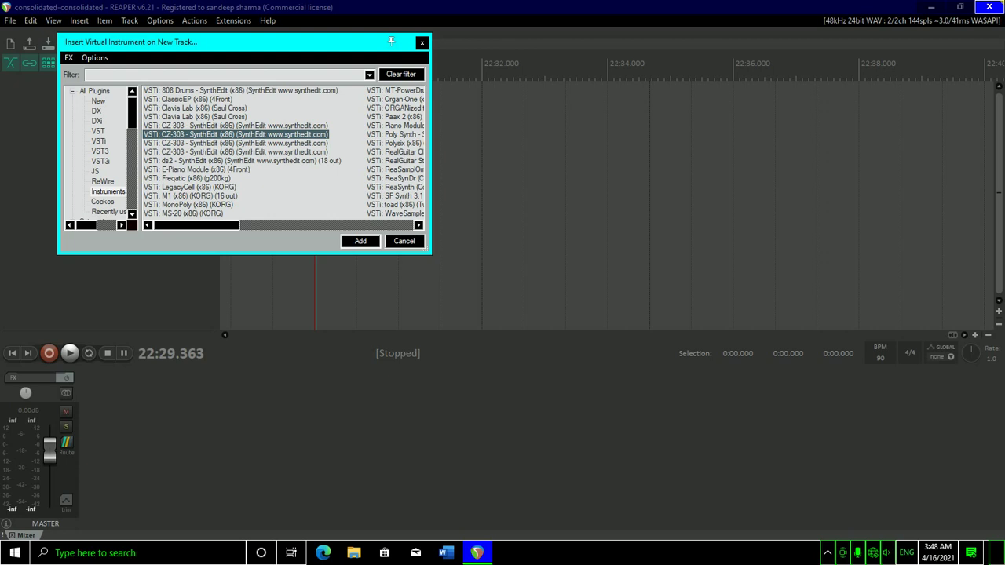
key("Down")
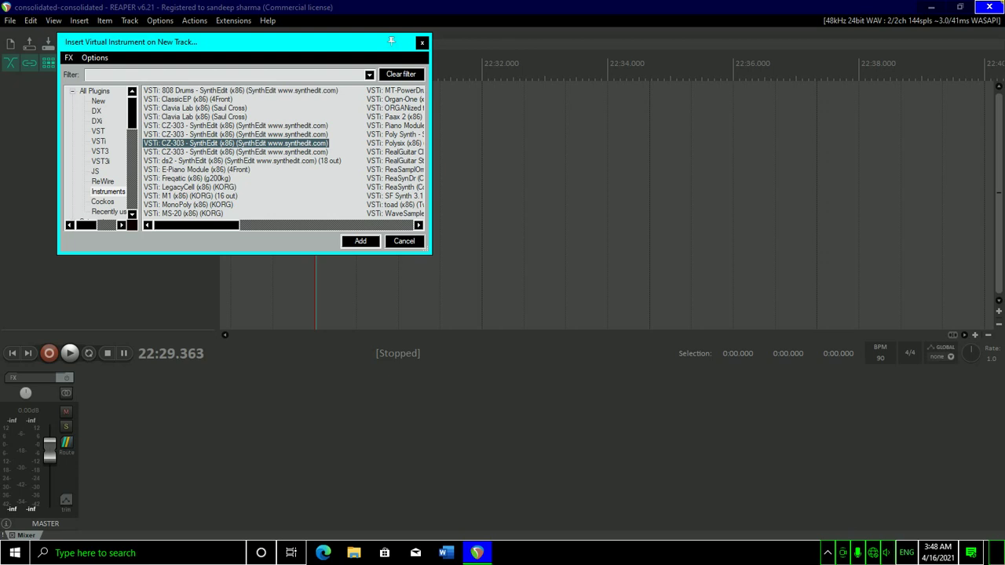
key("Down")
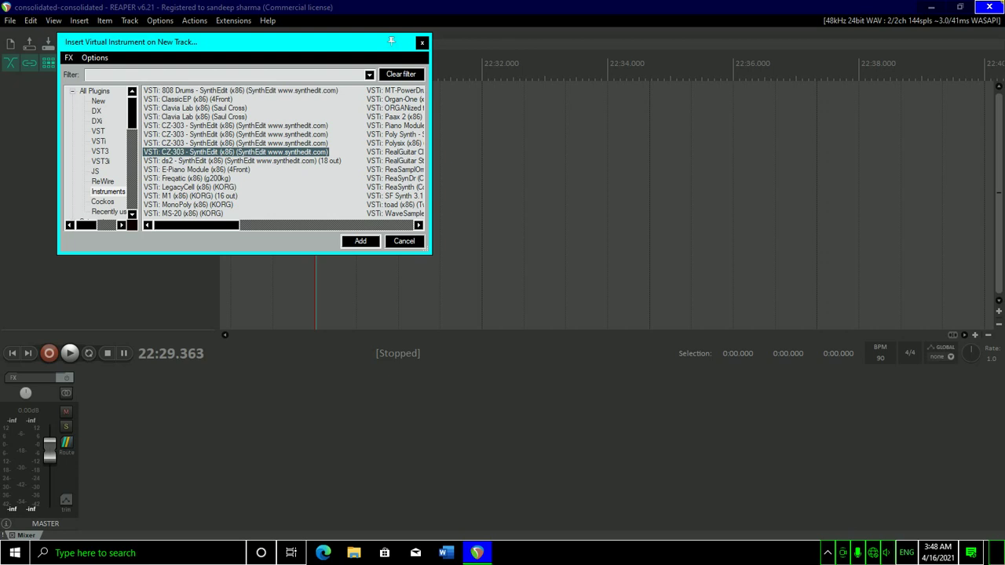
key("Down")
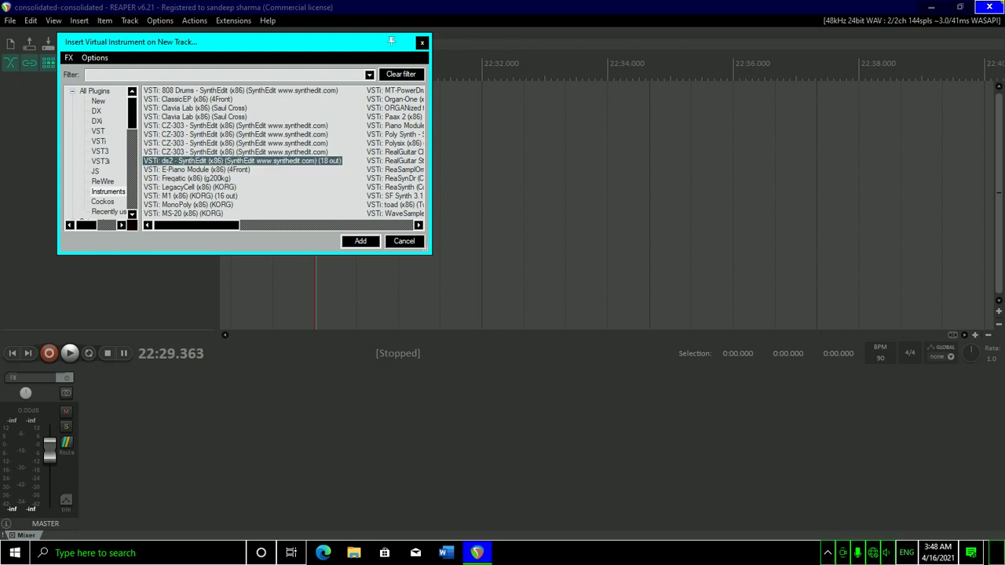
key("Down")
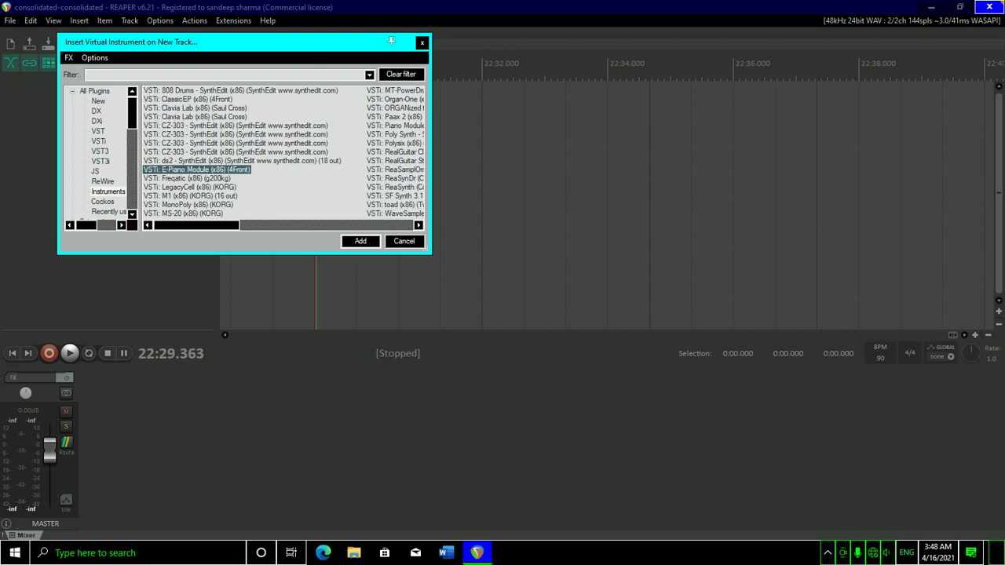
key("Return")
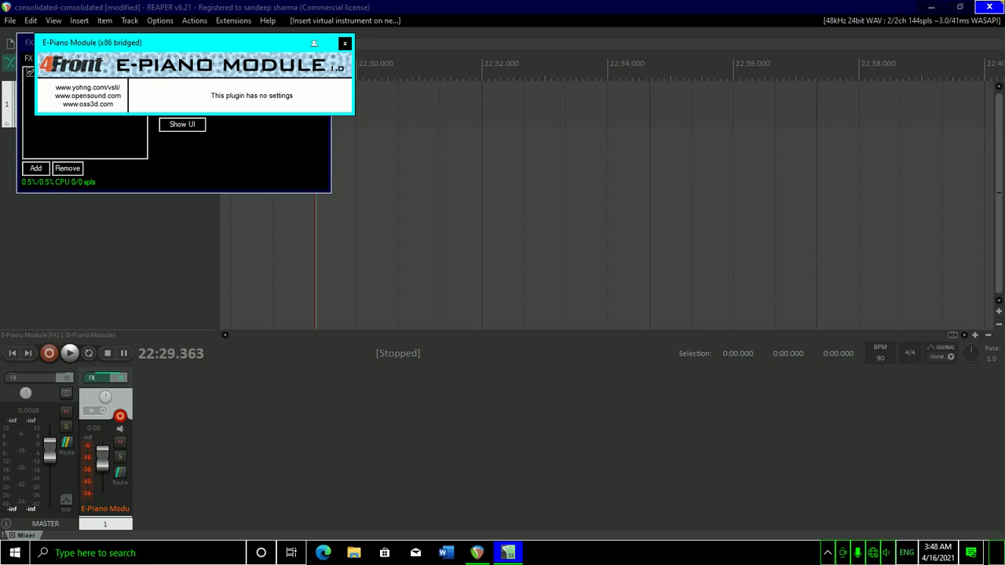
key("Escape")
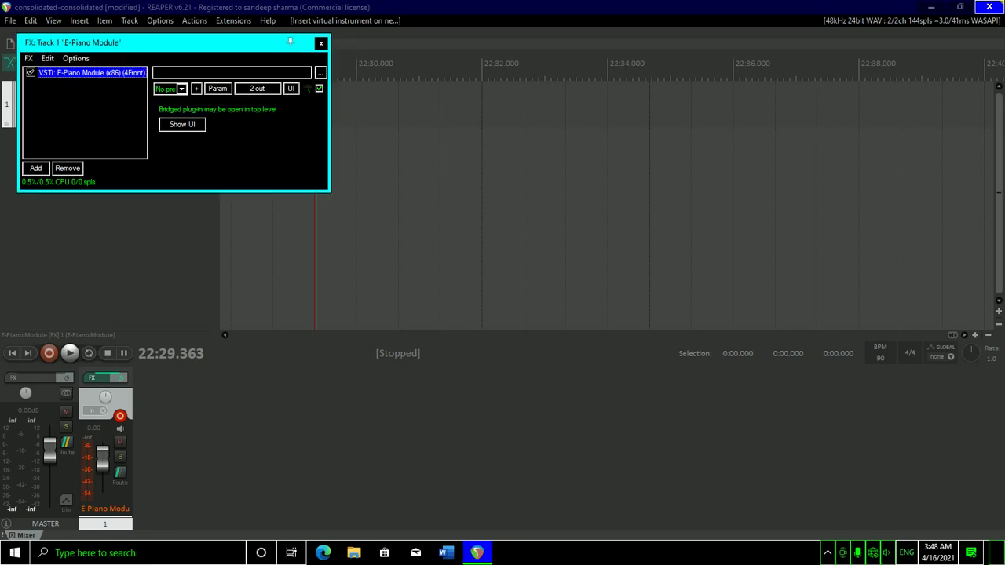
key("Escape")
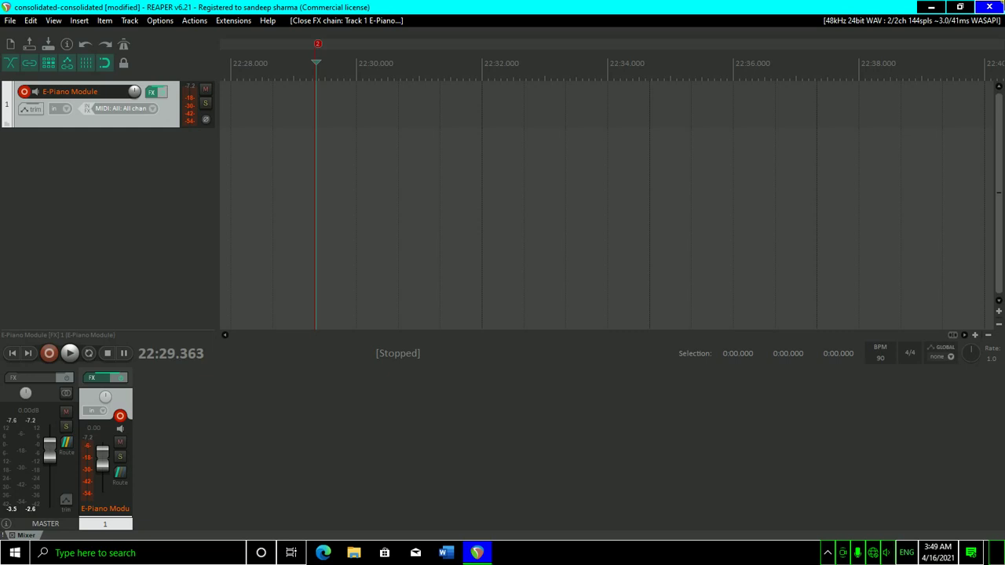
Enable the metronome and rename the E-Piano Module track as music.
left_click(124, 44)
key("F2")
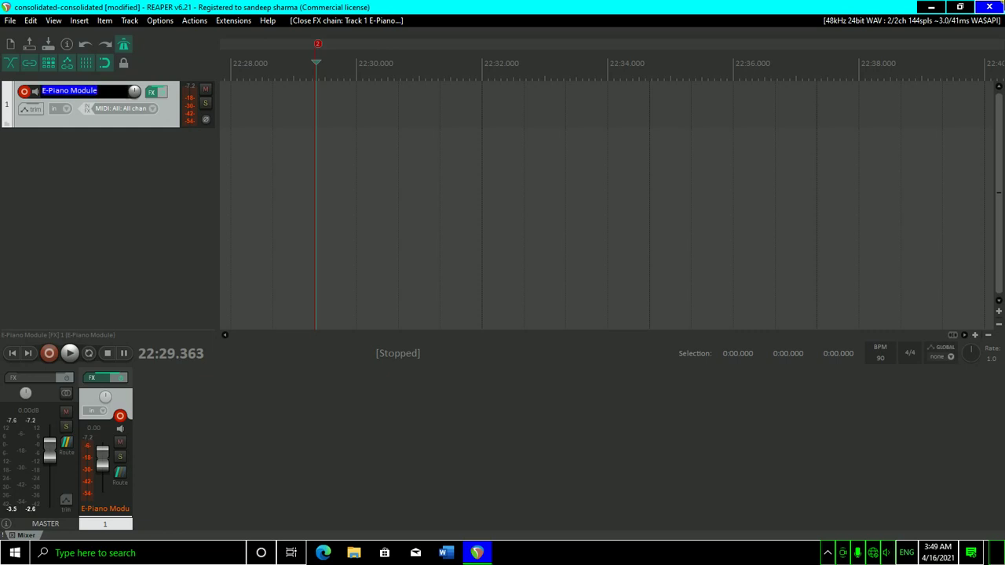
type("mus")
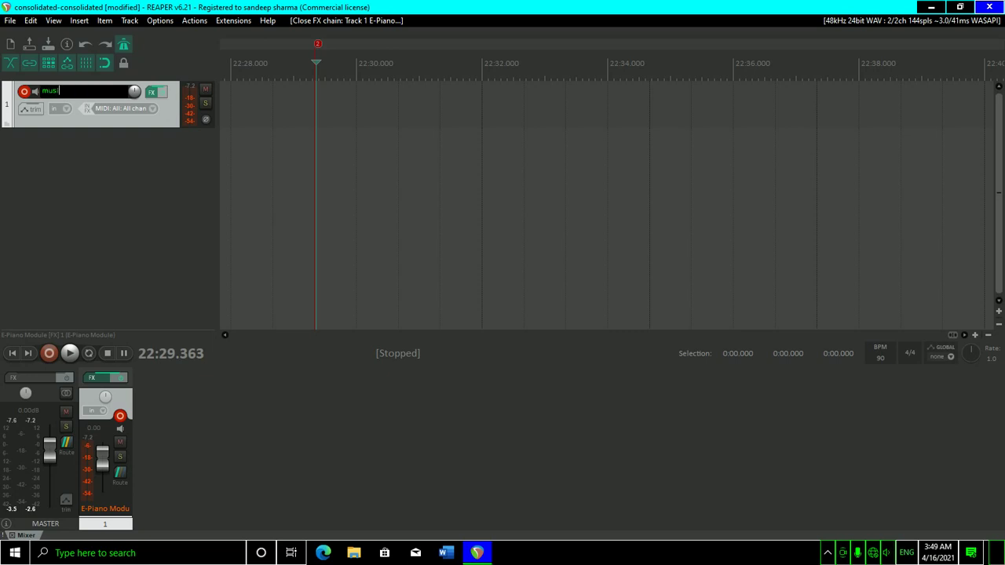
type("ic")
key("Return")
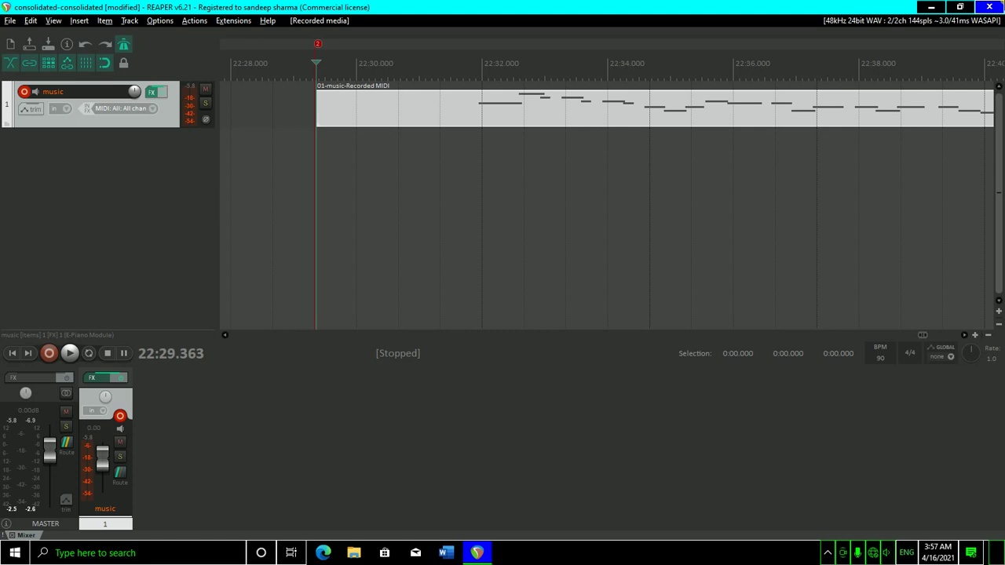
Set the ruler's time unit to Measures.Beats.
key("alt+v")
key("Right")
key("Left")
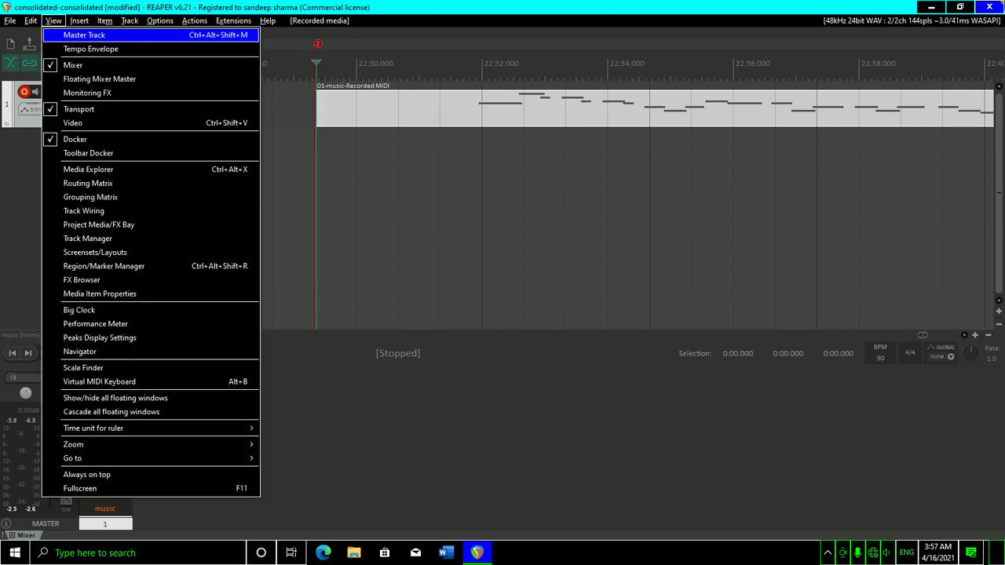
key("Up")
key("Up")
key("Up")
key("Up")
key("Up")
key("Up")
key("Down")
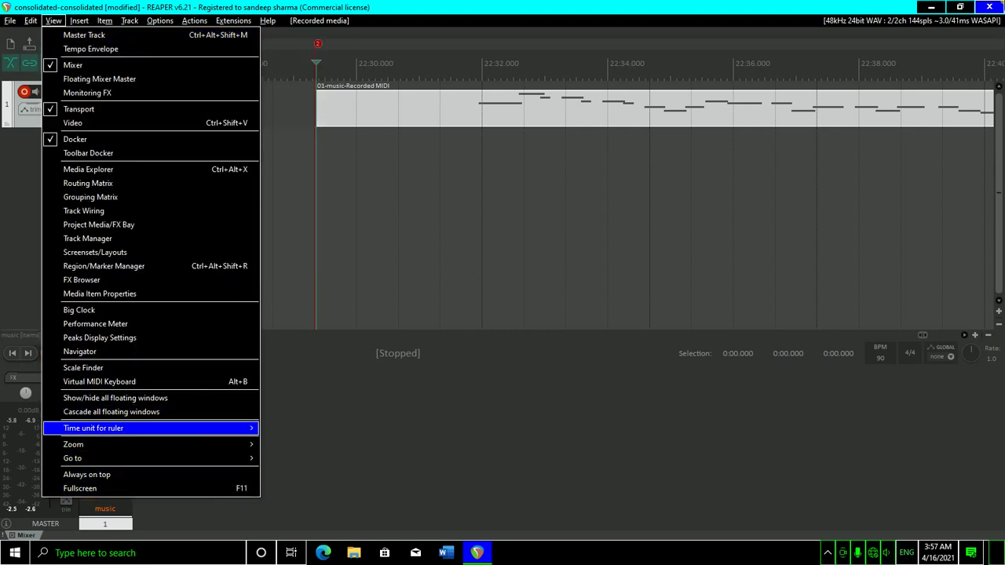
key("Right")
key("Down")
key("Up")
key("Down")
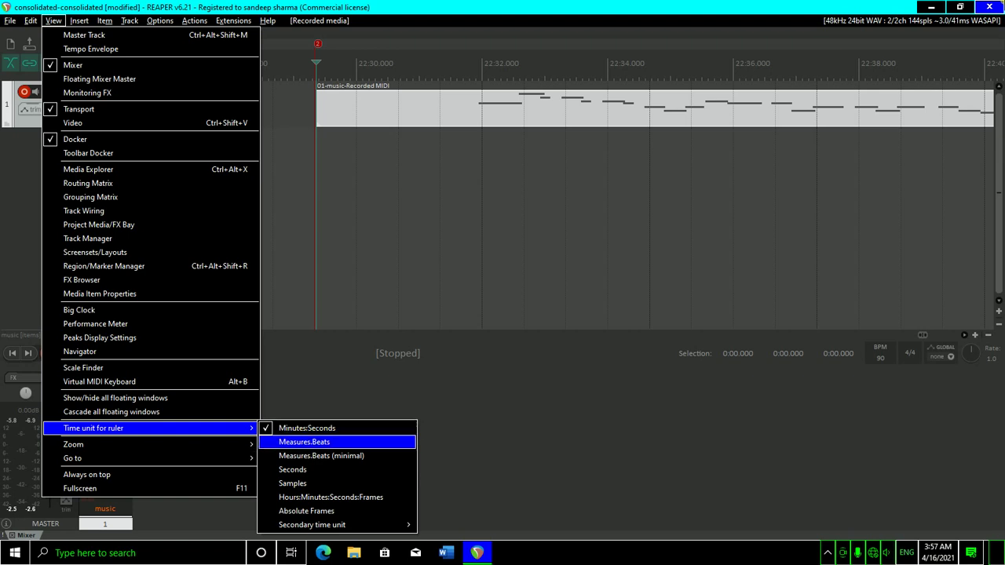
key("Left")
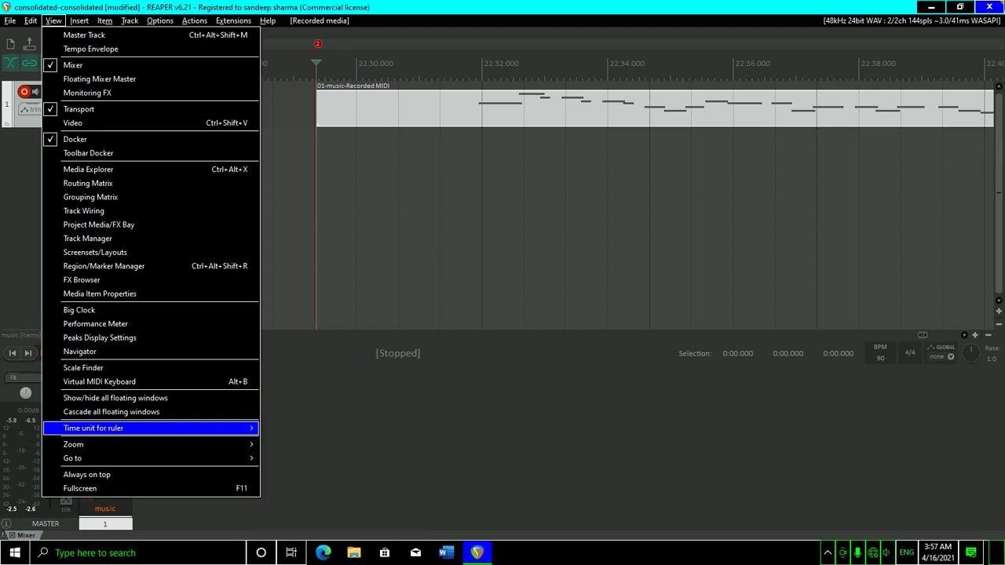
key("Up")
key("Down")
key("Right")
key("Down")
key("Return")
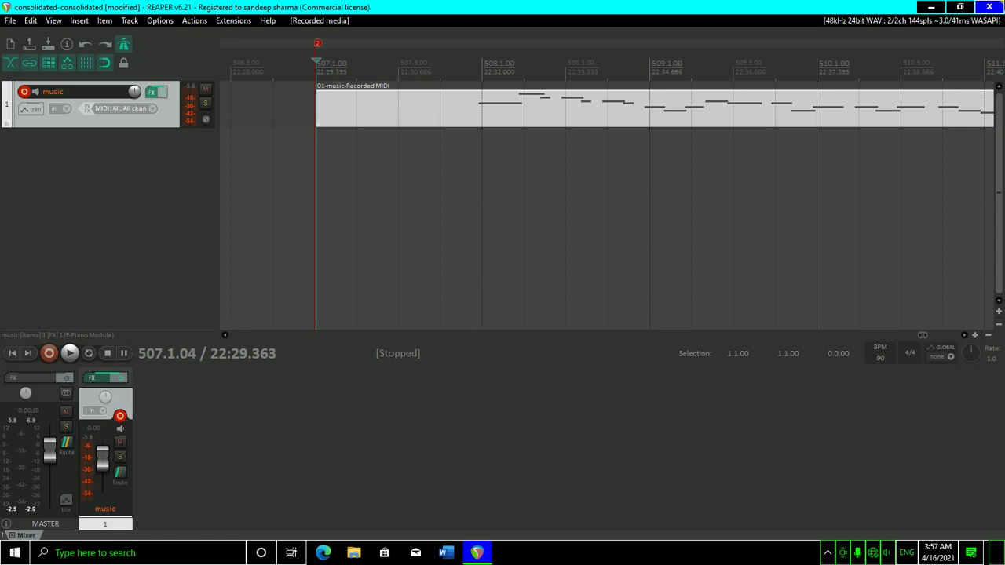
Return the edit cursor to the project start and play the opening measures briefly, then stop playback.
key("Home")
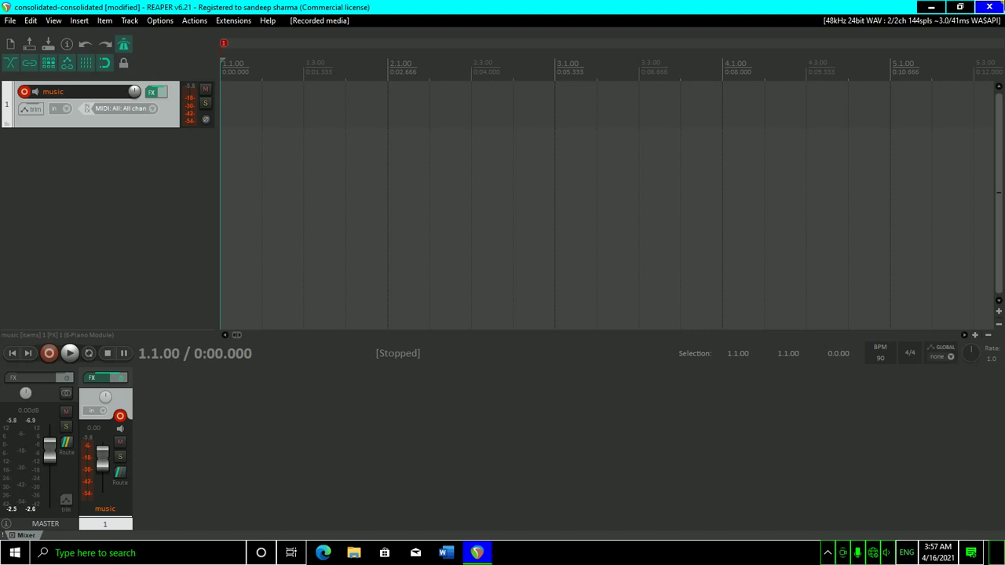
key("space")
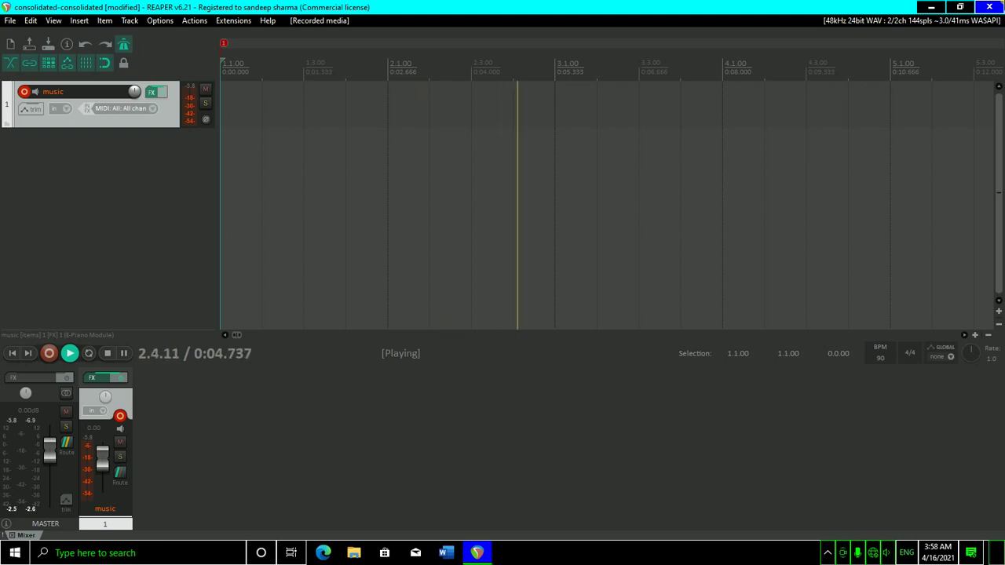
key("space")
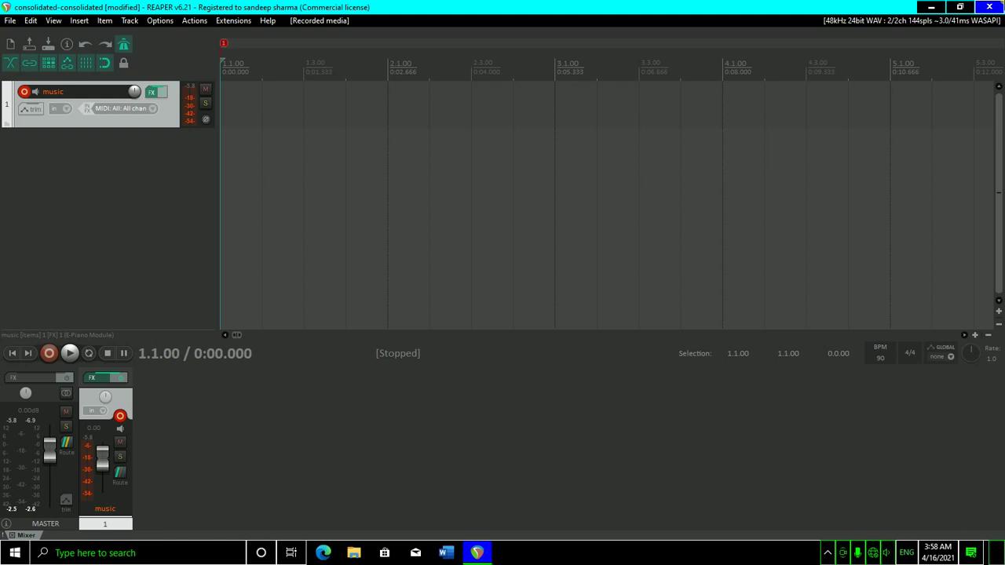
Select the recorded MIDI item on the music track and delete it.
key("ctrl+alt+Right")
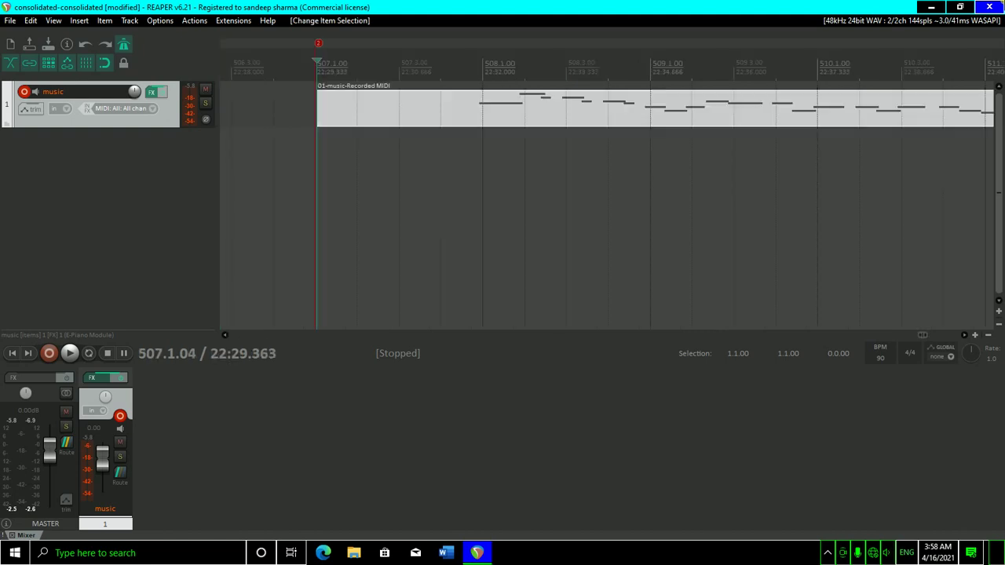
key("Delete")
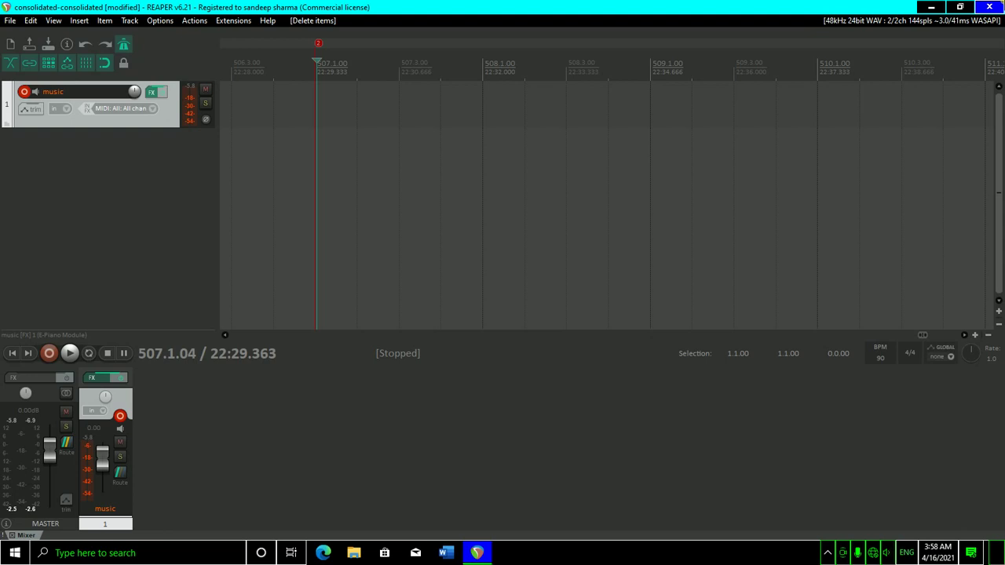
Nudge the edit cursor back and forth around the start of measure 507 to check its position.
key("Left")
key("Left")
key("Left")
key("Left")
key("Left")
key("Left")
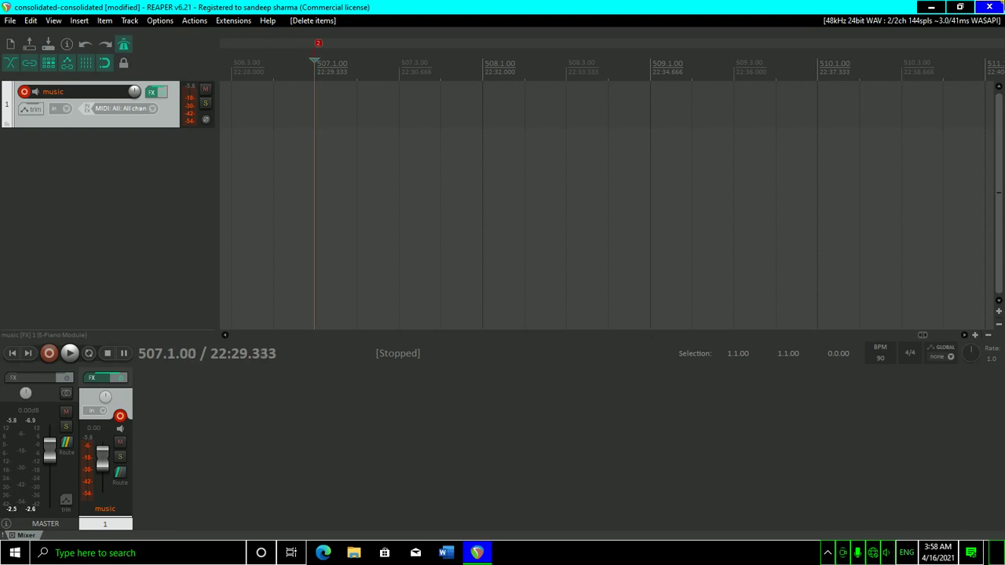
key("Left")
key("Left")
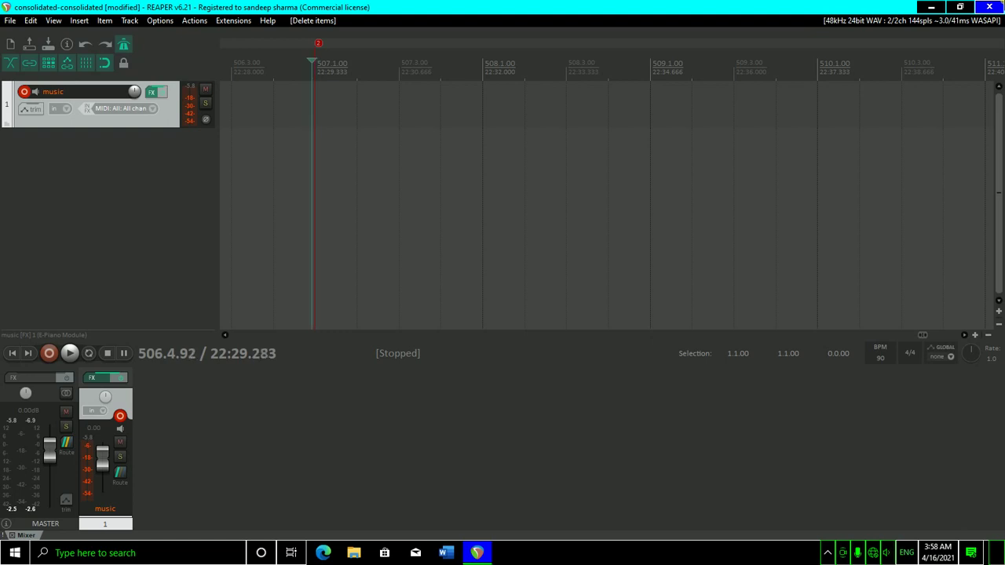
key("Right")
key("Right")
key("Right")
key("Right")
key("Right")
key("Right")
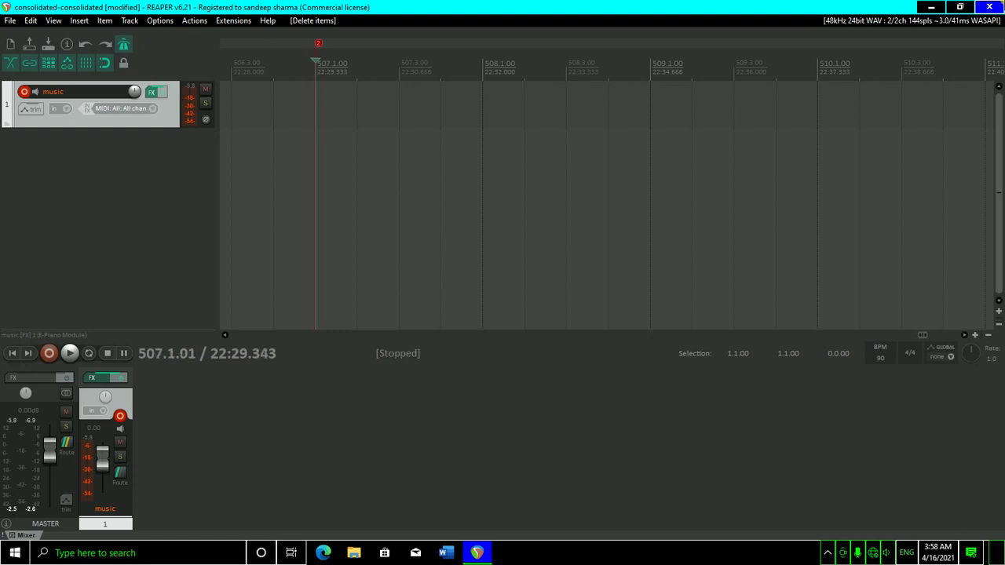
Return the edit cursor to the project start and remove the music track.
key("Home")
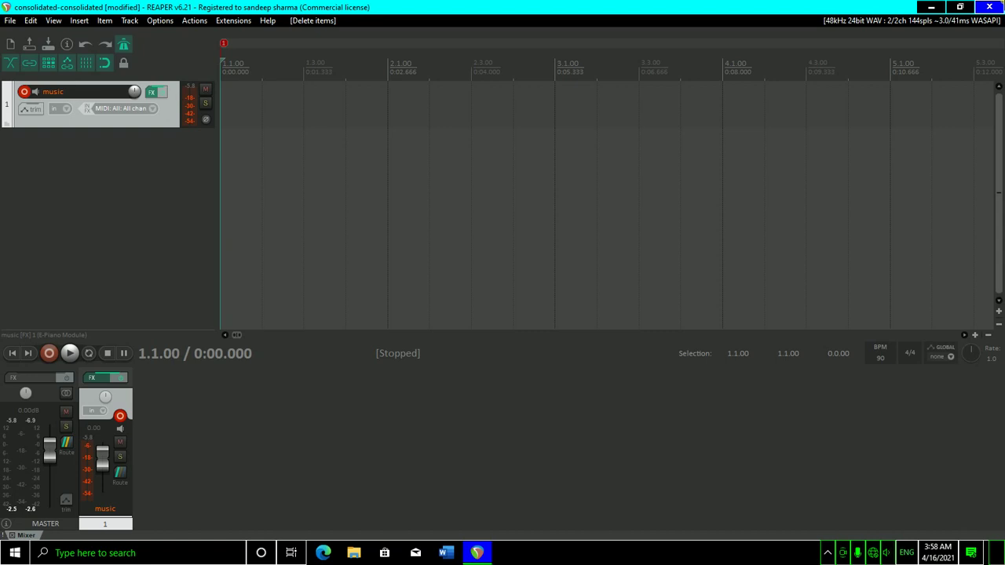
key("Delete")
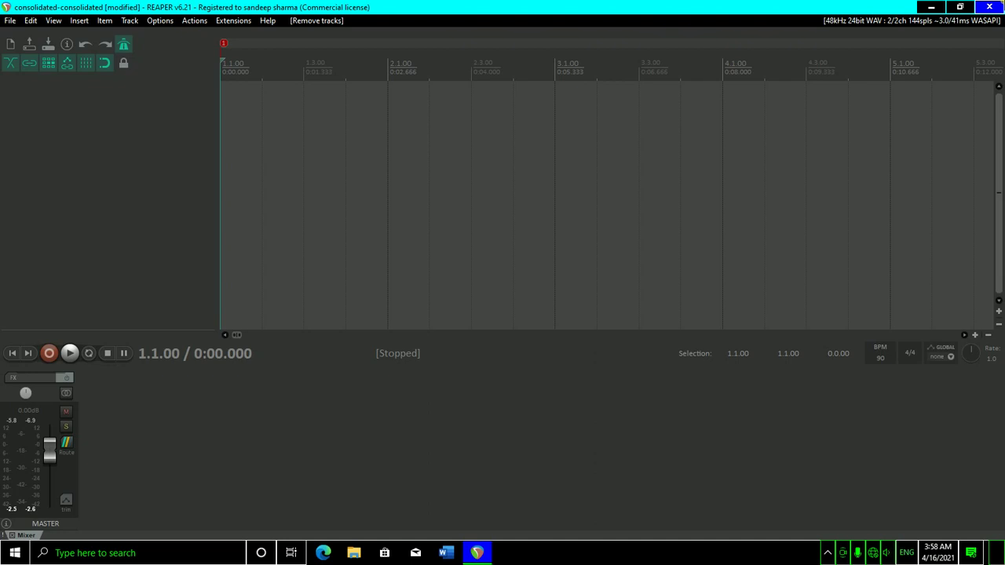
Insert E-Piano Module (x86) (4Front) on a new track at the project start and close its plug-in and FX windows.
key("Down")
key("Down")
key("Down")
key("Down")
key("Down")
key("Down")
key("Down")
key("Down")
key("Down")
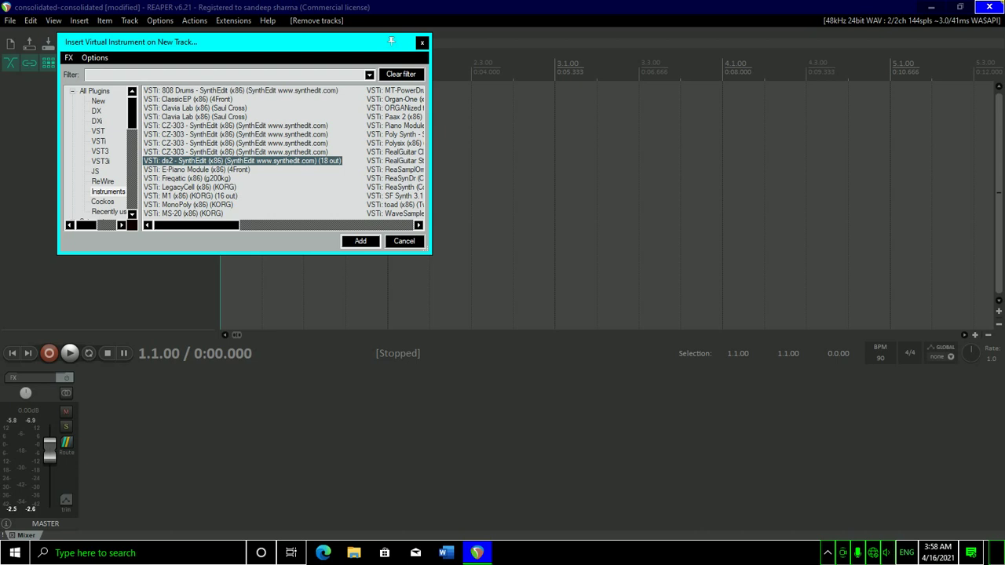
key("Down")
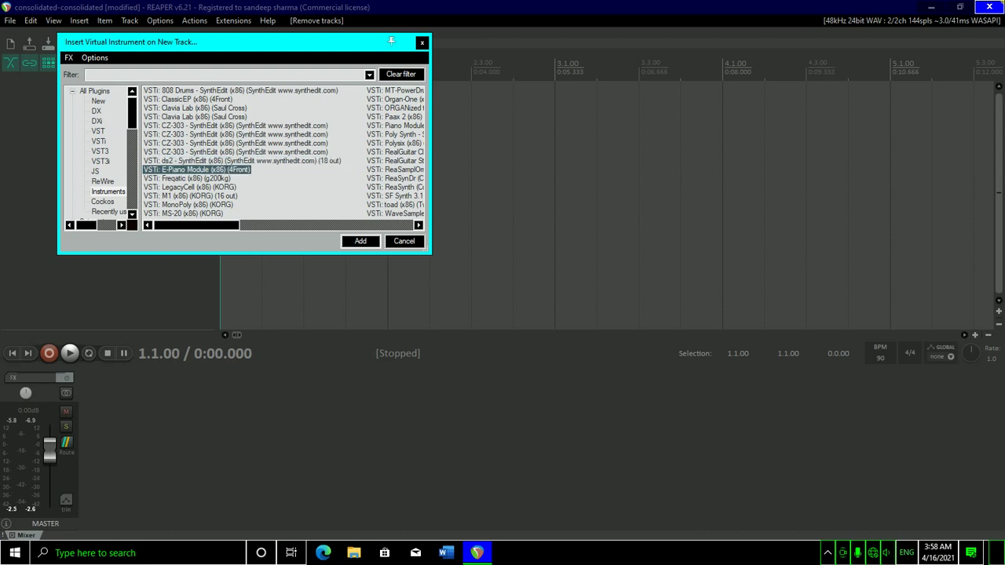
key("Return")
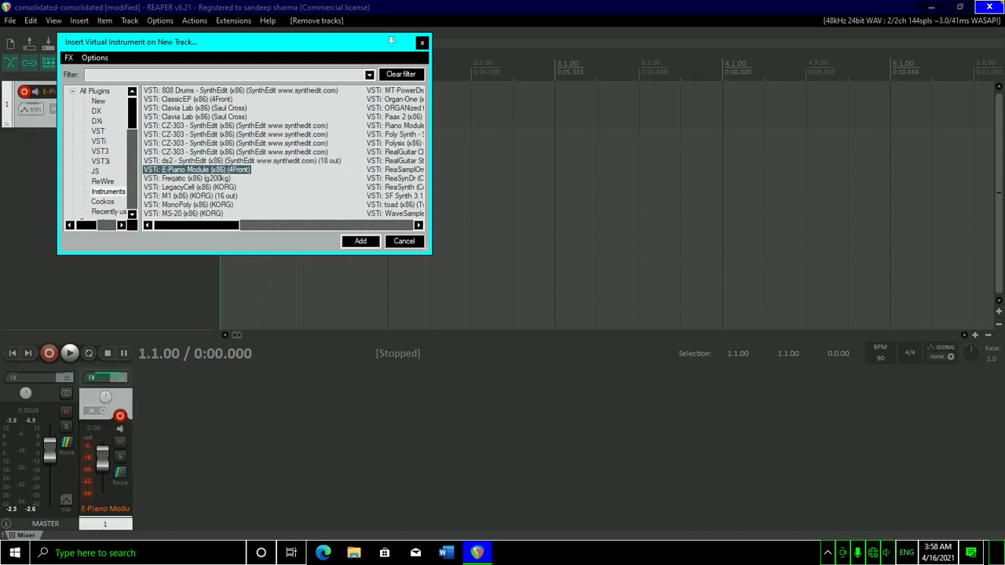
key("Escape")
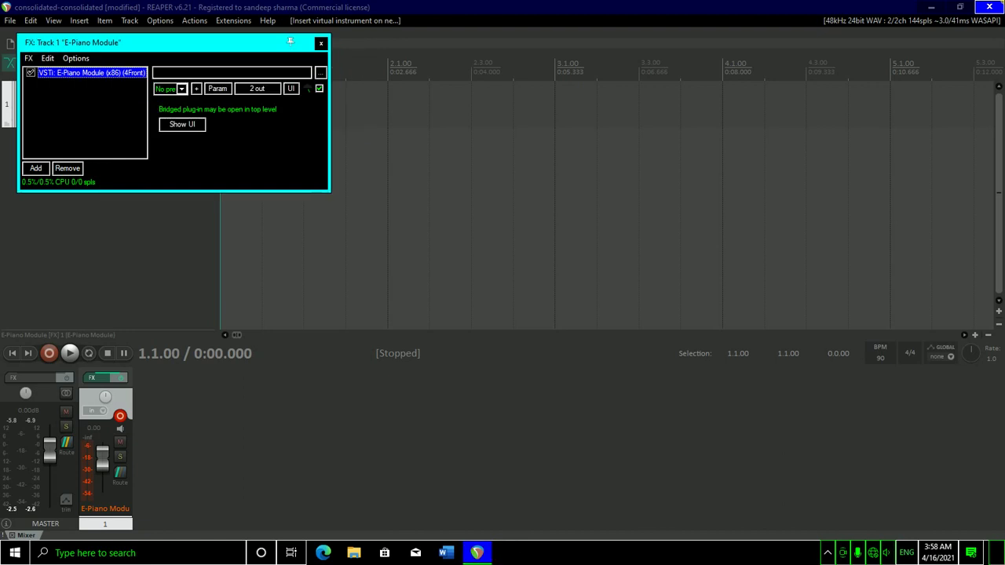
key("Escape")
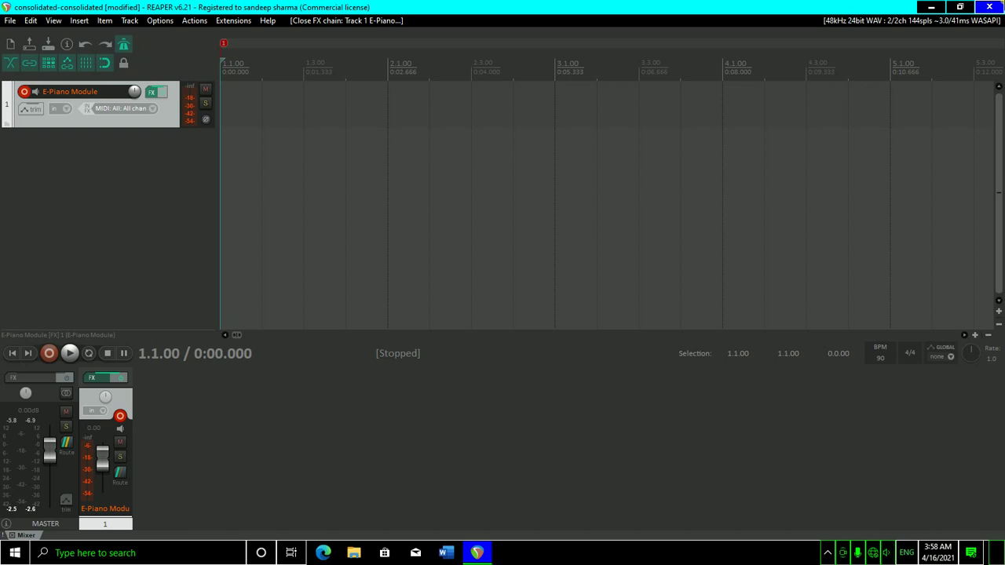
Rename the new E-Piano Module track as music.
key("F2")
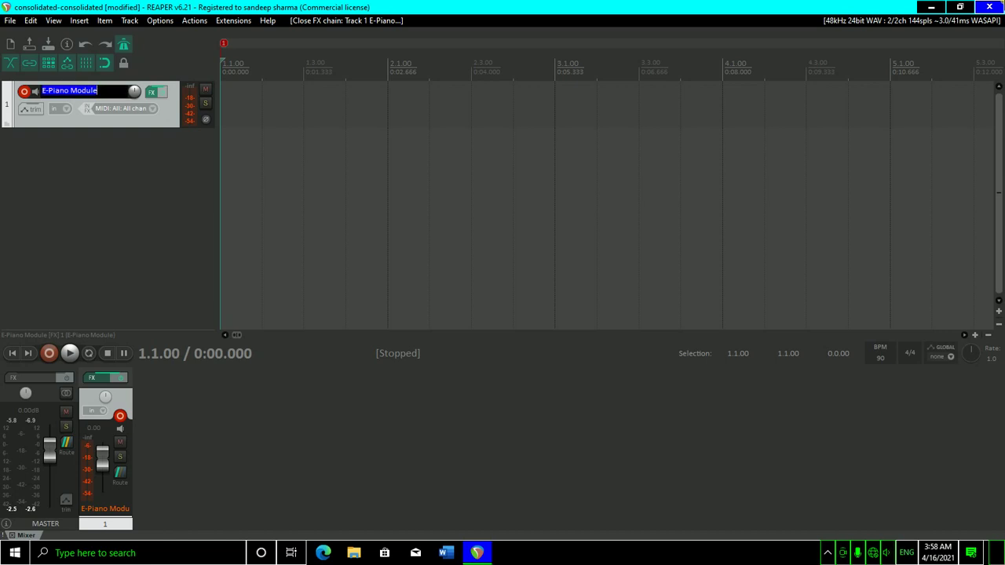
key("BackSpace")
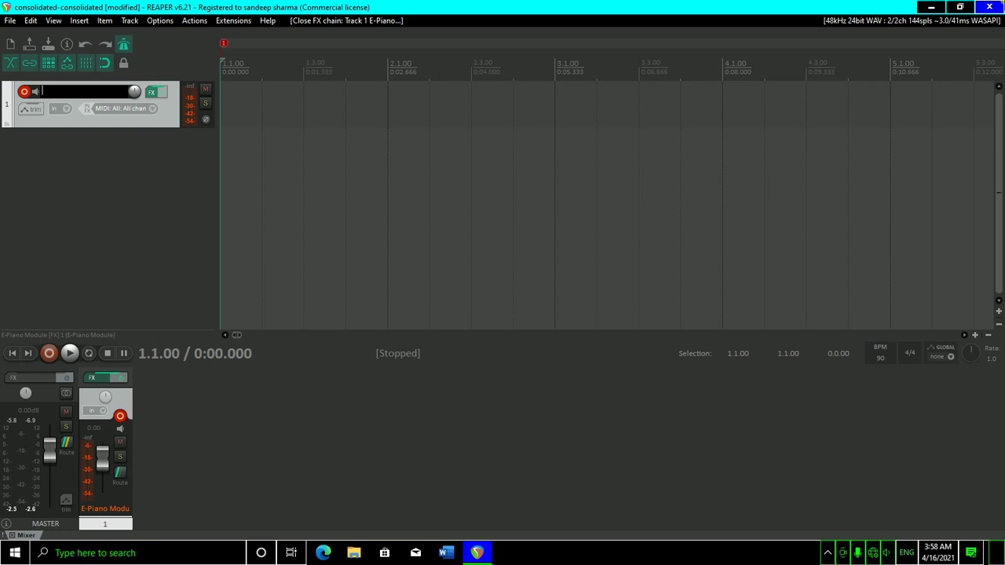
type("music")
key("Return")
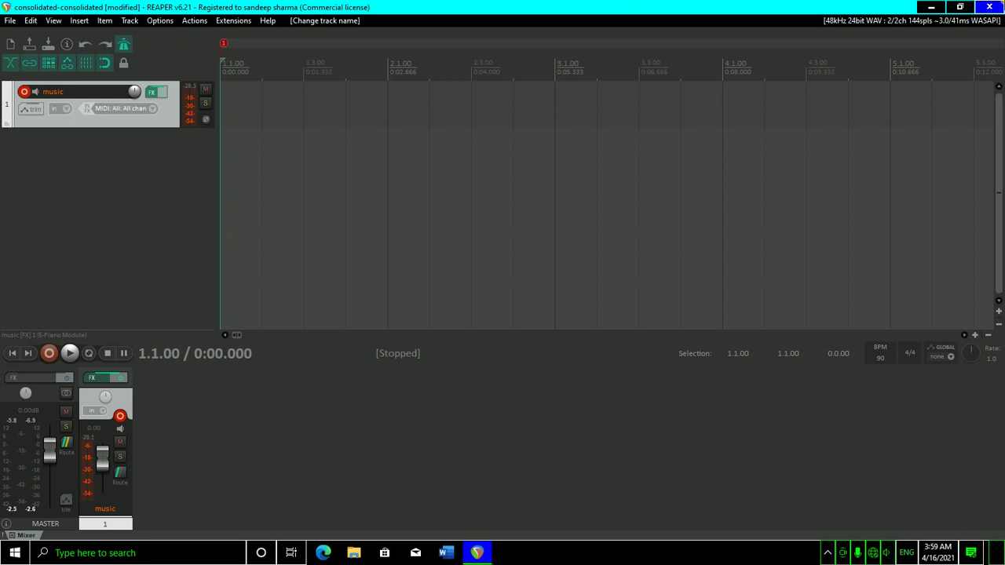
Record about 55 seconds of MIDI on the music track from the project start and play the take back.
key("ctrl+r")
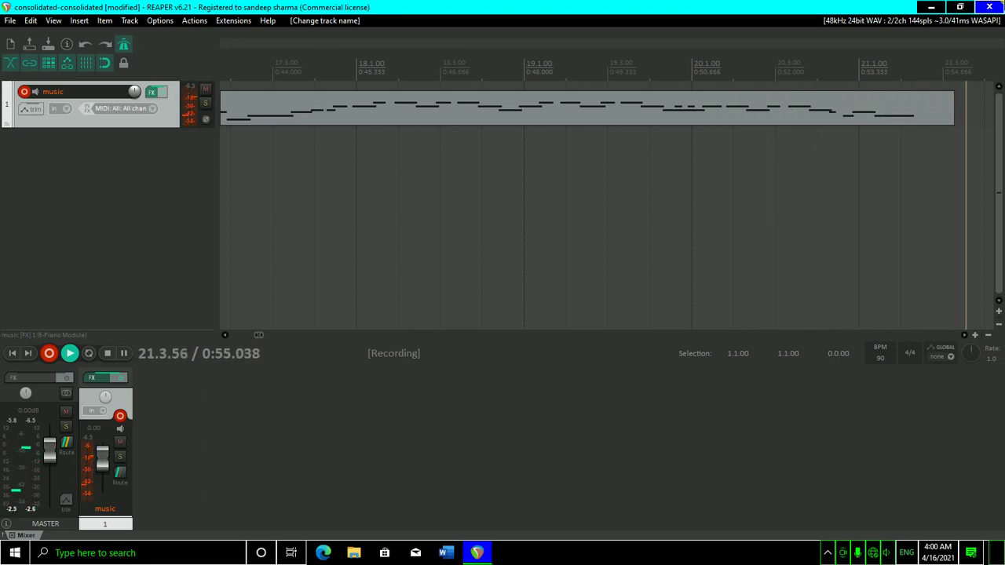
key("space")
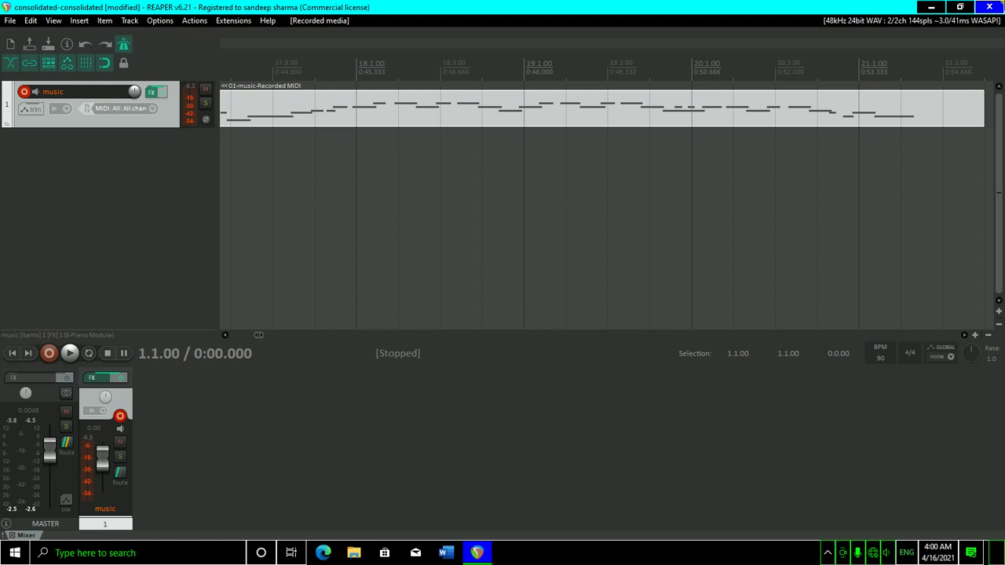
key("space")
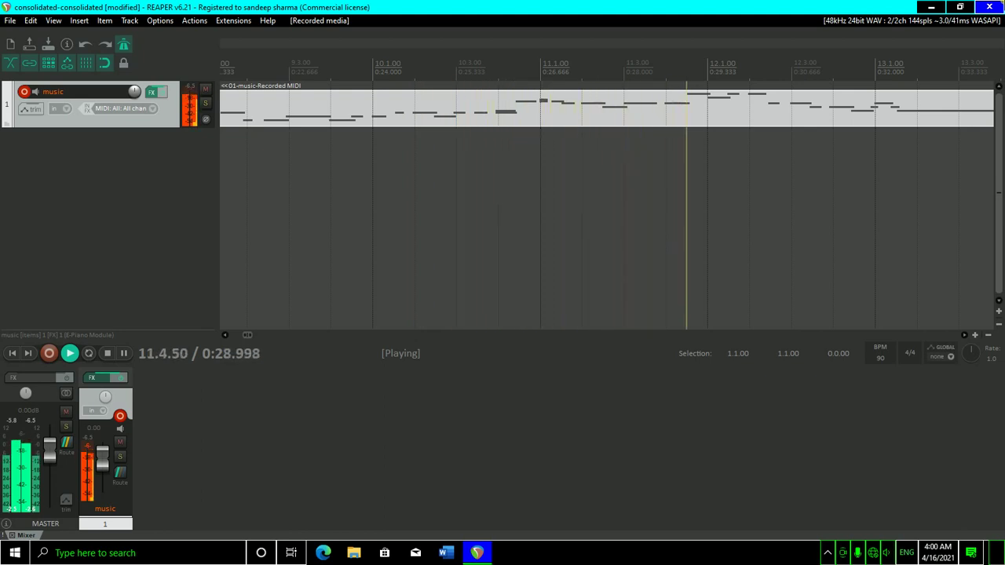
key("space")
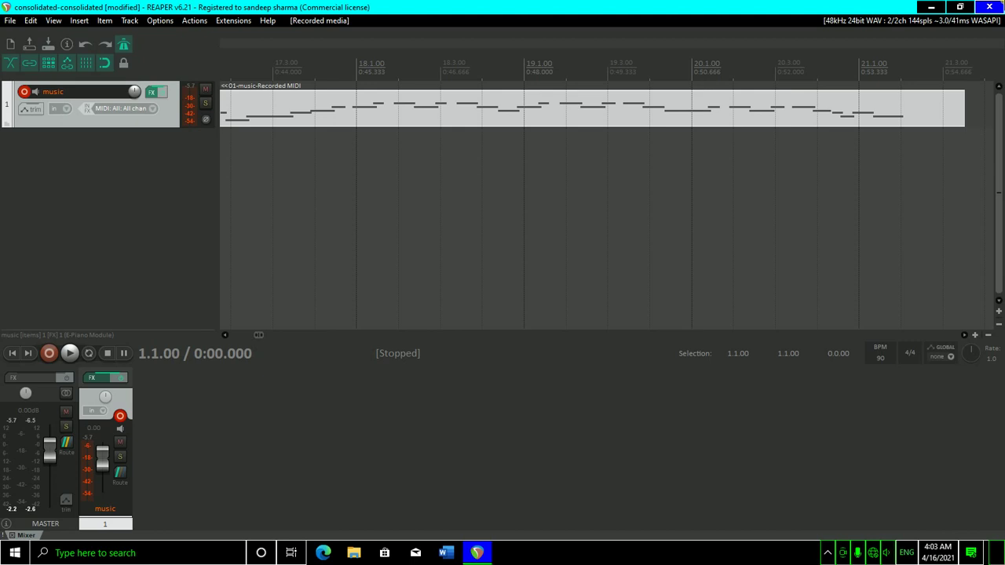
key("space")
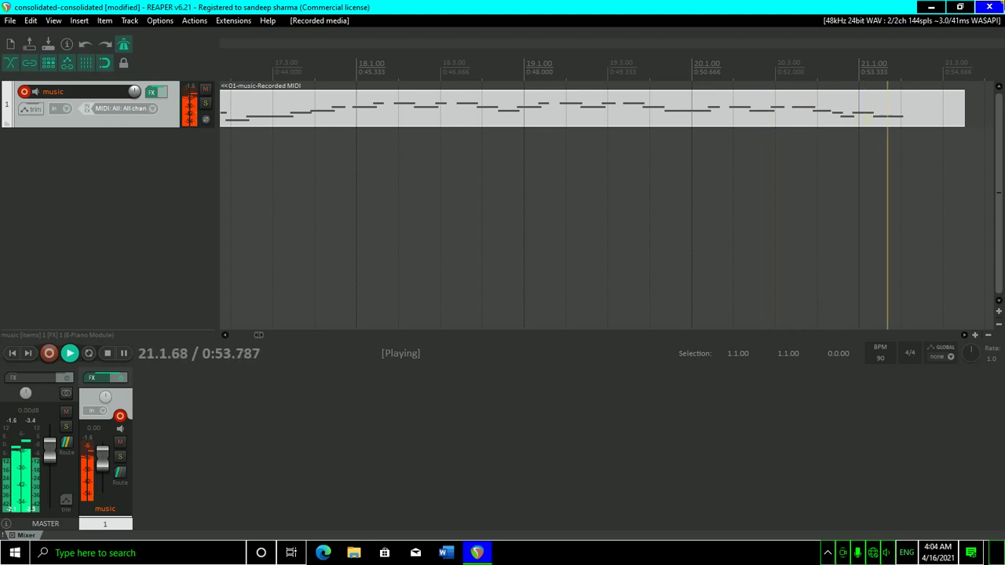
key("space")
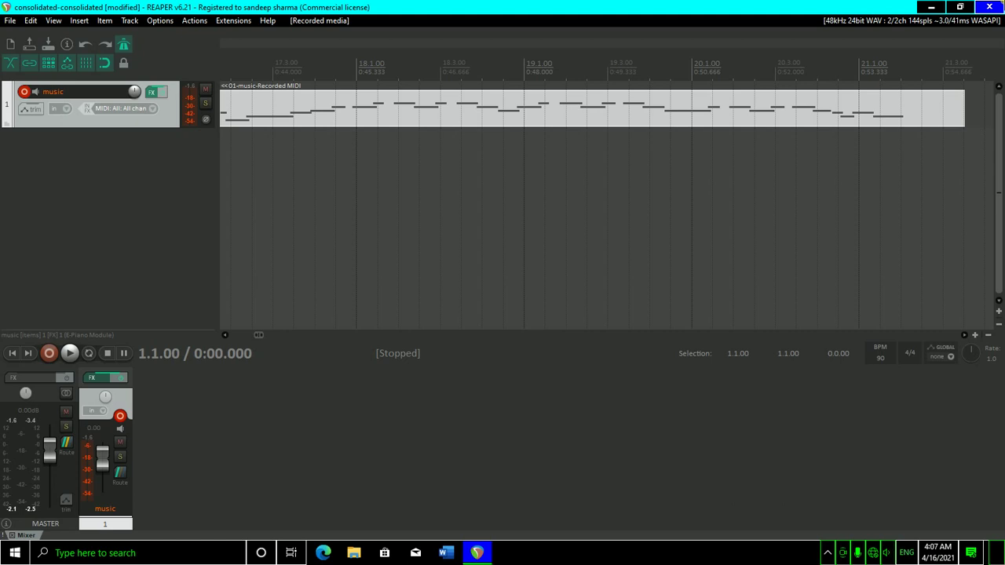
Quantize the recorded MIDI item with the SWS/FNG quantize action and play it back from the project start.
key("q")
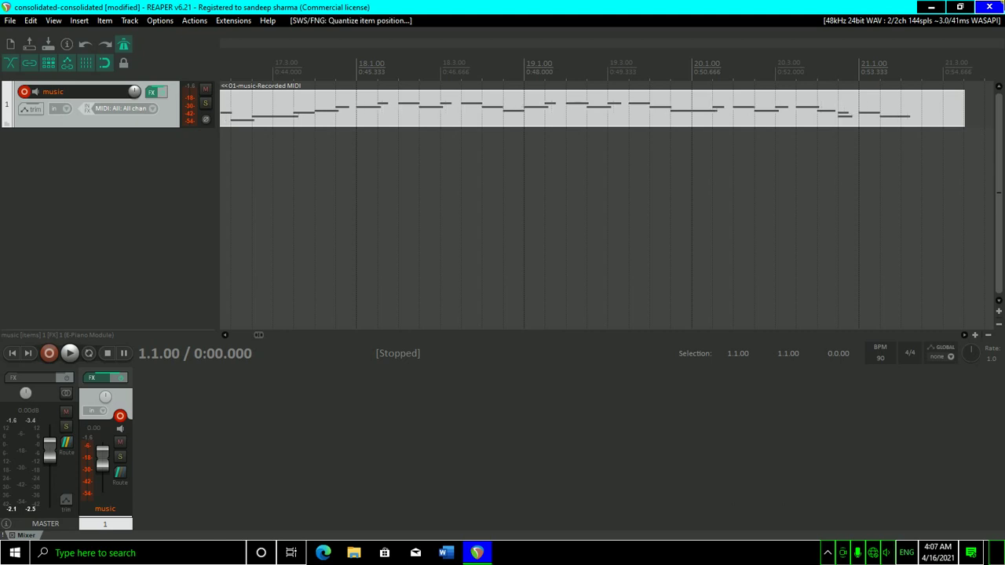
key("space")
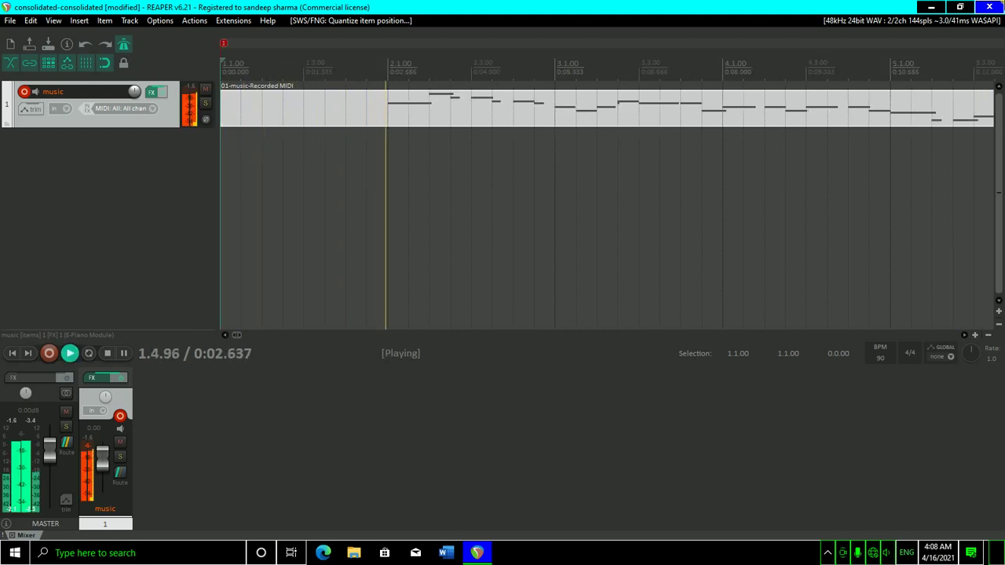
key("space")
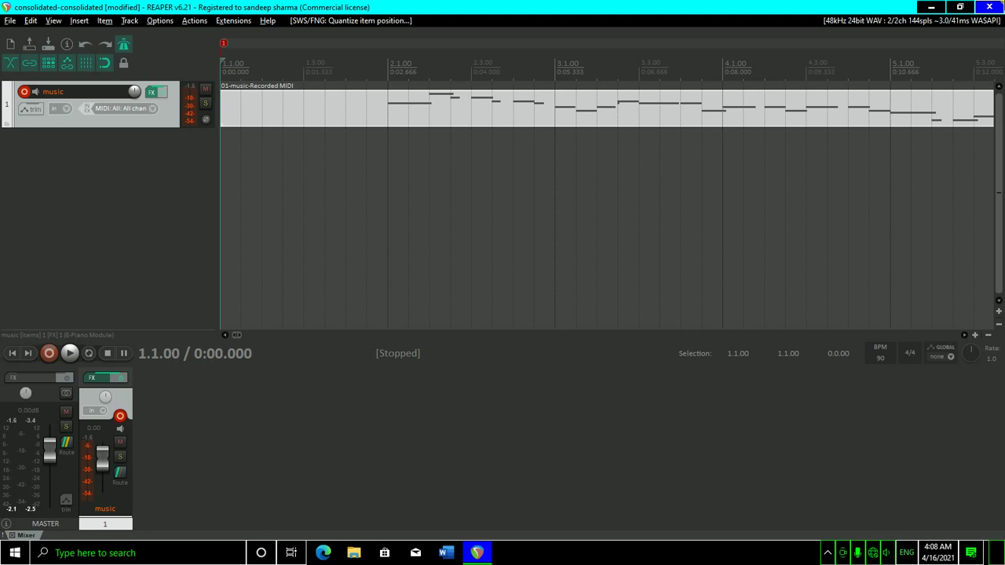
Open the recorded music take in the MIDI editor and audition its notes one by one from 2.1.00 to 2.4.00.
double_click(429, 106)
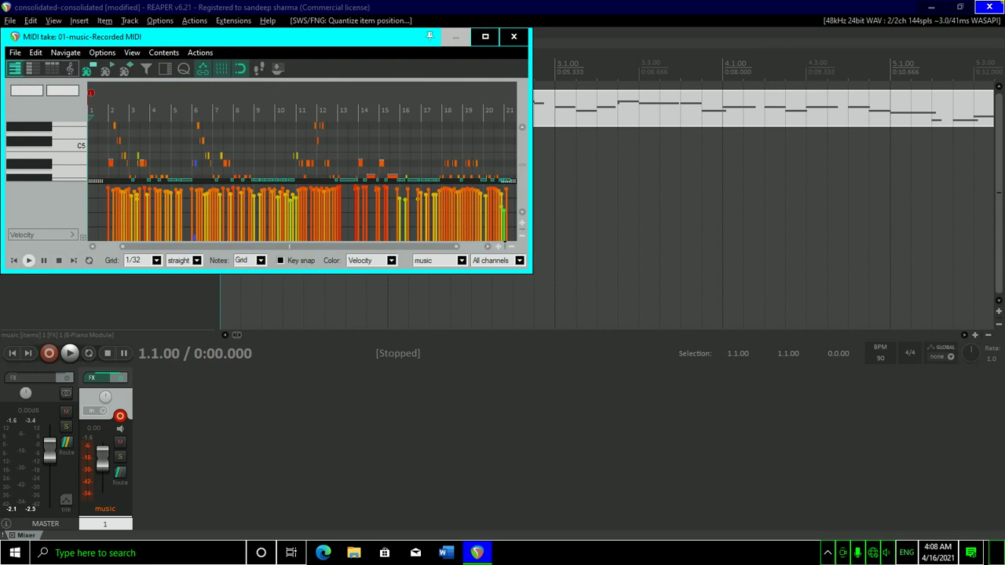
key("Right")
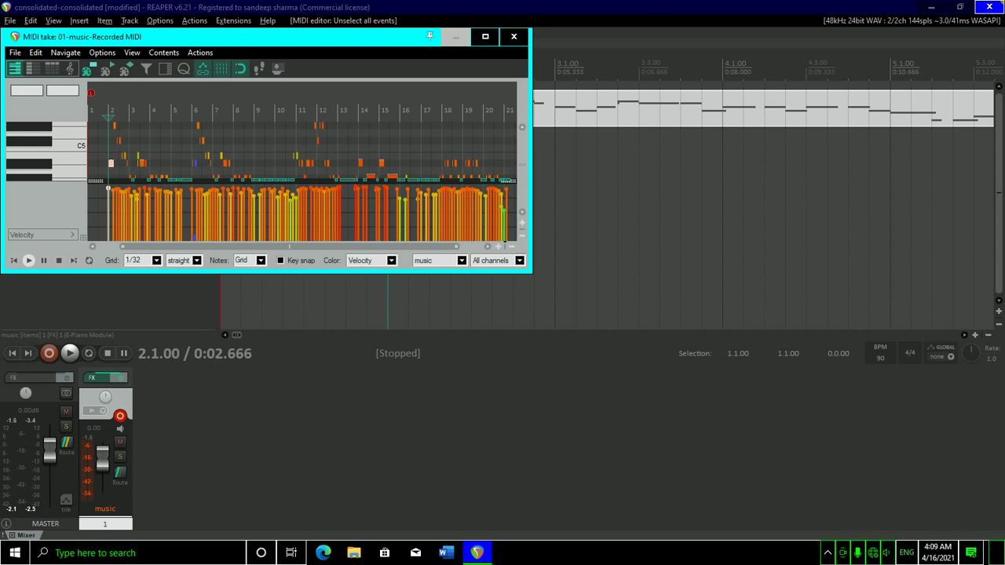
key("Right")
key("Right")
key("Right")
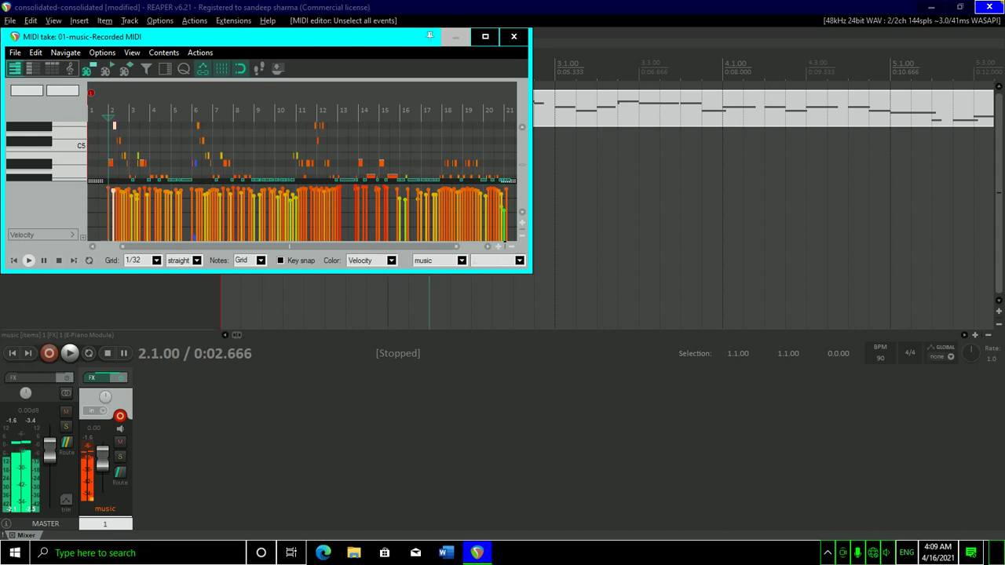
key("Right")
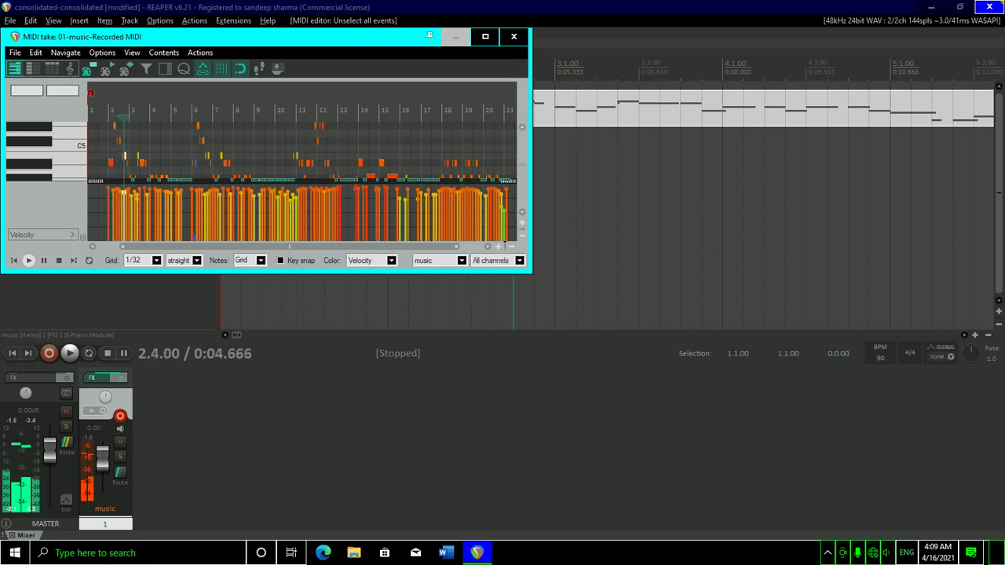
Go back to the first note at 2.1.00 and audition the notes individually up to 3.3.00.
key("Left")
key("Left")
key("Left")
key("Left")
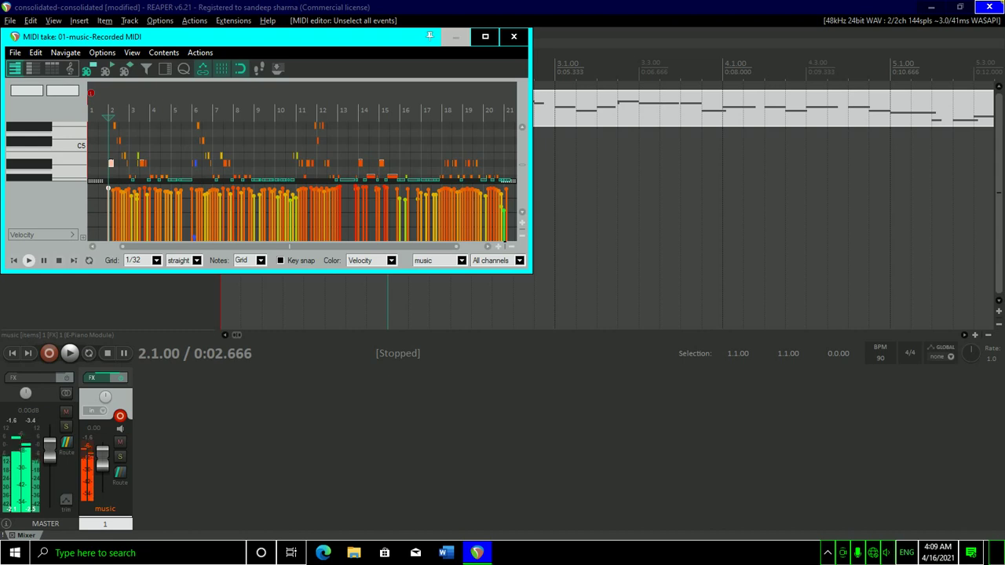
key("Right")
key("Left")
key("Right")
key("Right")
key("Right")
key("Right")
key("Right")
key("Right")
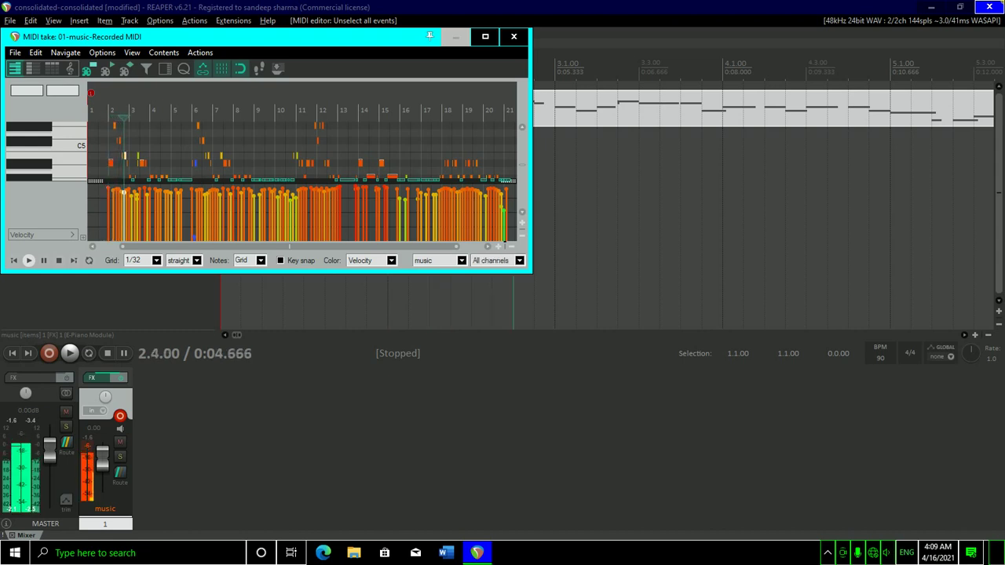
key("Right")
key("Right")
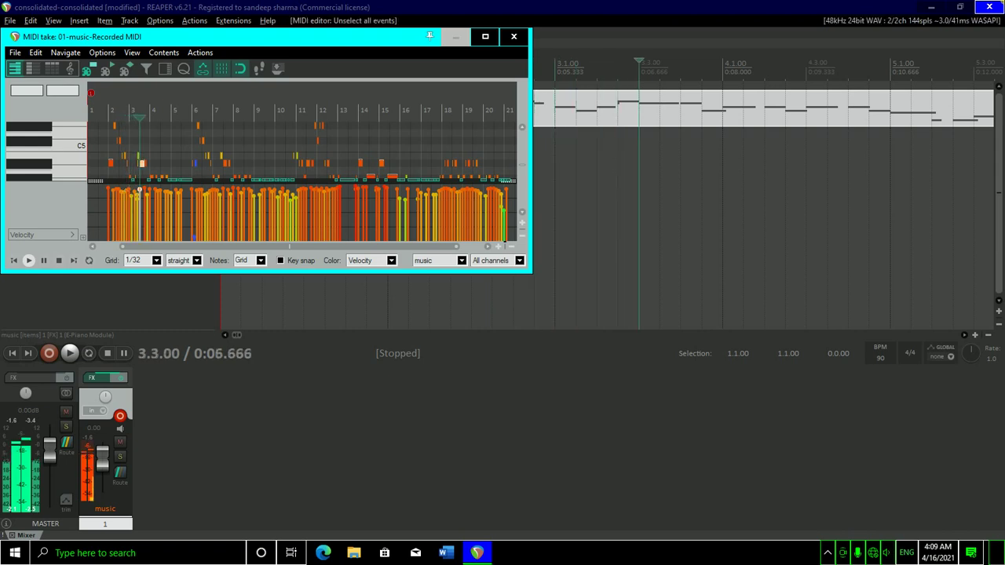
Compare the notes around 3.2.00 and 3.2.50 by stepping back and forth to identify the unwanted one.
key("Right")
key("Left")
key("Left")
key("Left")
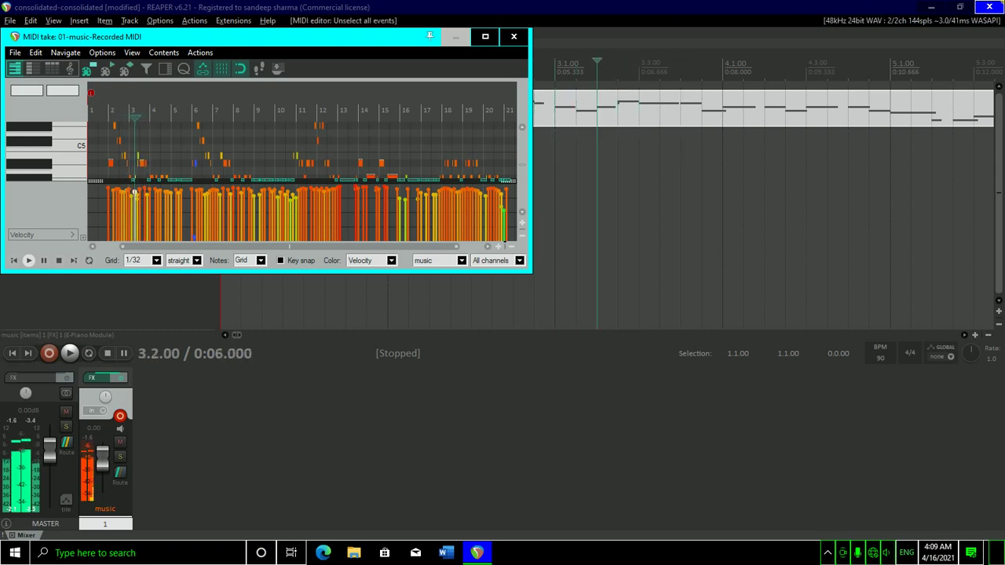
key("Right")
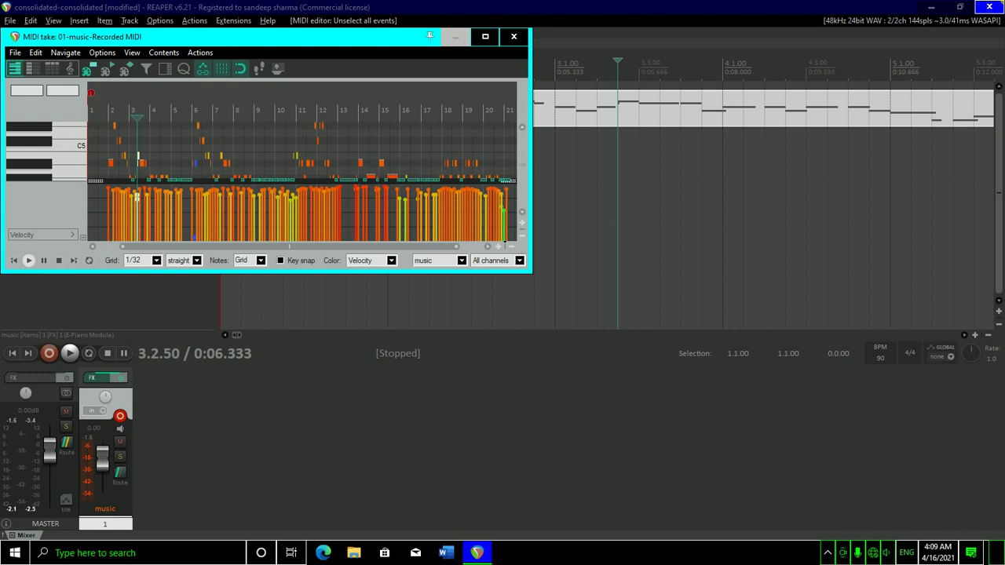
key("Left")
key("Right")
key("Left")
key("Right")
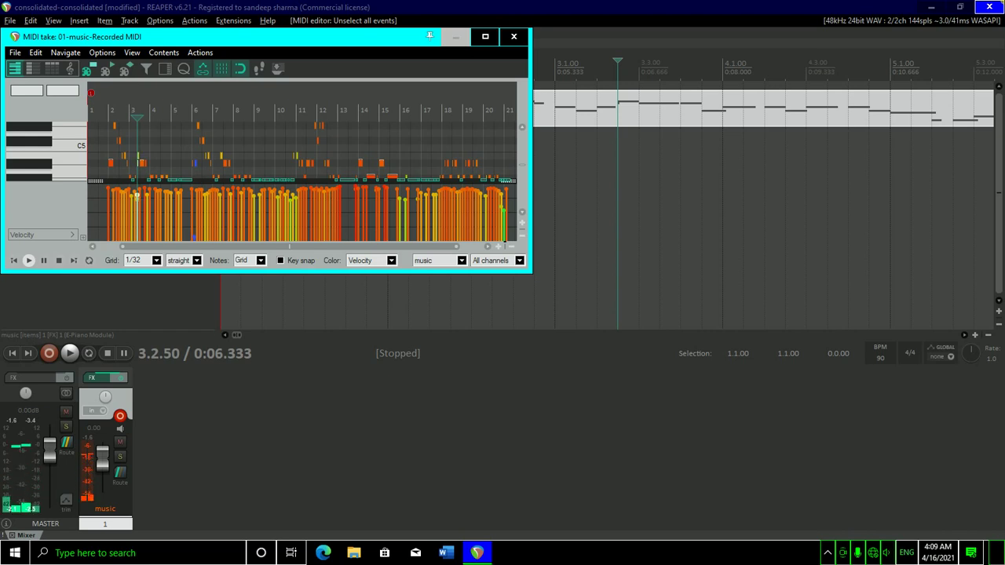
key("Left")
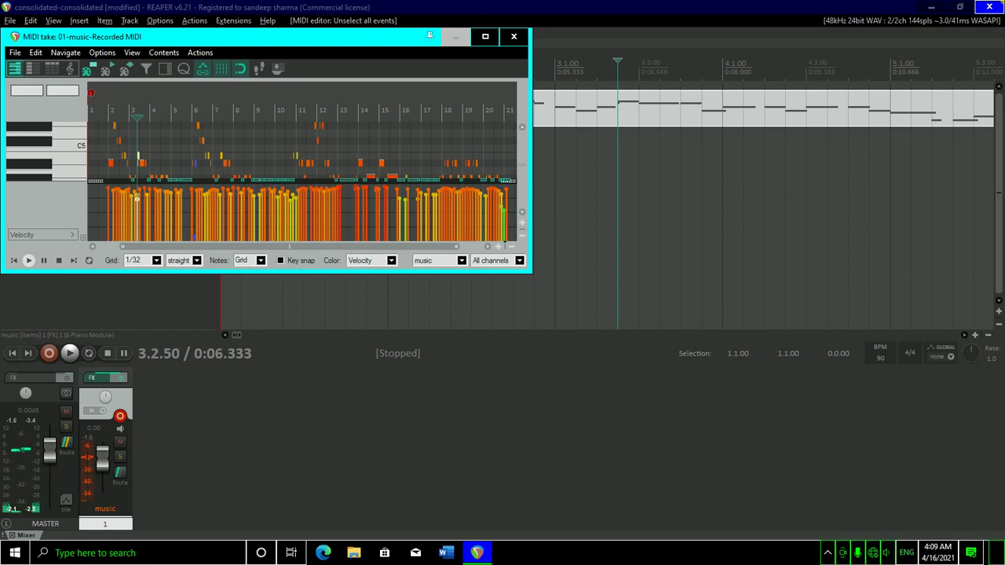
key("Right")
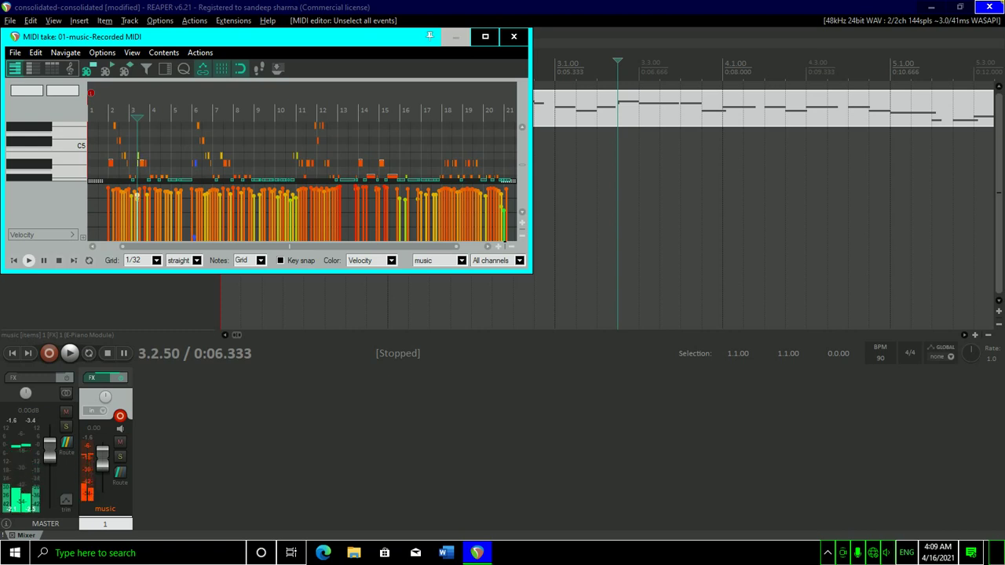
key("Left")
key("Right")
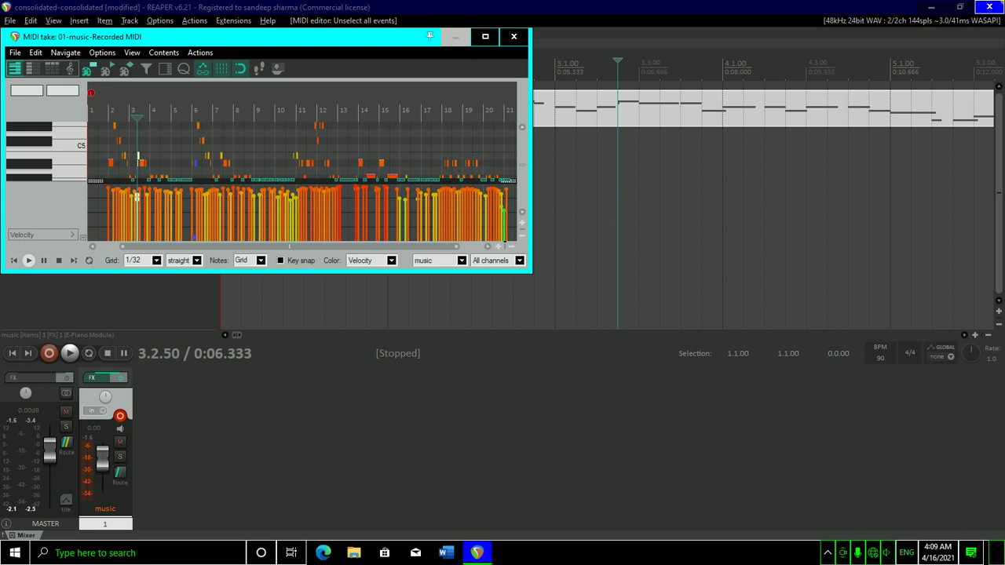
key("Left")
key("Right")
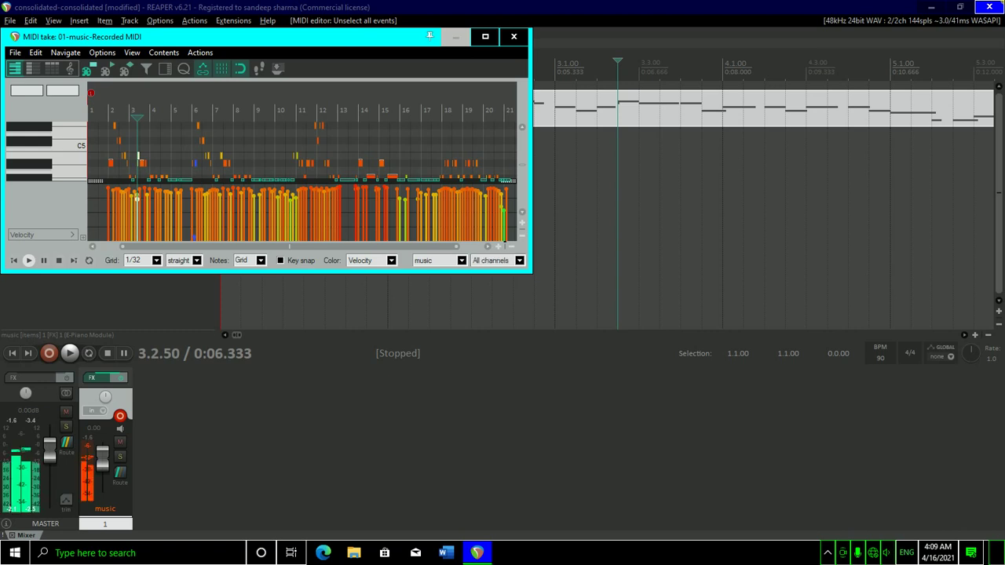
key("Left")
key("Right")
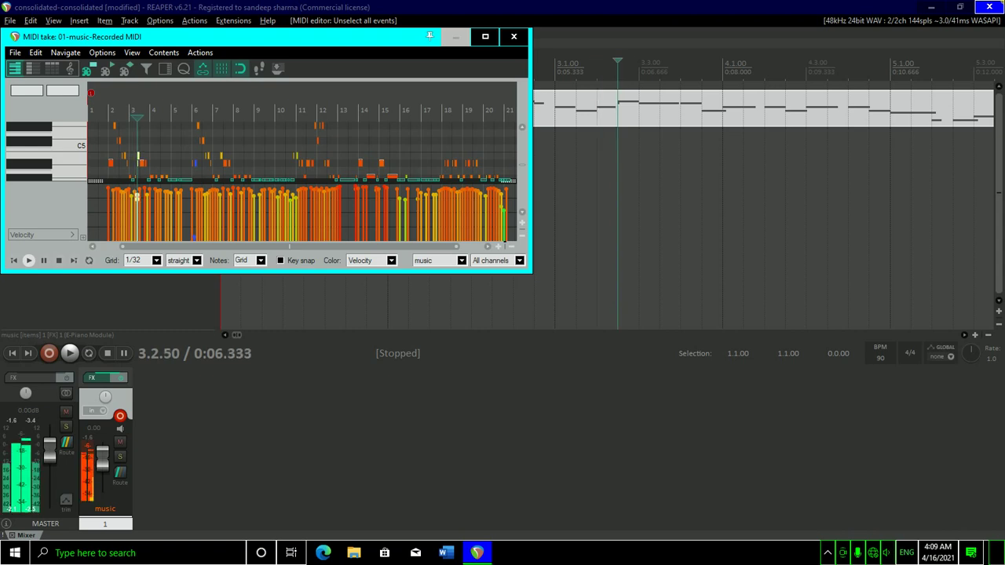
key("Left")
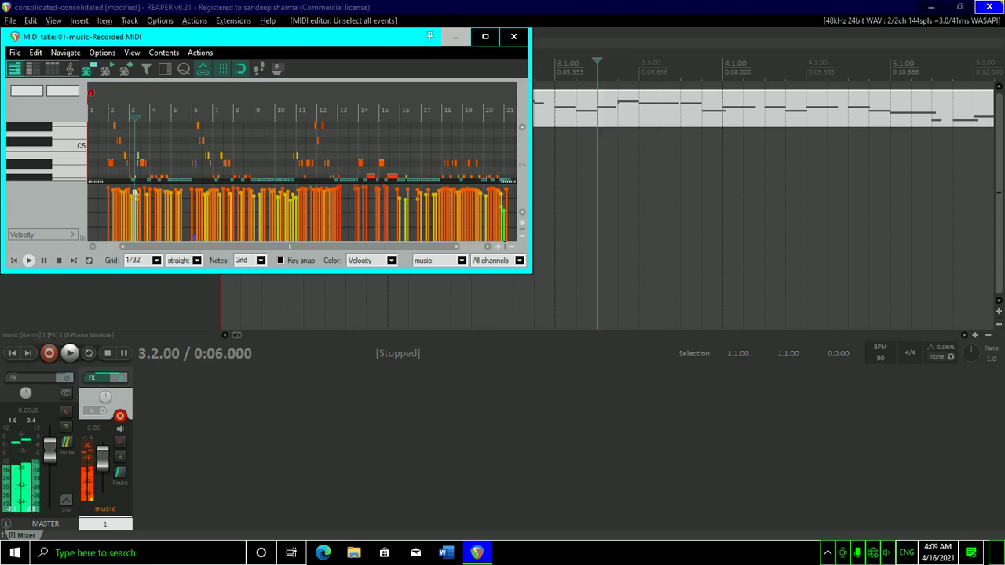
key("Right")
key("Left")
key("Right")
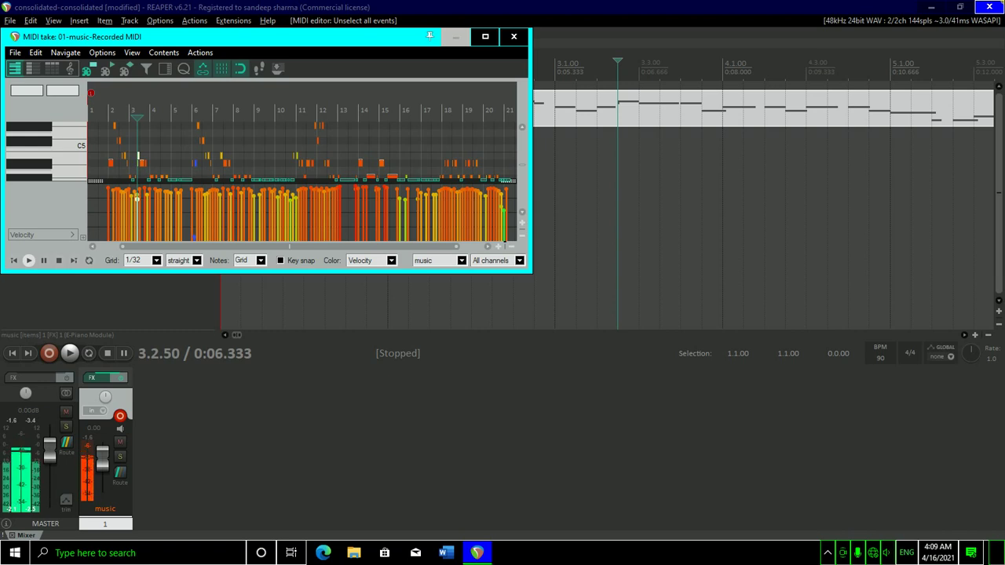
key("Left")
key("Left")
key("Left")
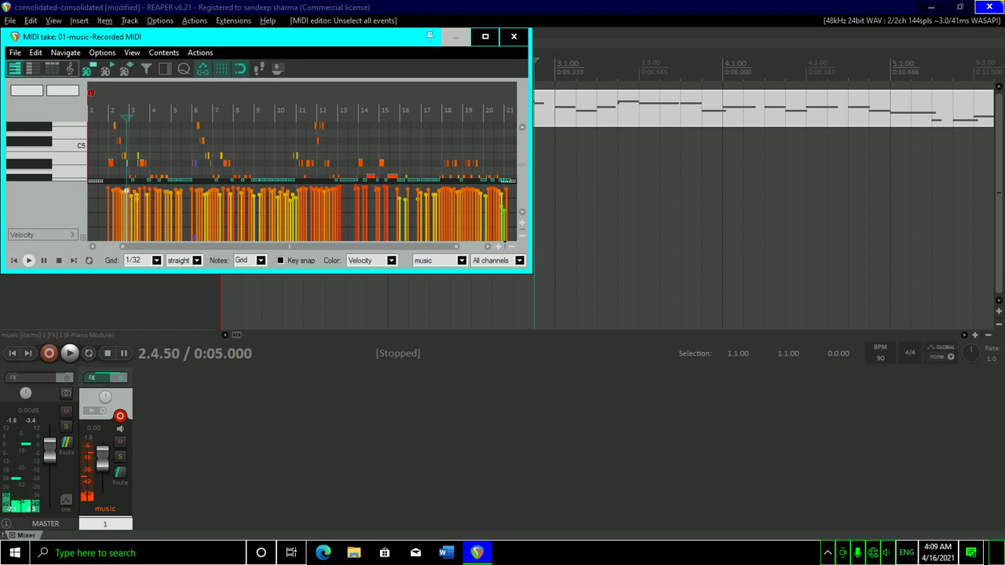
Select the unwanted note at 3.2.50 in the take and delete it.
key("Right")
key("Right")
key("Right")
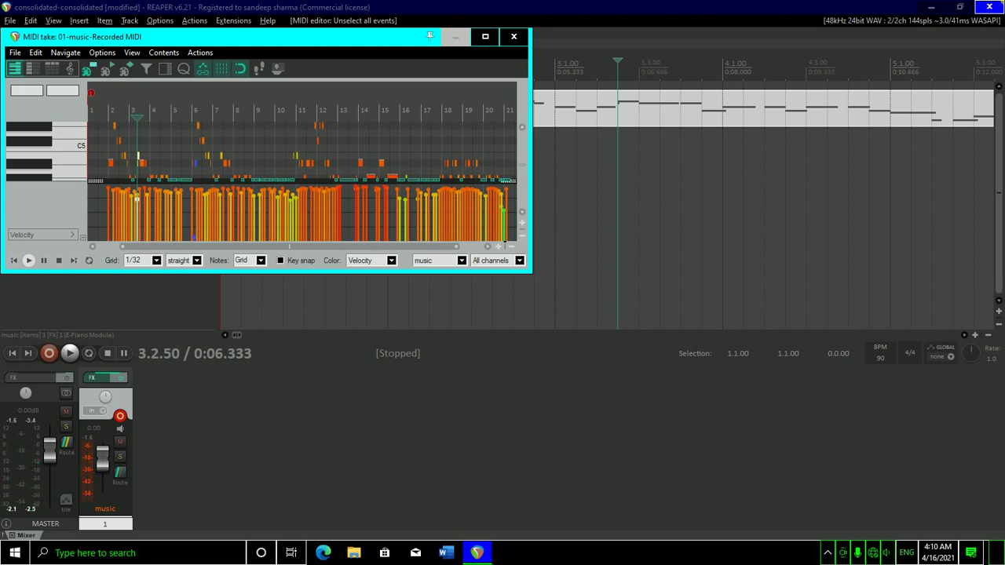
key("Delete")
Return to the first note at 2.1.00 and audition the edited passage note by note up to 3.3.00.
key("Left")
key("Left")
key("Left")
key("Left")
key("Left")
key("Left")
key("Left")
key("Left")
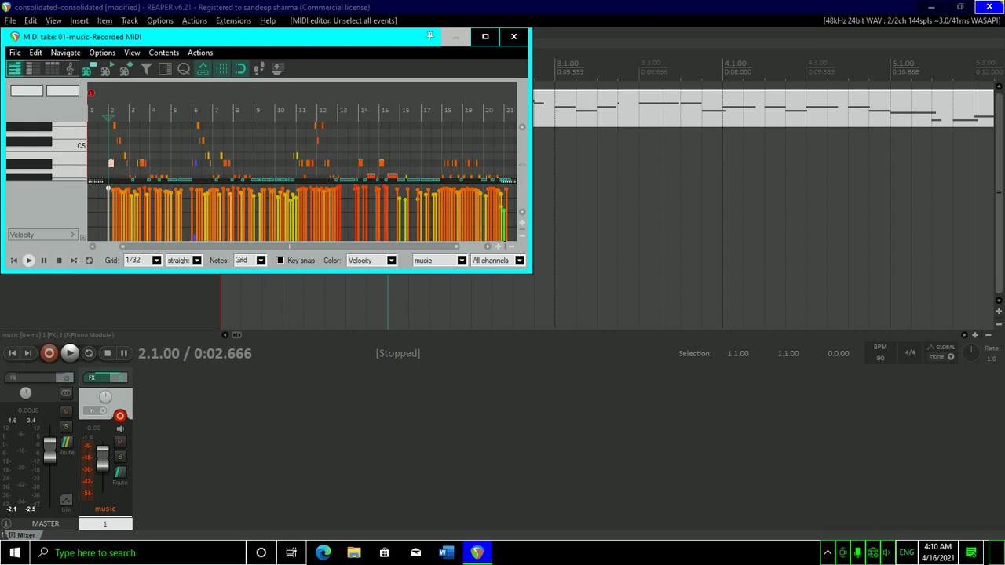
key("Right")
key("Left")
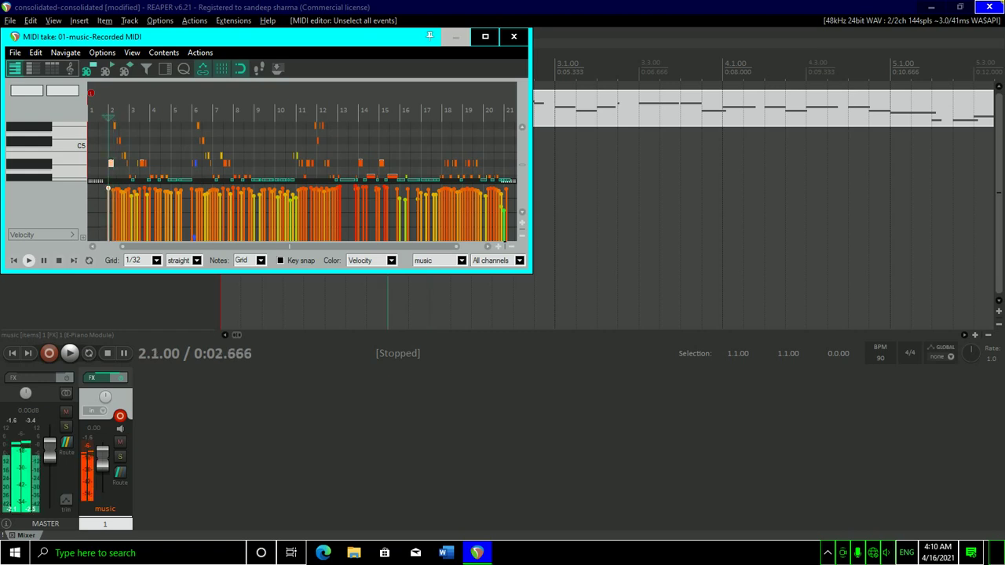
key("Right")
key("Right")
key("Right")
key("Right")
key("Right")
key("Right")
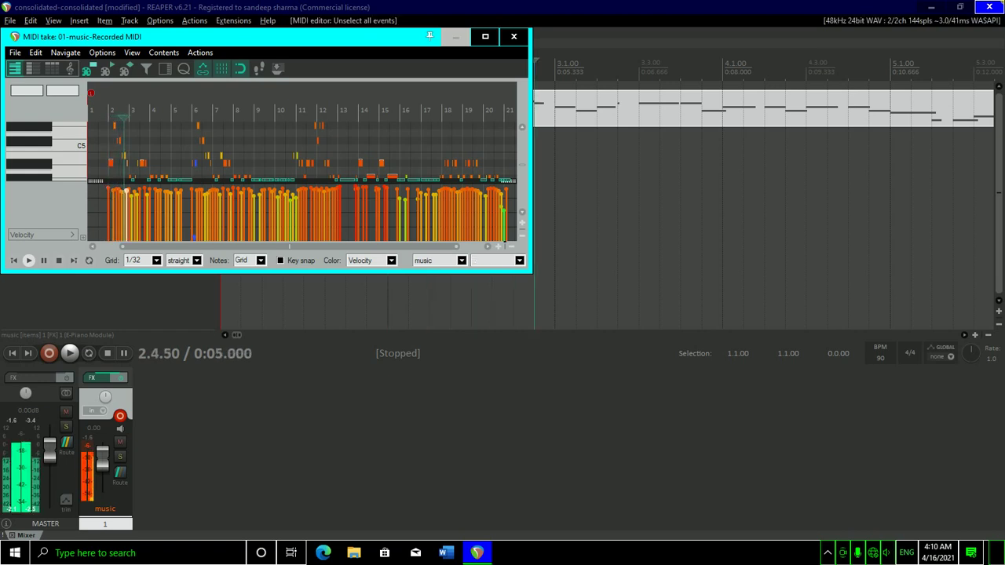
key("Right")
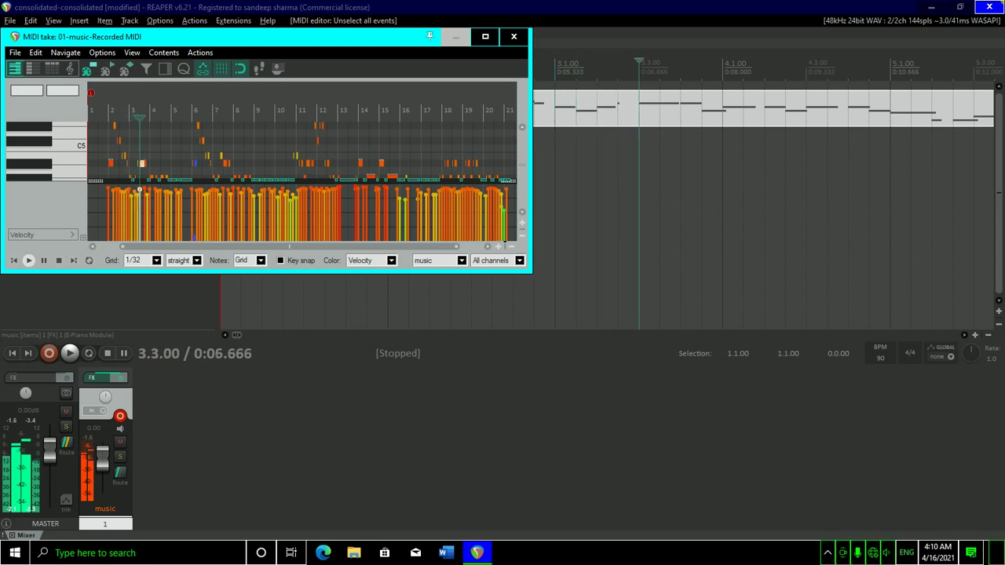
Continue auditioning the notes of the take one by one from 3.3.00 to 5.3.00 to check for further mistakes.
key("Right")
key("Left")
key("Right")
key("Right")
key("Right")
key("Right")
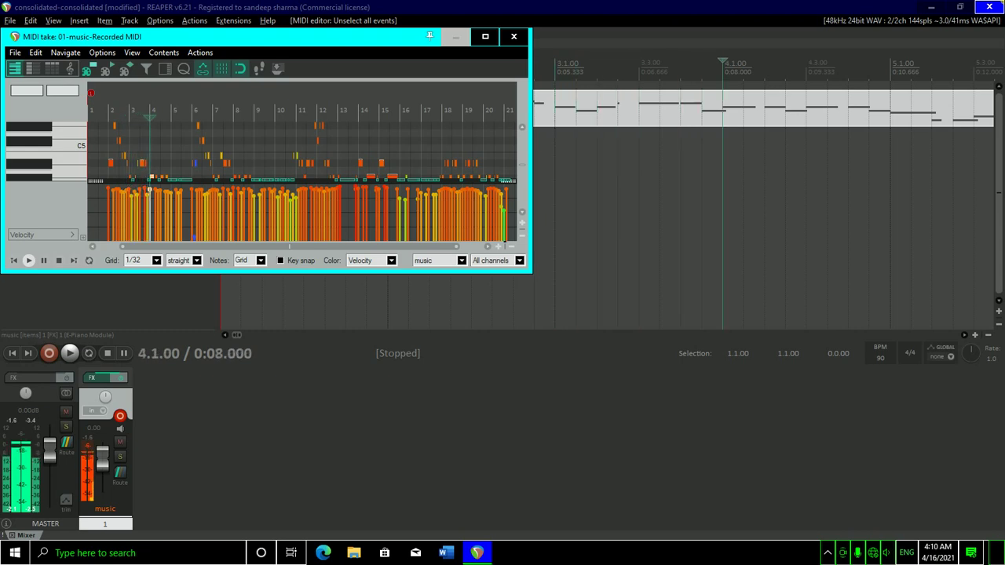
key("Right")
key("Right")
key("Right")
key("Right")
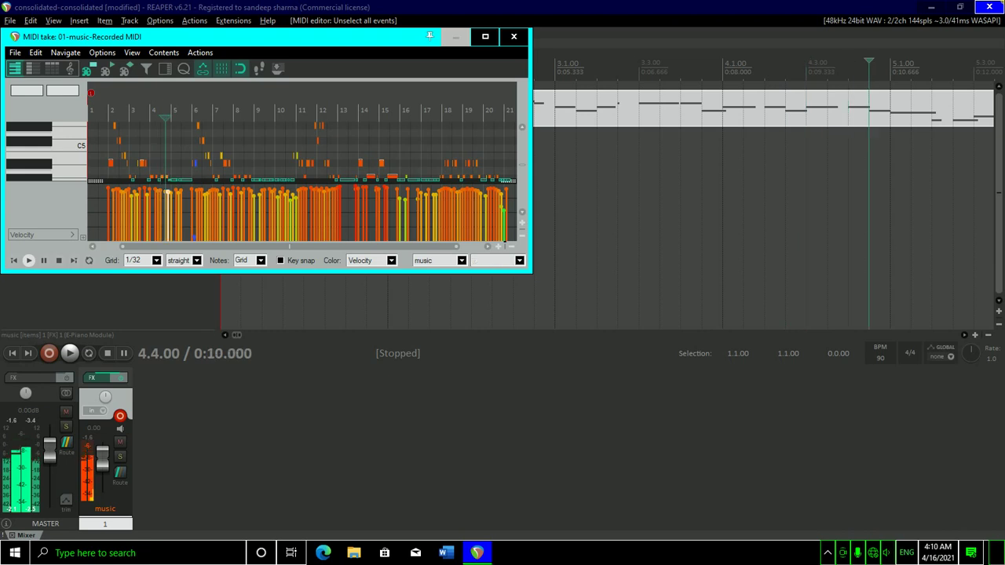
key("Right")
key("Right")
key("Right")
key("Right")
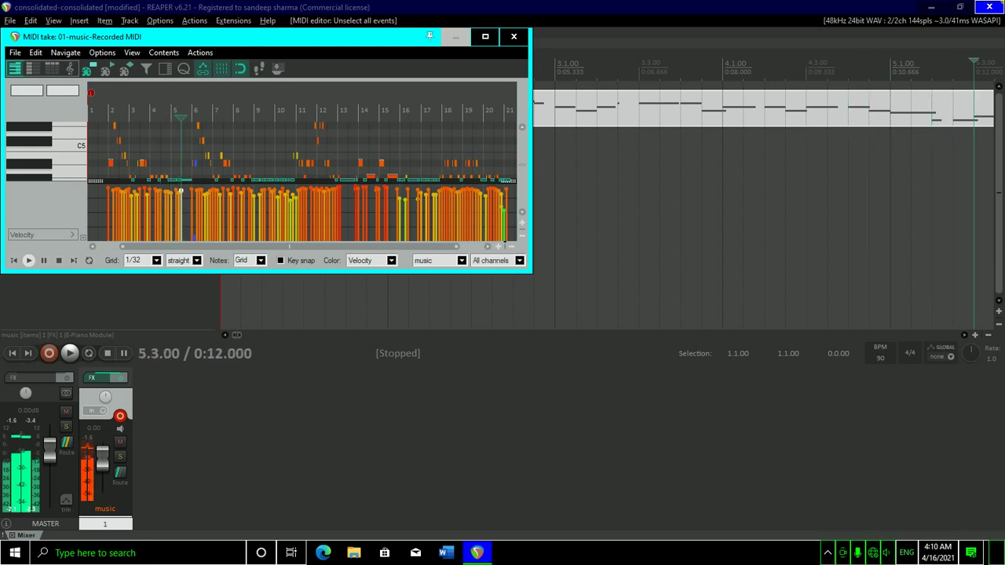
Continue auditioning the notes of the take one by one from 5.3.00 to 14.2.00 to check for mistakes.
key("Right")
key("Right")
key("Right")
key("Right")
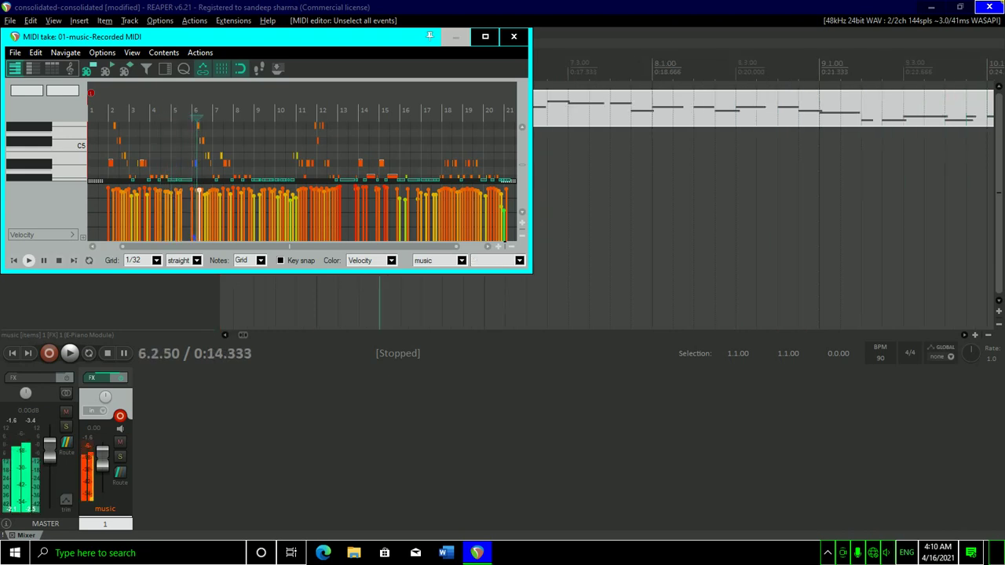
key("Right")
key("Right")
key("Right")
key("Right")
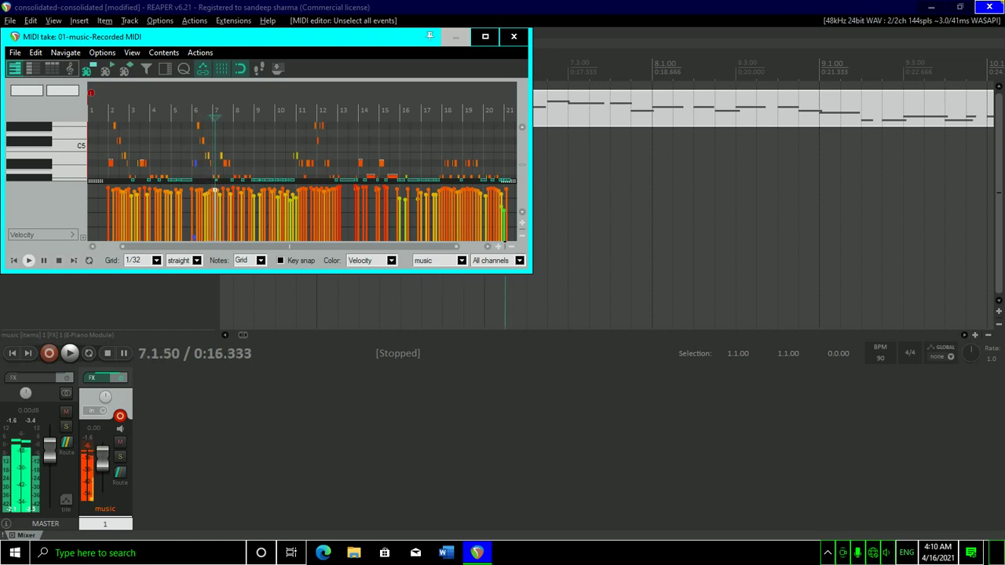
key("Right")
key("Right")
key("Right")
key("Right")
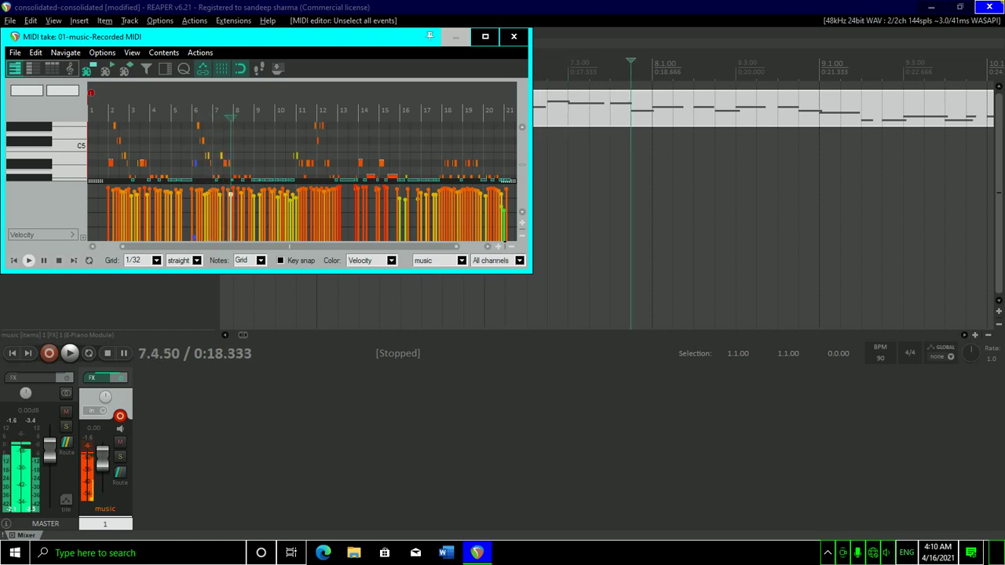
key("Right")
key("Right")
key("Right")
key("Right")
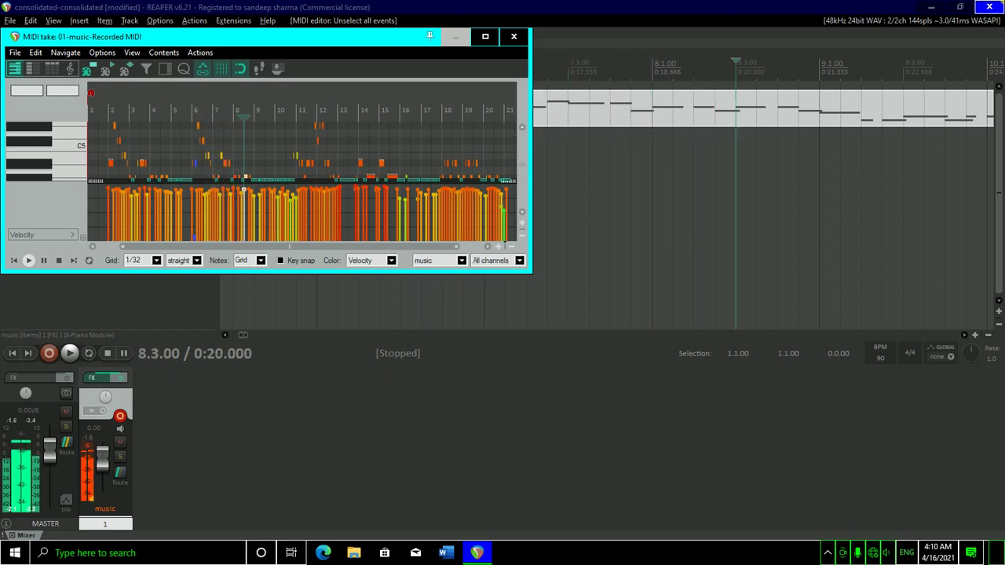
key("Right")
key("Right")
key("Right")
key("Right")
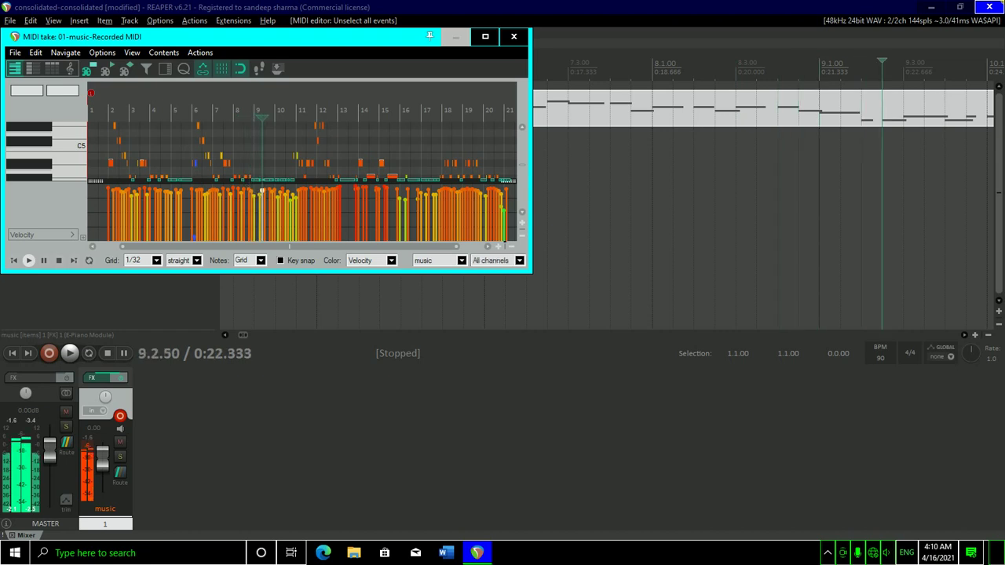
key("Right")
key("Right")
key("Right")
key("Right")
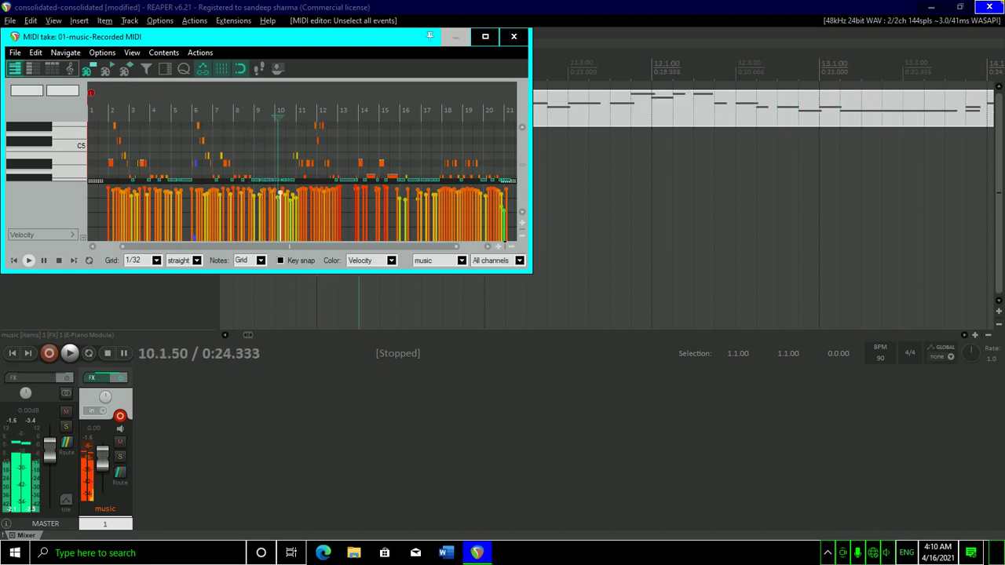
key("Right")
key("Right")
key("Right")
key("Right")
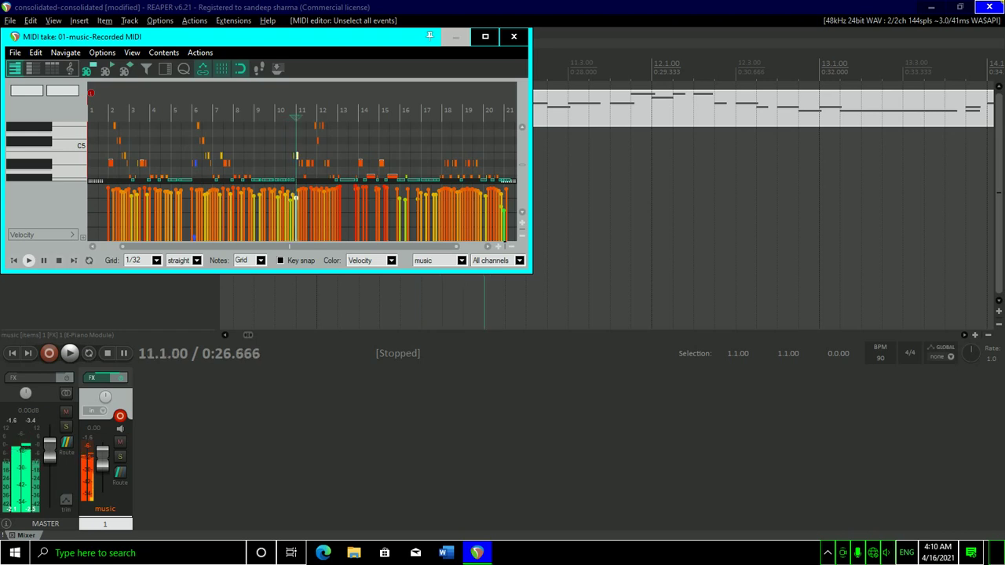
key("Right")
key("Right")
key("Right")
key("Right")
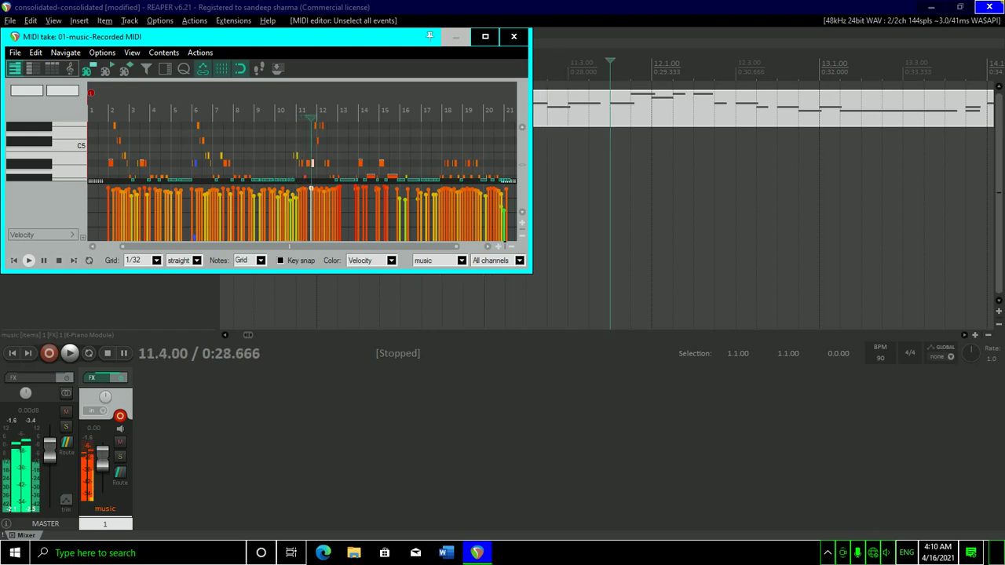
key("Right")
key("Right")
key("Right")
key("Right")
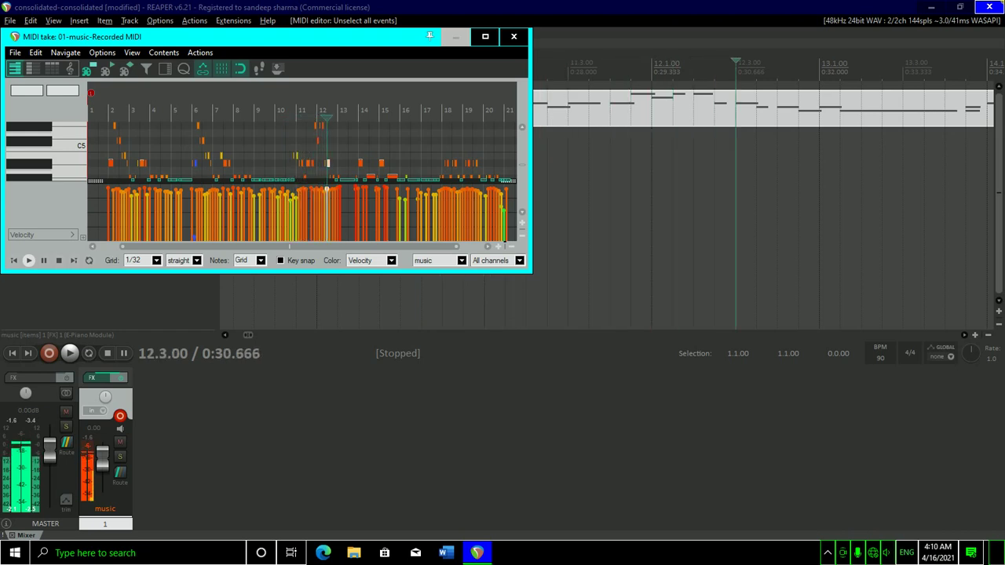
key("Right")
key("Right")
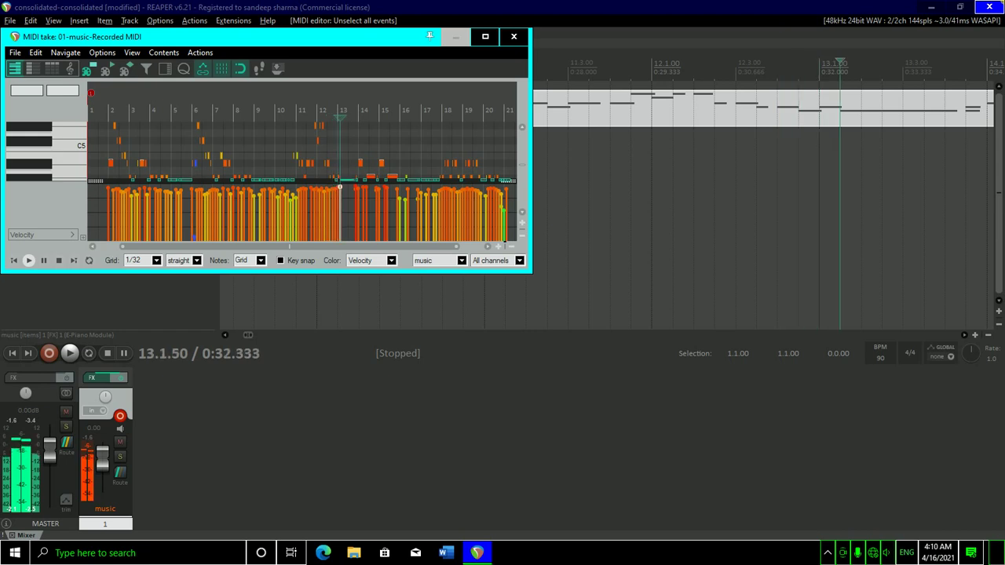
key("Right")
key("Right")
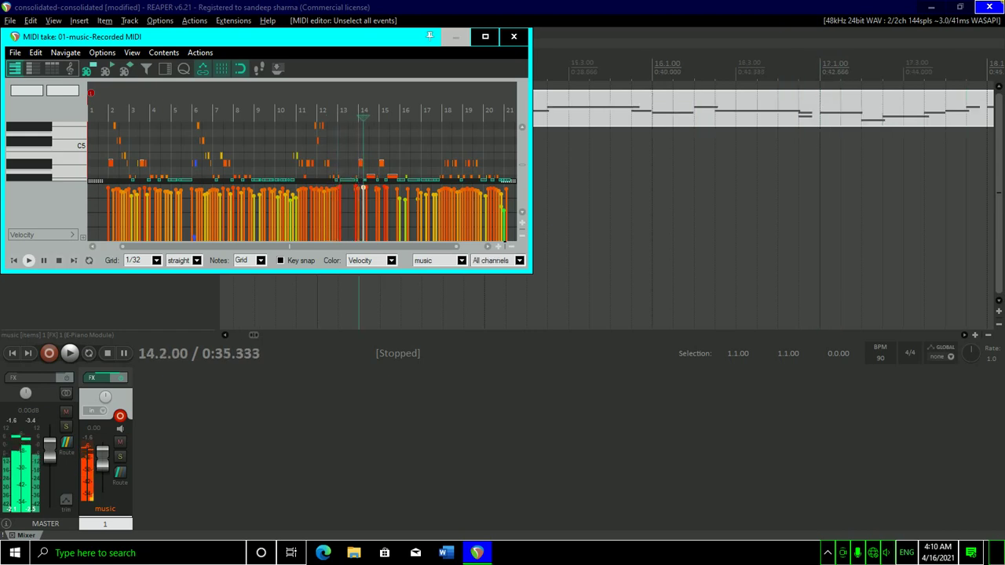
Recheck the passage between 13.4.50 and 14.4.50 by stepping back and forth through its notes to locate a mistake.
key("Left")
key("Left")
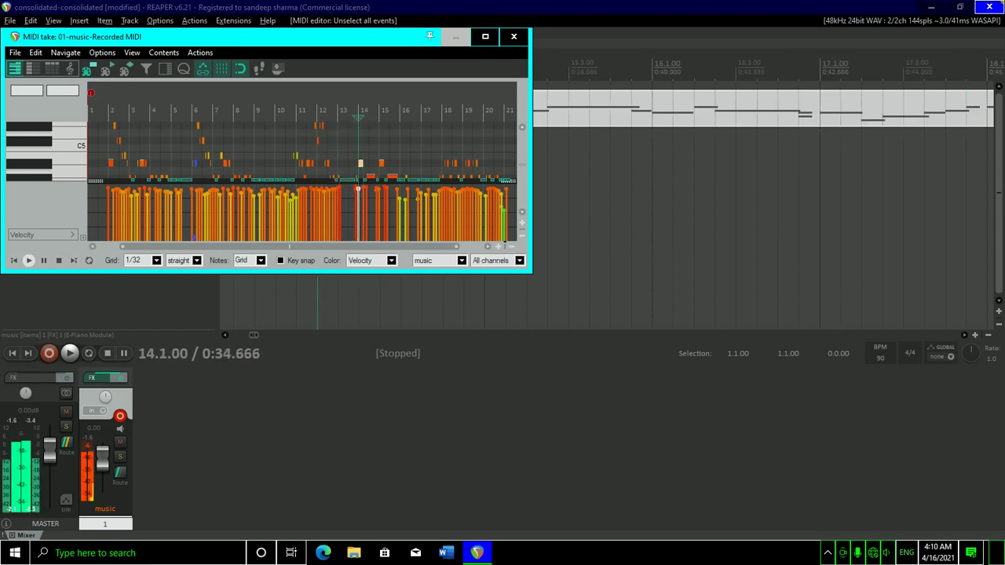
key("Right")
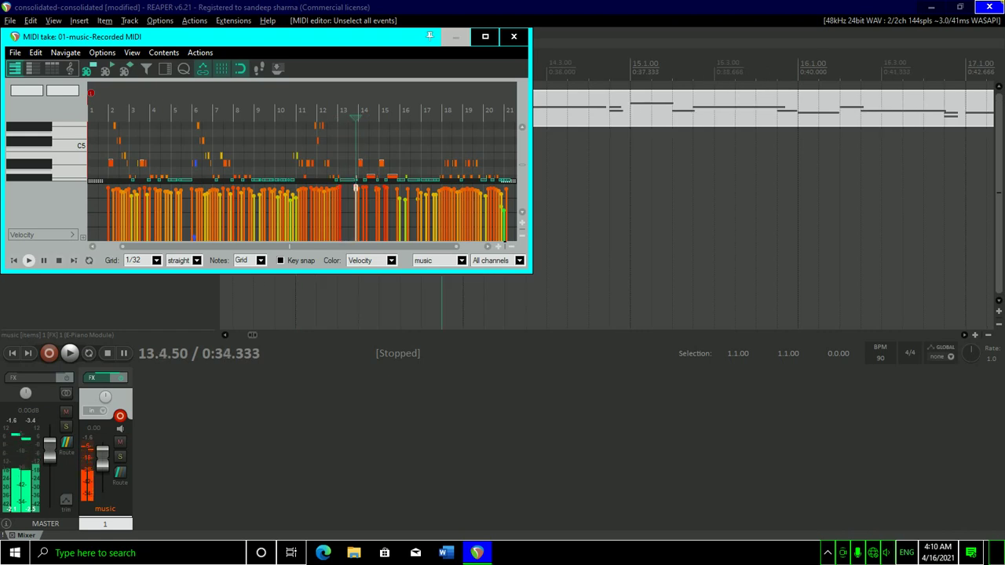
key("Right")
key("Right")
key("Right")
key("Right")
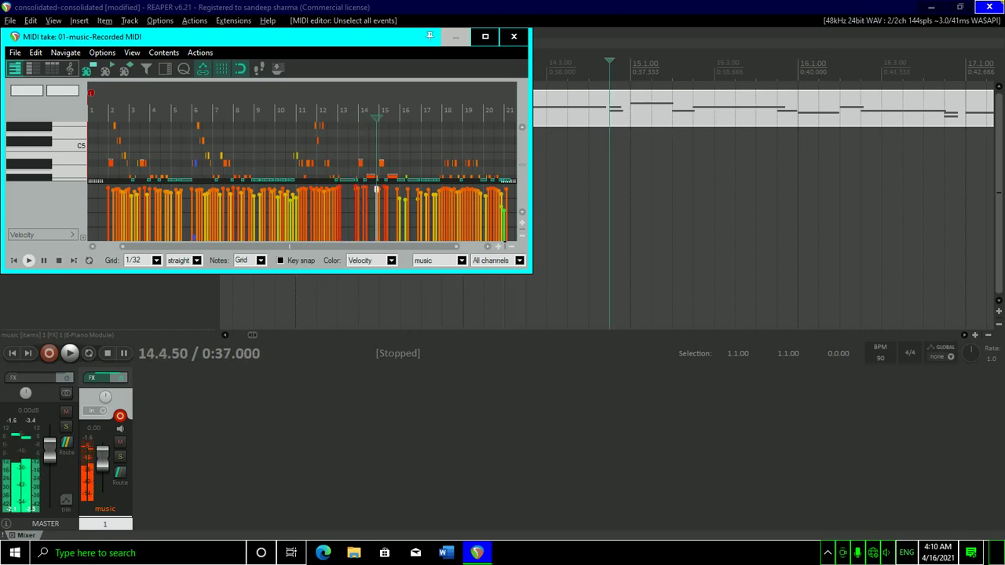
key("Right")
key("Left")
key("Left")
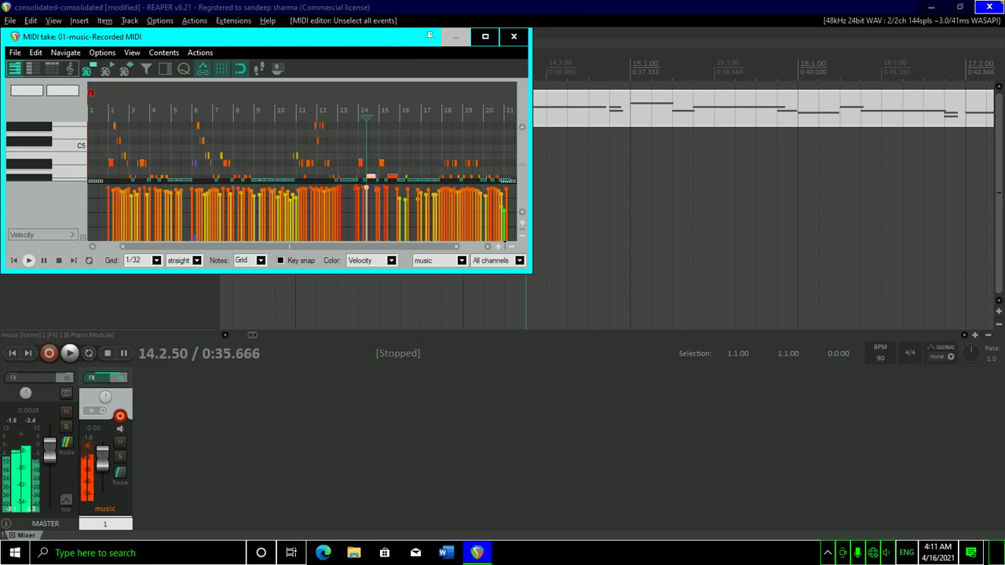
key("Right")
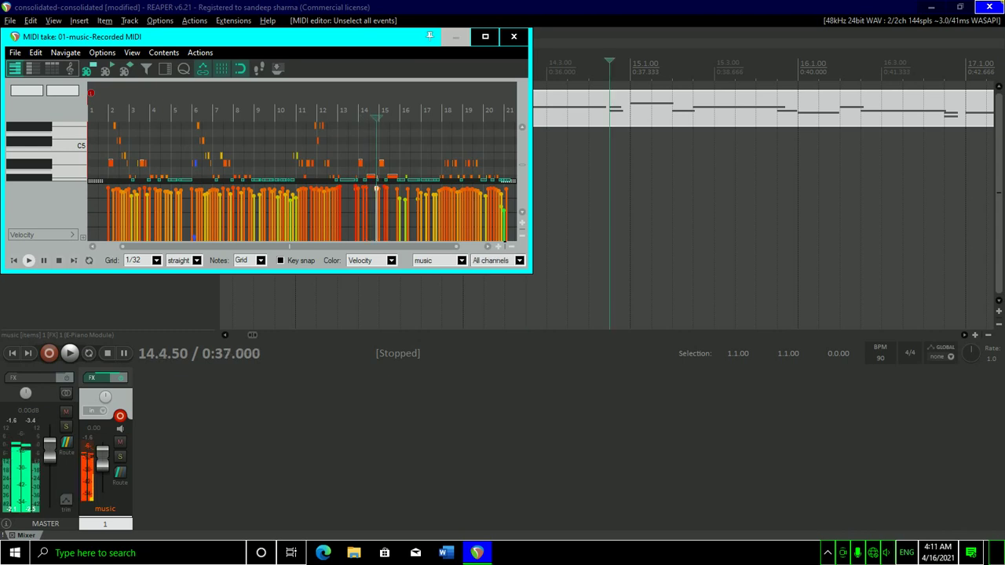
key("Left")
key("Left")
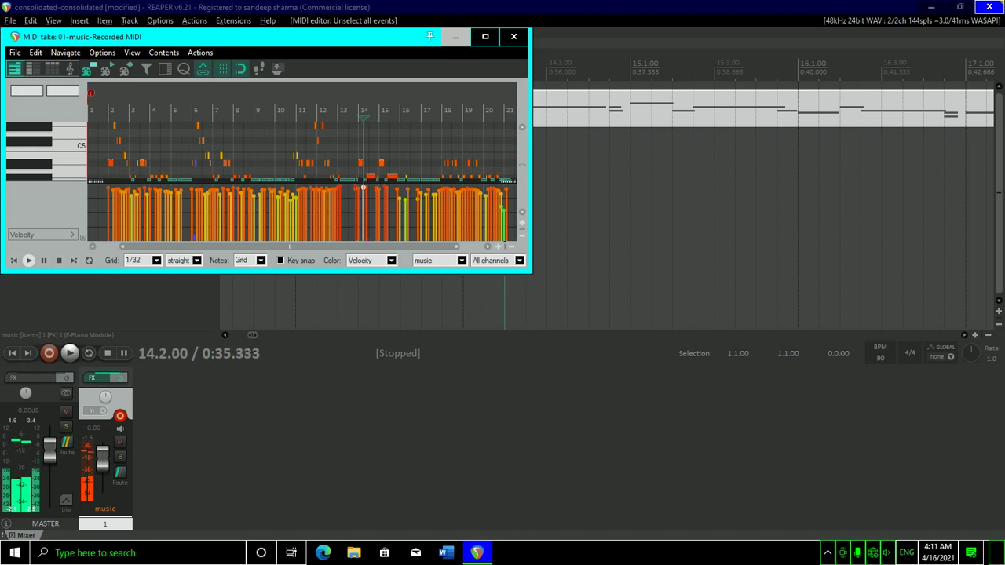
key("Left")
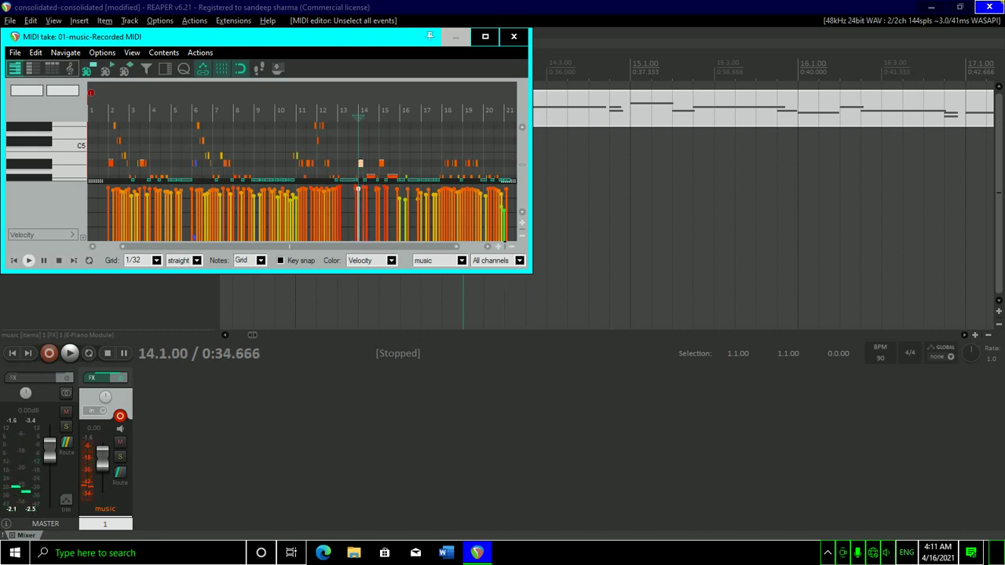
key("Right")
key("Right")
key("Left")
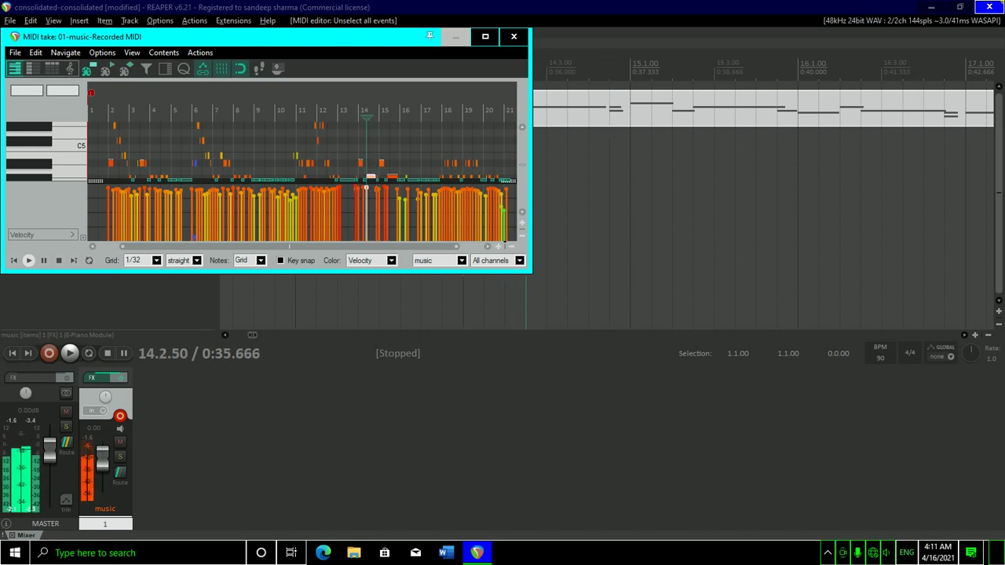
key("Right")
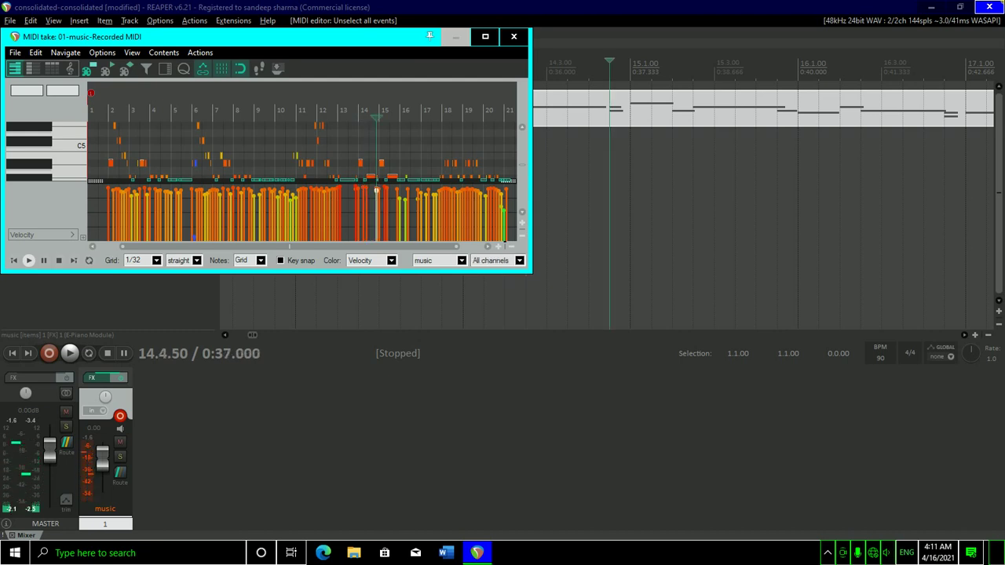
Compare the notes around 14.2.00 and 14.2.50 repeatedly by ear to judge whether either is wrong.
key("Left")
key("Right")
key("Left")
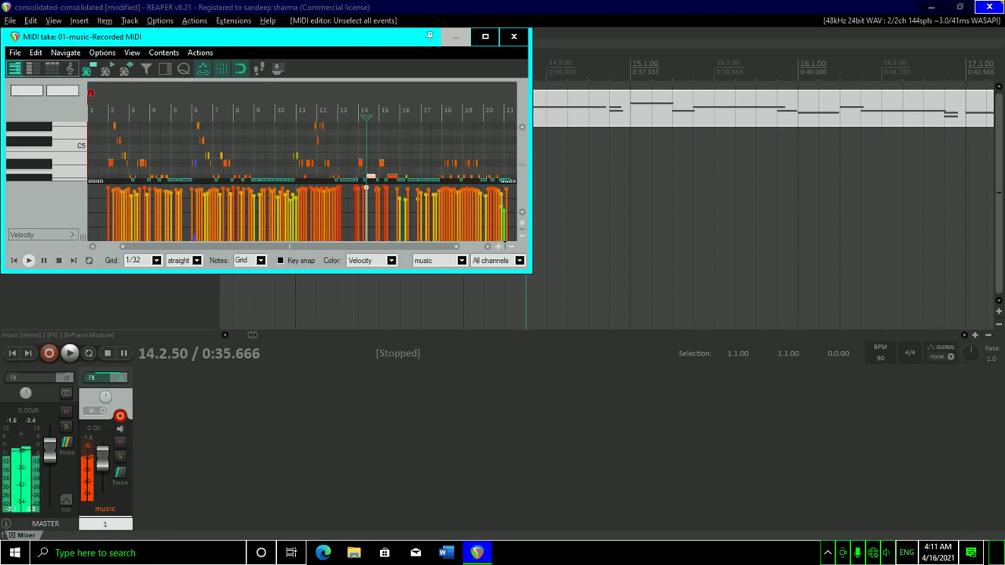
key("Left")
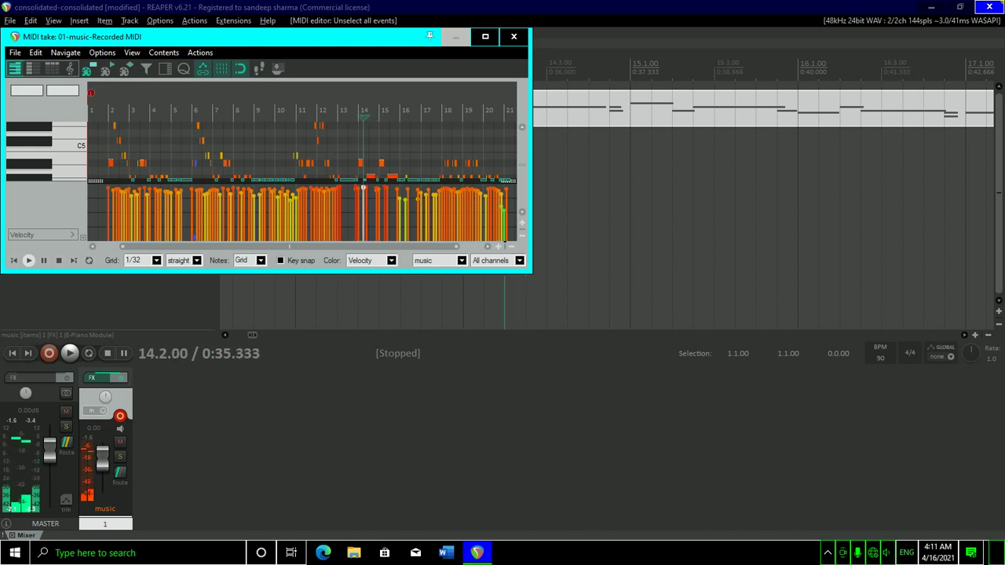
key("Left")
key("Right")
key("Right")
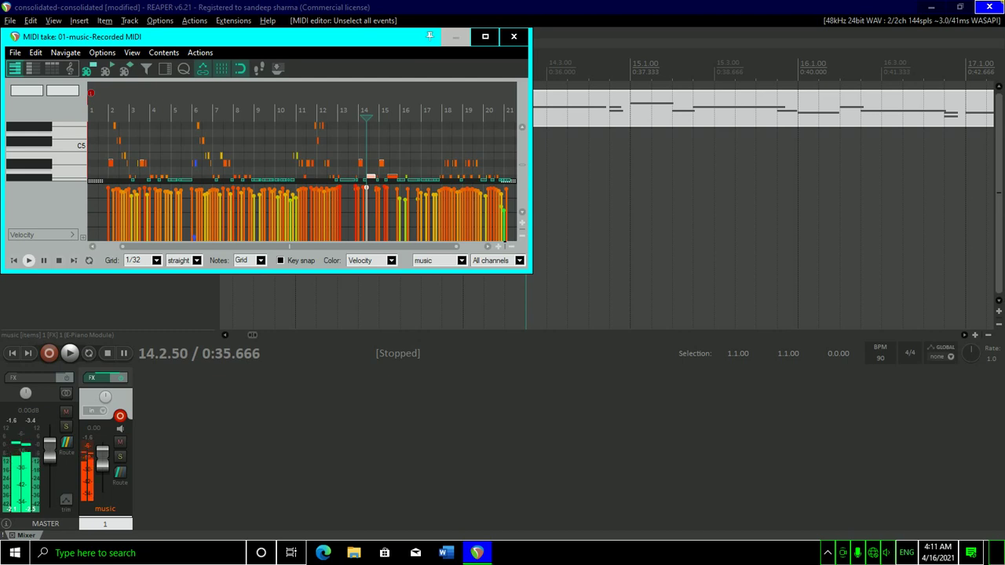
key("Left")
key("Right")
key("Left")
key("Left")
key("Right")
key("Right")
key("Left")
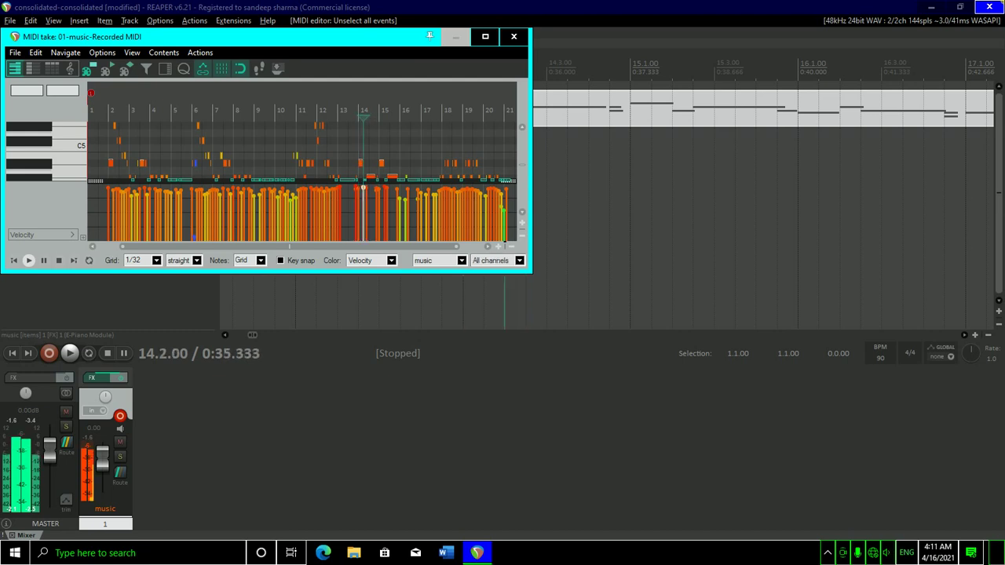
key("Left")
key("Right")
key("Right")
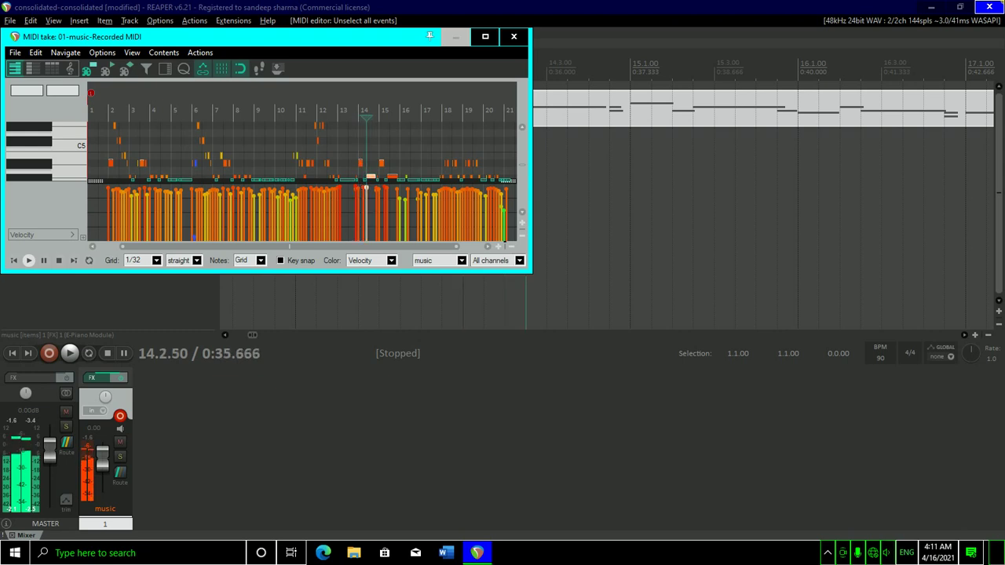
Audition the note at 14.4.50 against its neighbours and continue note by note up to 16.2.00.
key("Right")
key("Right")
key("Left")
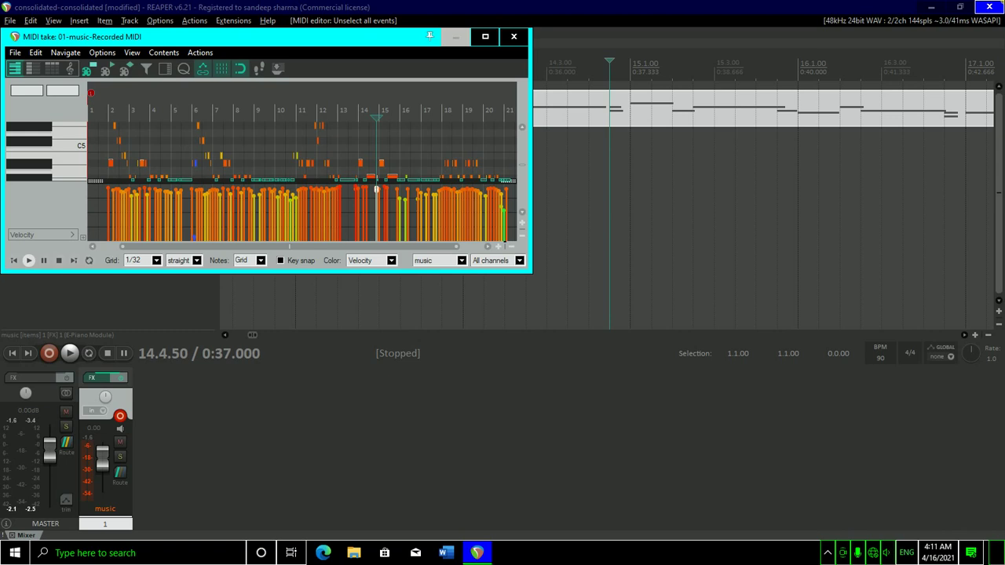
key("Right")
key("Left")
key("Right")
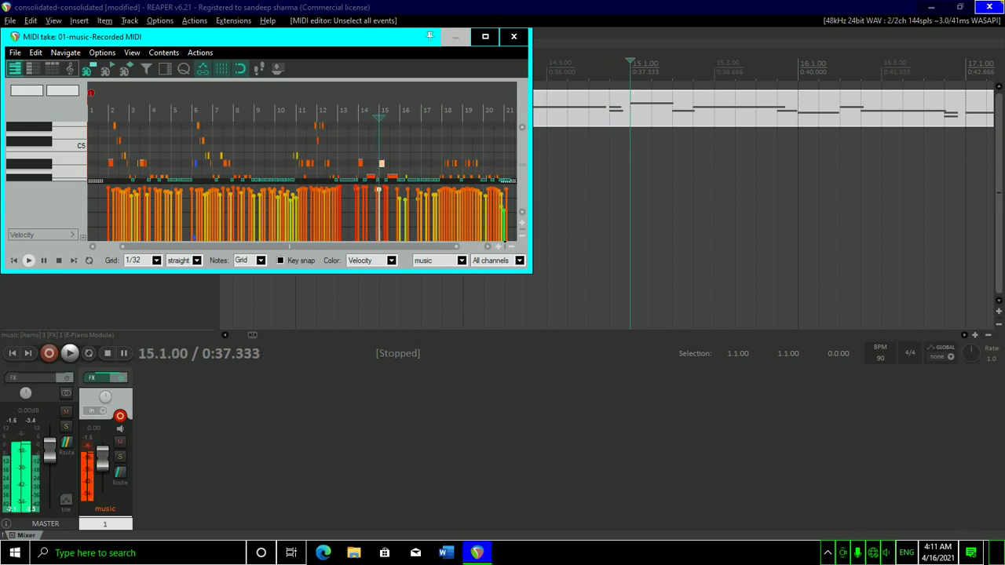
key("Right")
key("Right")
key("Right")
key("Right")
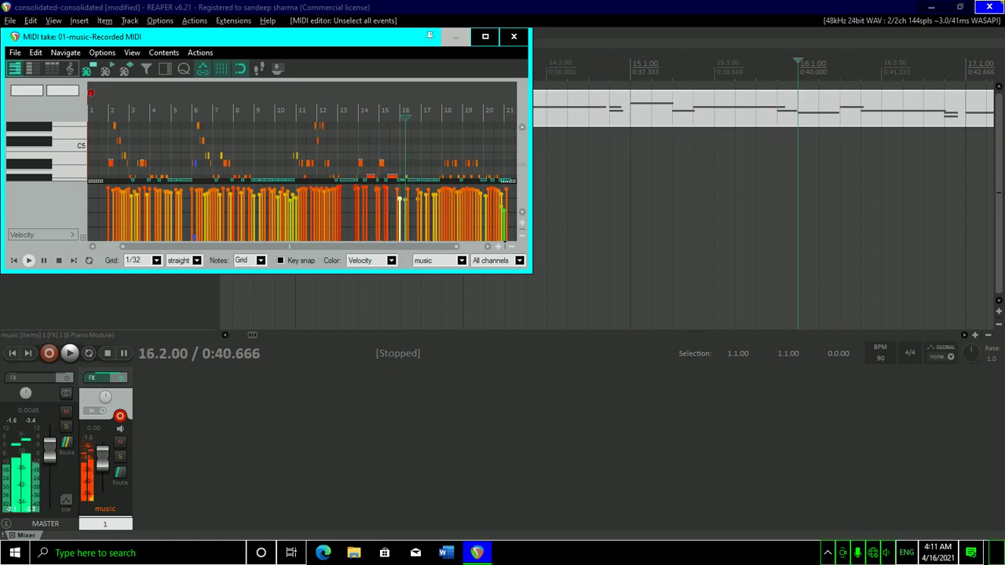
Go back to 14.4.50, delete the lower of the two overlapping notes, and recheck the remaining one.
key("Left")
key("Left")
key("Left")
key("Left")
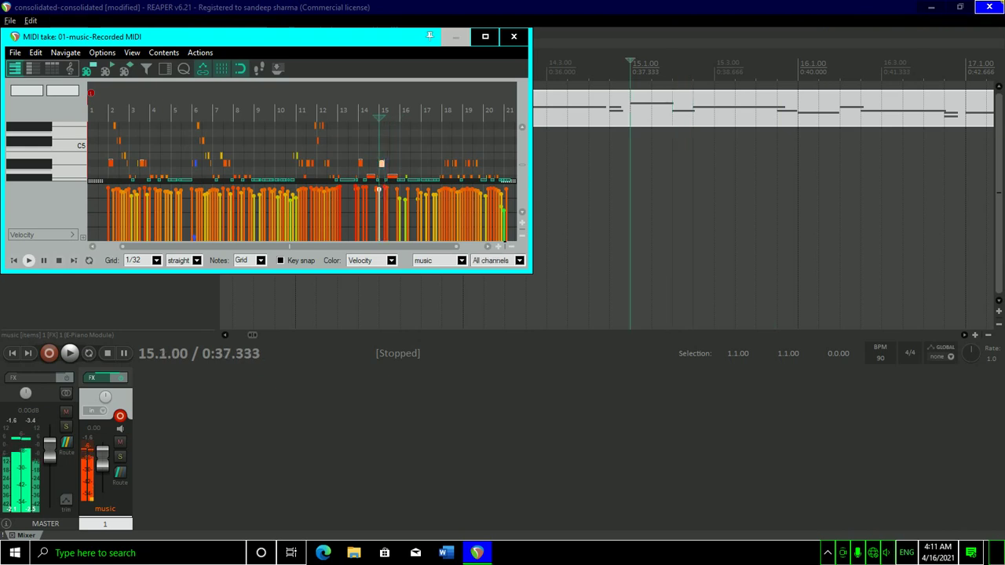
key("Left")
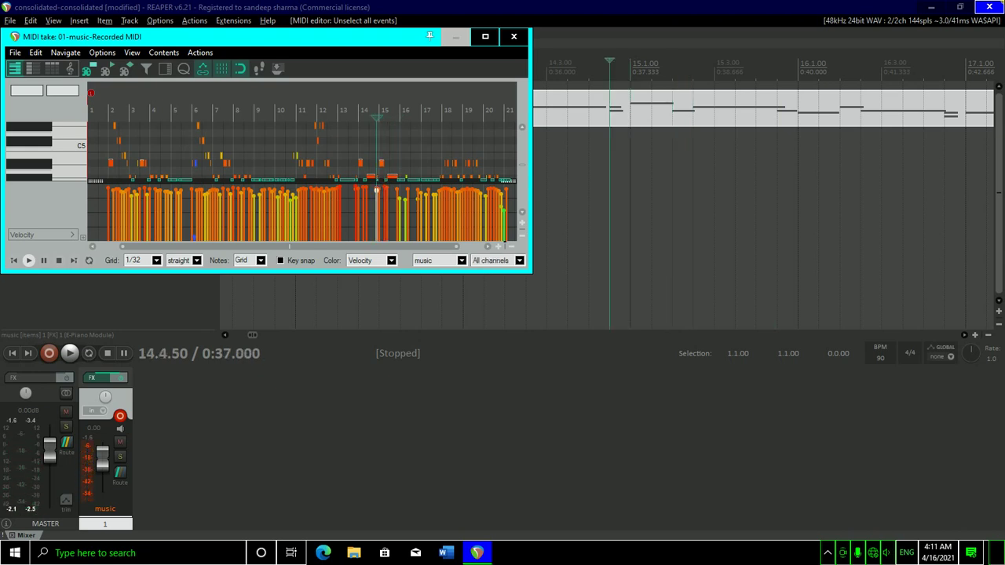
key("Delete")
key("Left")
key("Right")
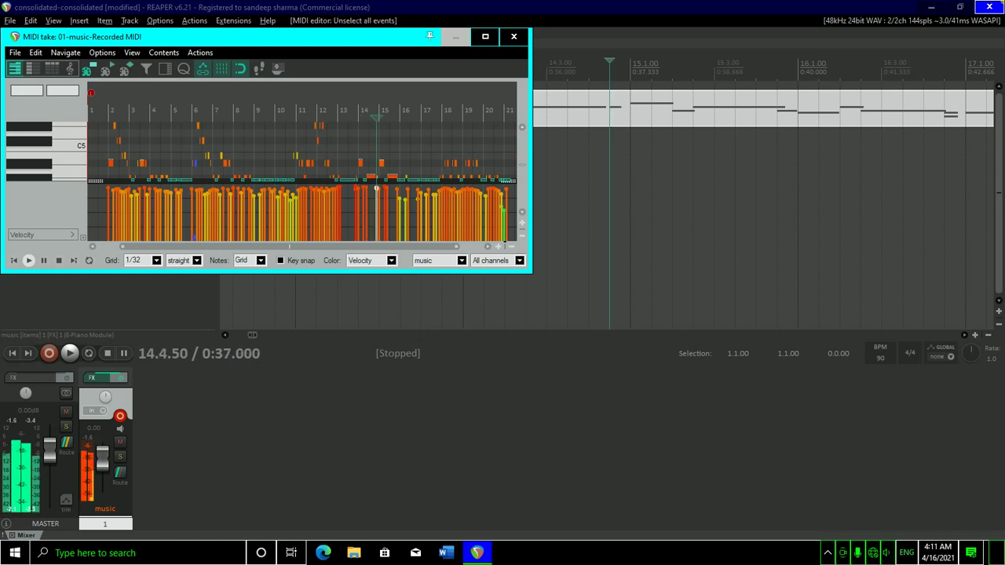
Audition the notes one by one from 14.4.50 to 17.1.00 to check for further mistakes.
key("Right")
key("Right")
key("Right")
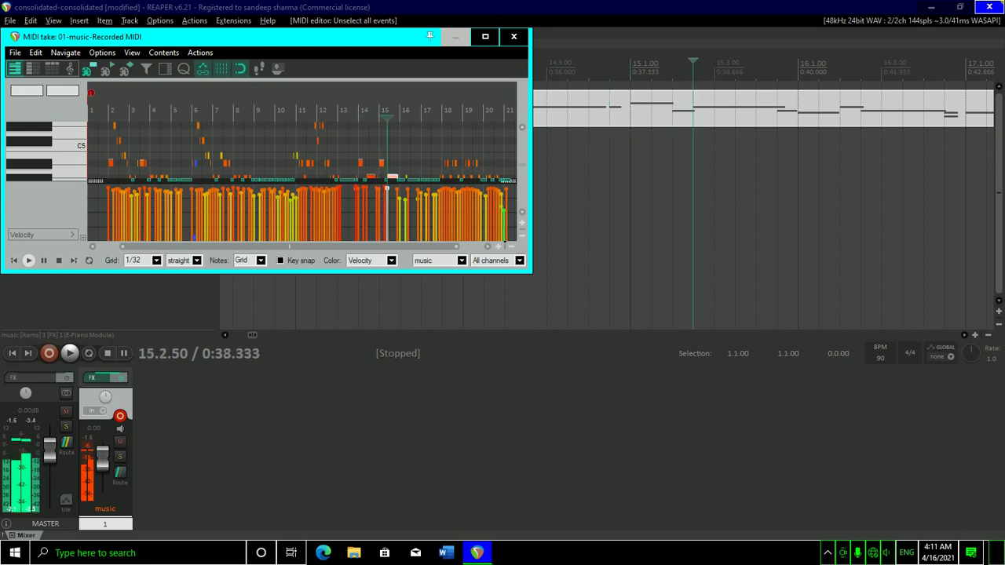
key("Right")
key("Right")
key("Right")
key("Right")
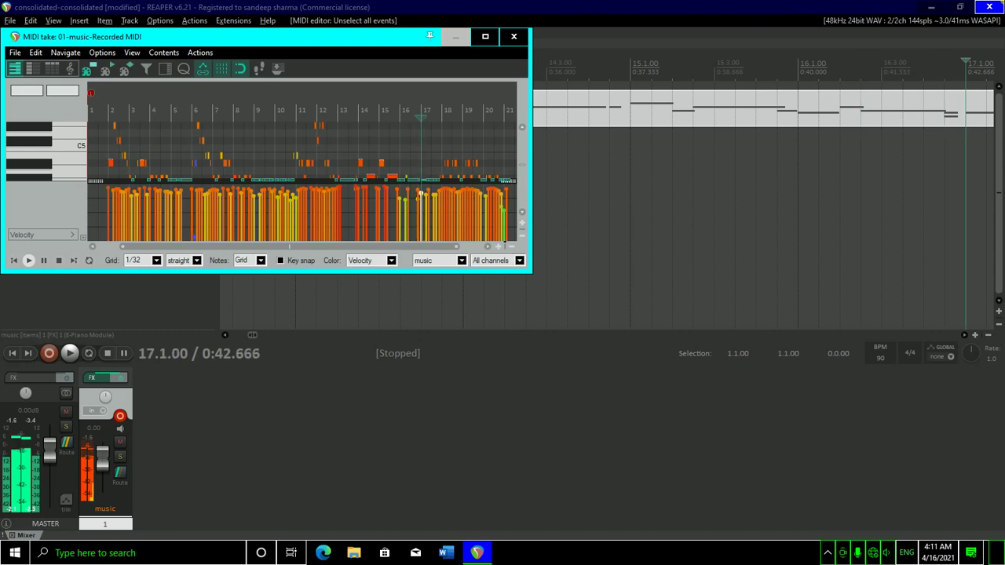
Compare the overlapping notes at 16.4.50 by ear with the neighbouring notes at 16.2.00 and 16.2.50.
key("Left")
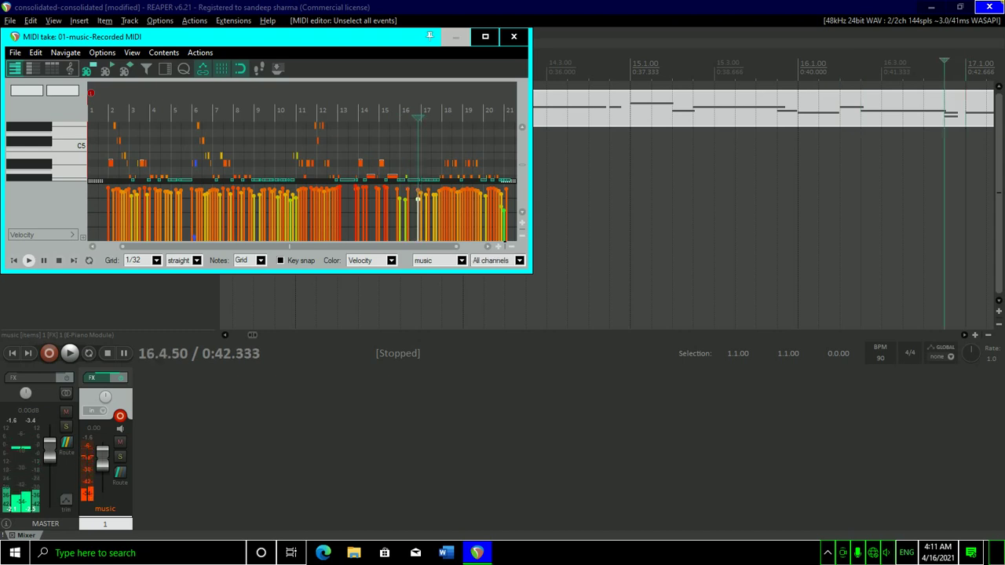
key("KP_Add")
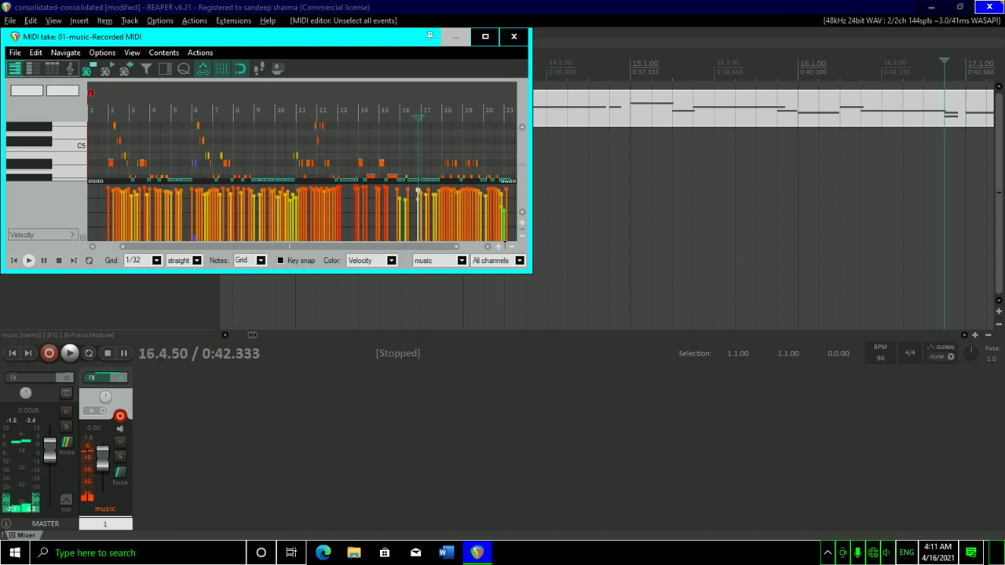
key("Left")
key("Right")
key("Left")
key("Right")
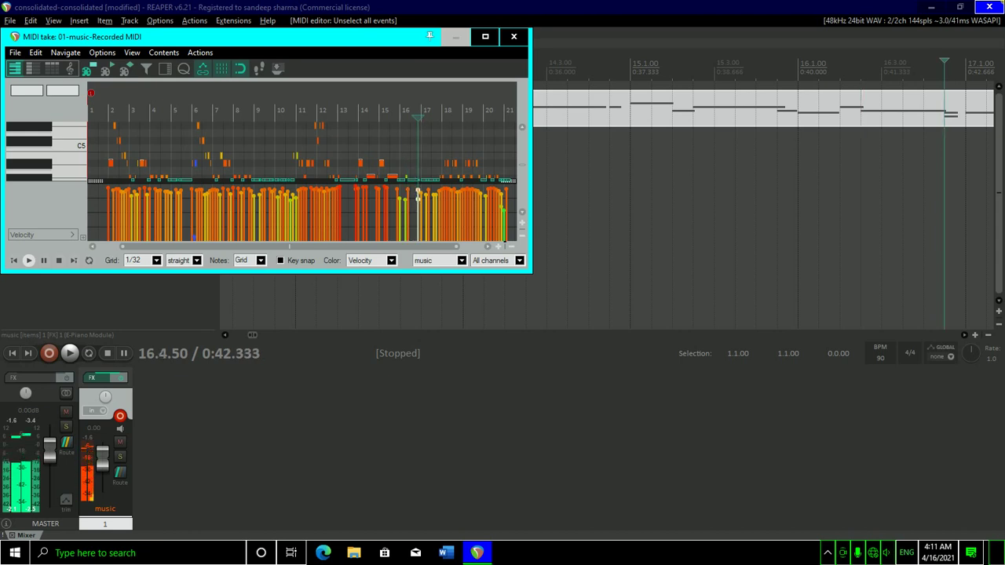
key("Left")
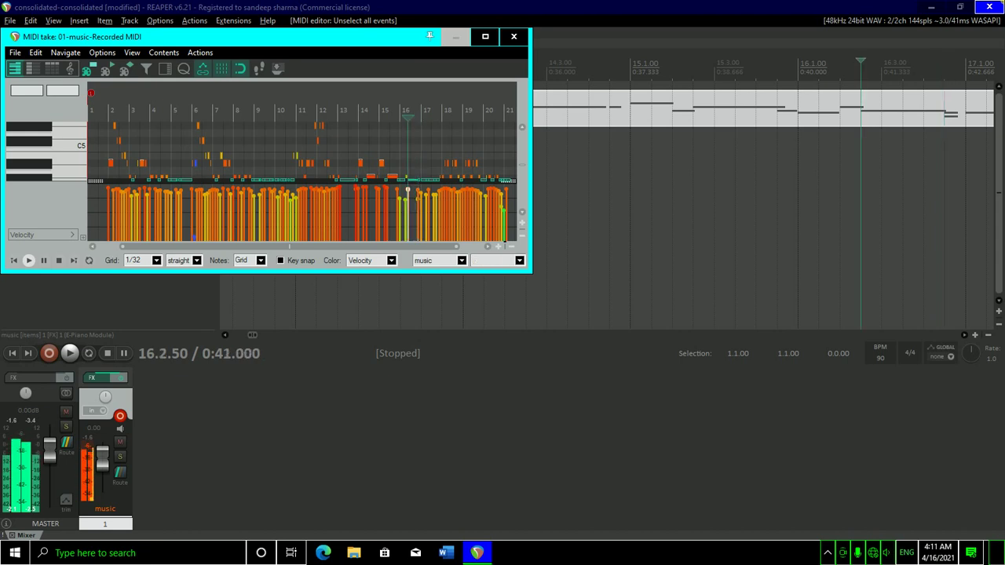
key("Left")
key("Right")
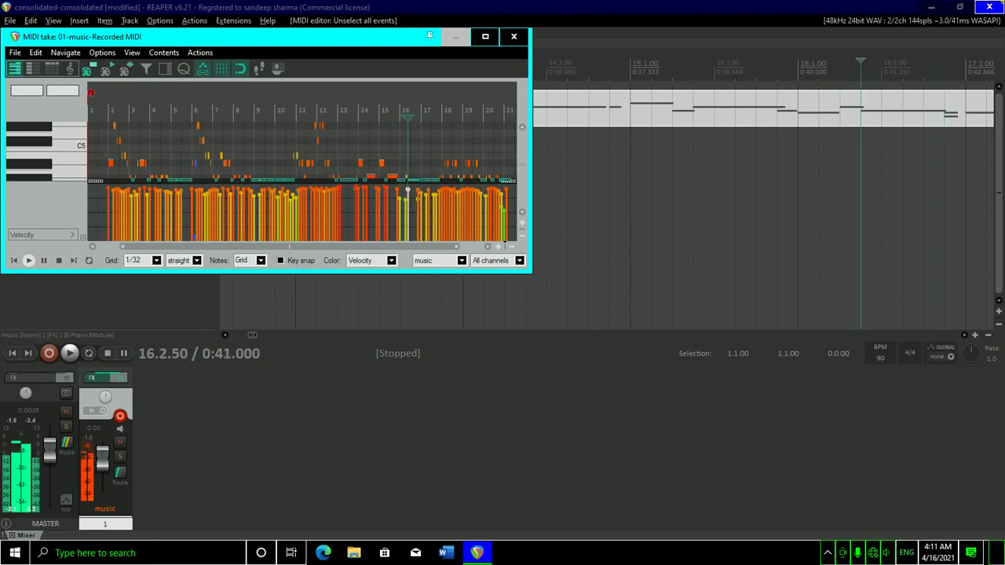
key("Right")
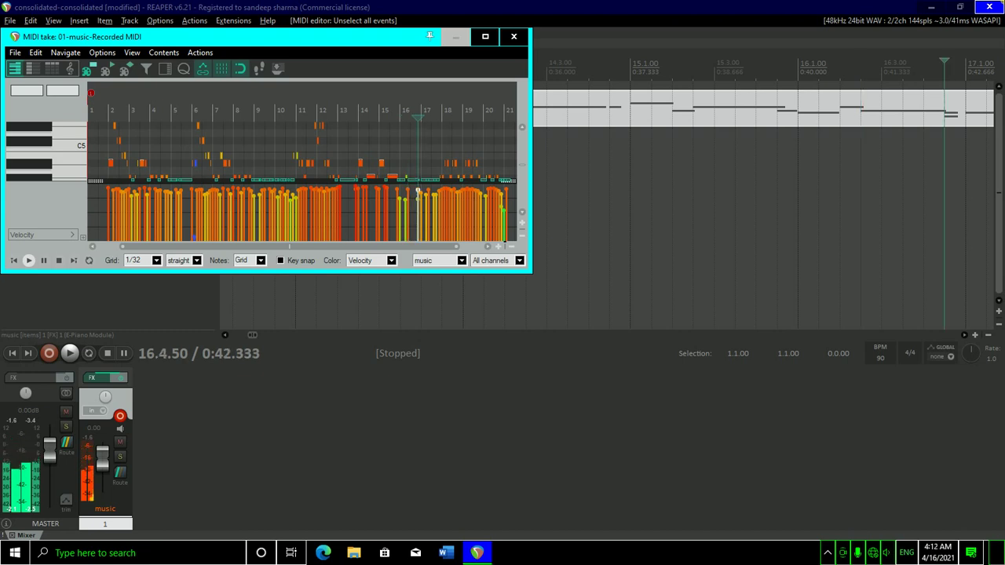
key("Left")
key("Right")
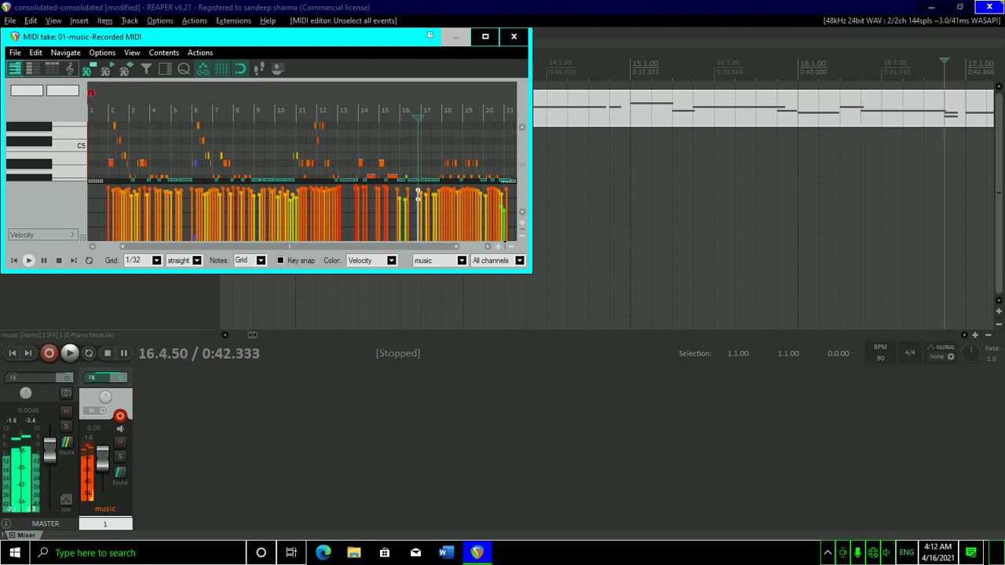
key("Left")
key("Right")
key("Left")
key("Left")
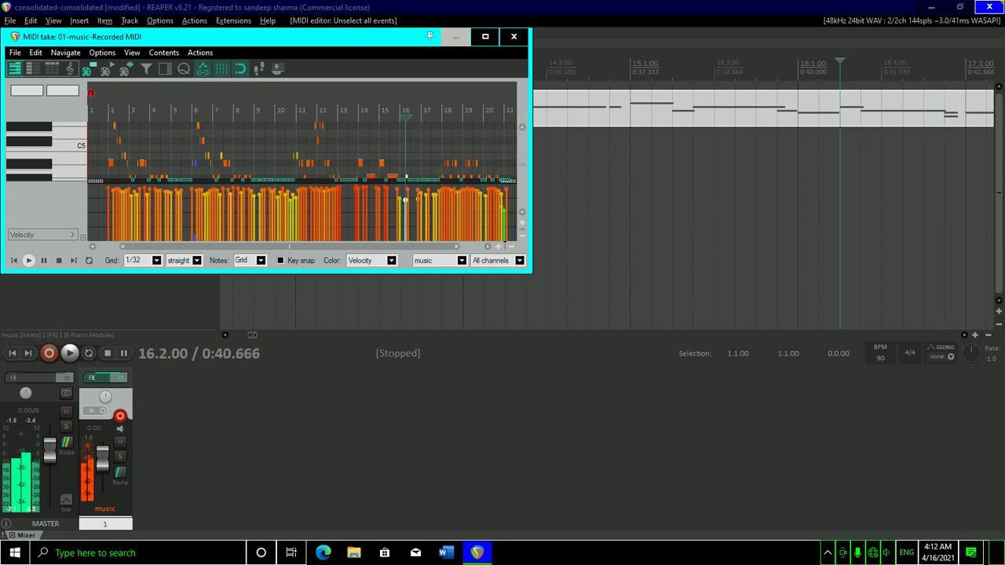
Delete the lower-velocity note of the overlapping pair at 16.4.50 and play the take from there to check it.
key("Right")
key("Right")
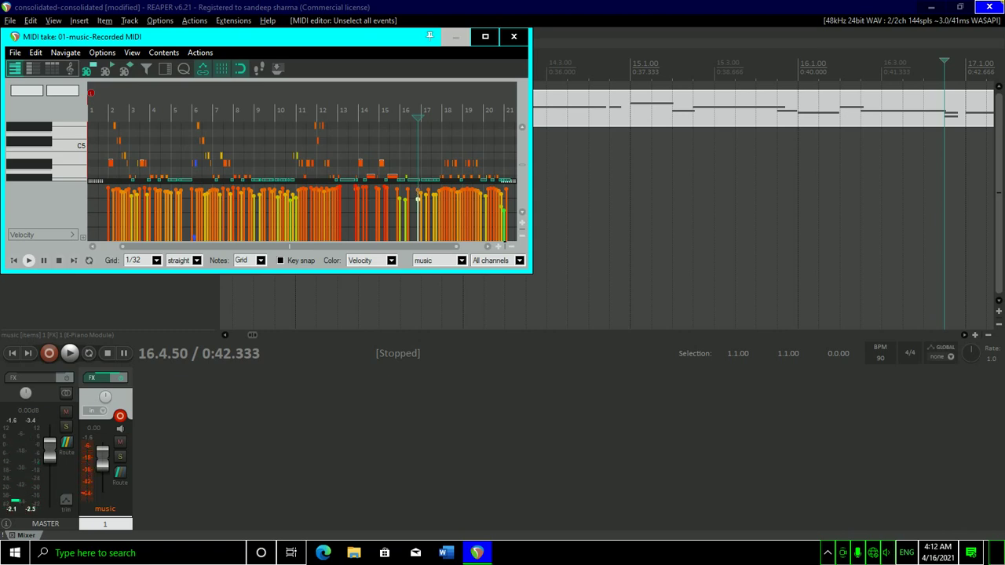
key("Delete")
key("space")
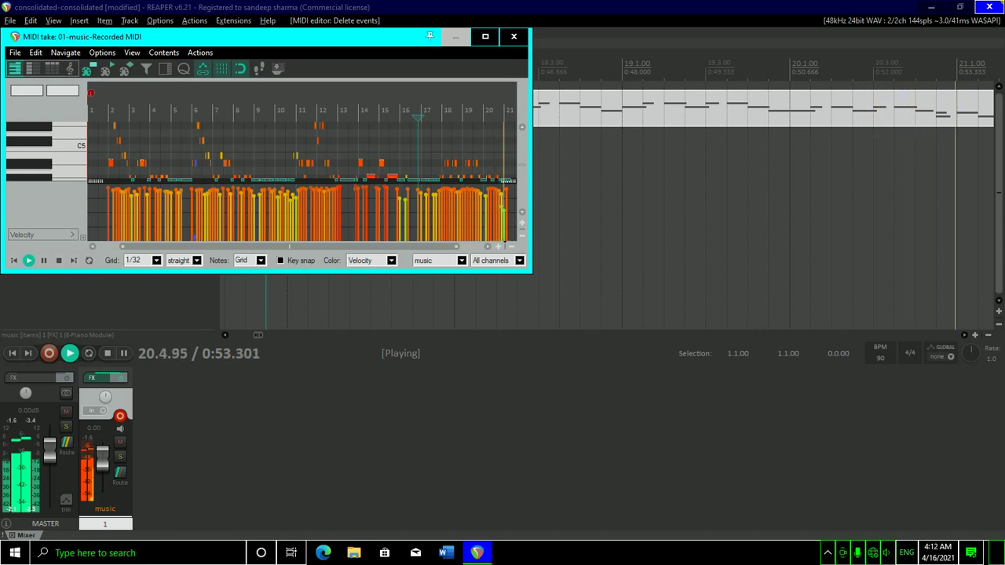
key("space")
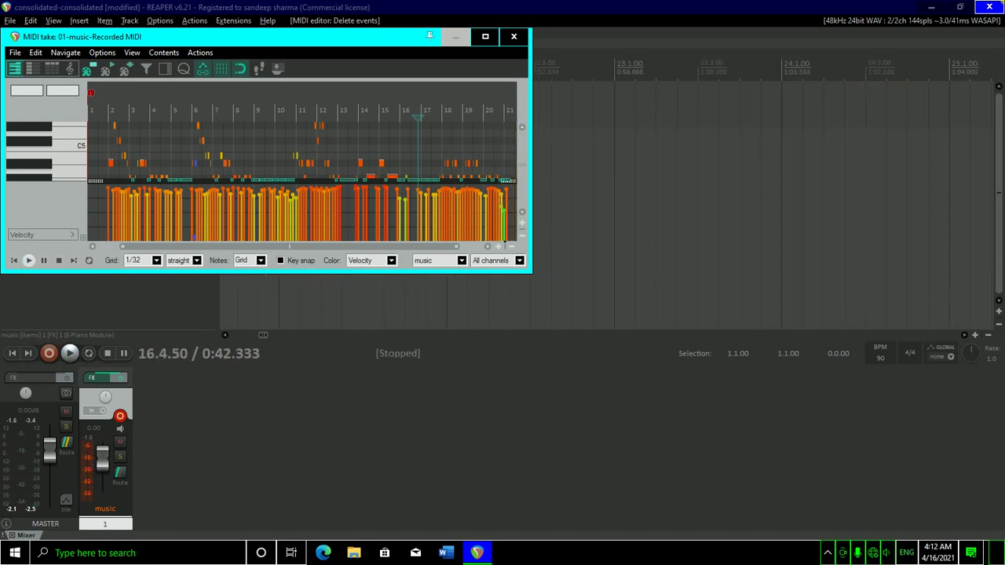
key("space")
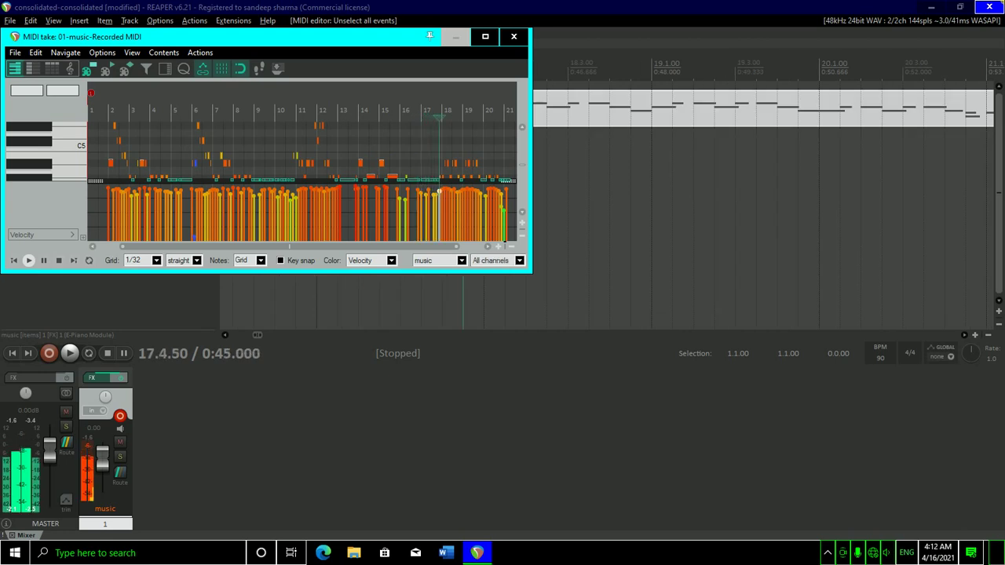
Audition the notes one by one from 16.4.50 to 20.4.50 to find remaining mistakes.
key("Right")
key("Right")
key("Right")
key("Right")
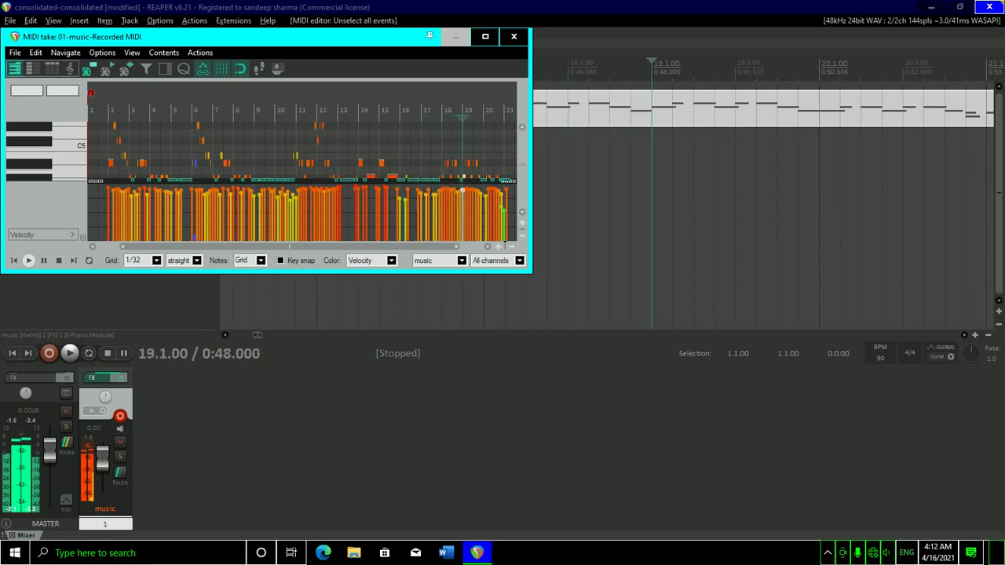
key("Right")
key("Right")
key("Right")
key("Right")
key("Right")
key("Right")
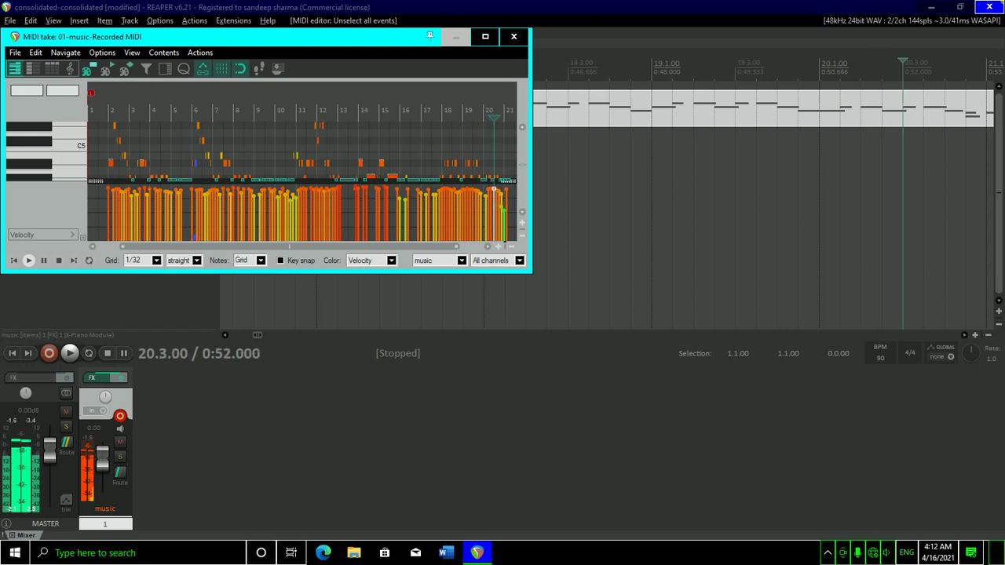
key("Right")
key("Right")
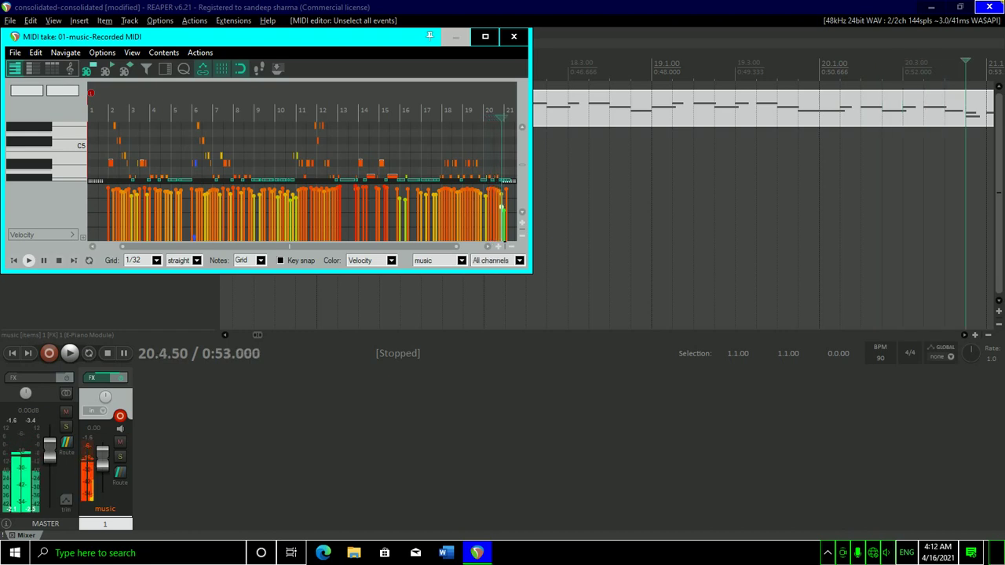
Compare the note at 20.4.50 with the one before it and delete the upper of the two overlapping notes at 20.4.50.
key("Left")
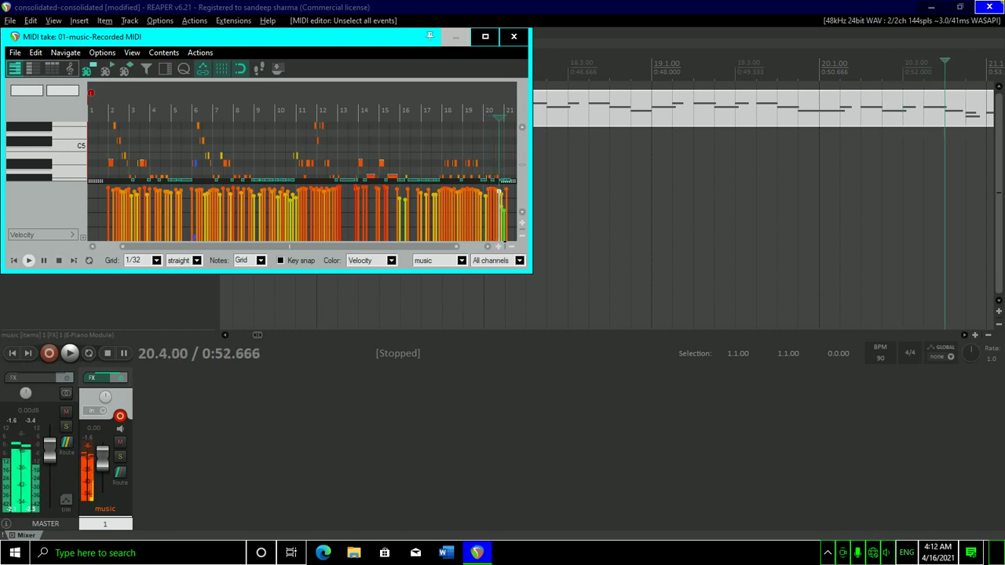
key("Right")
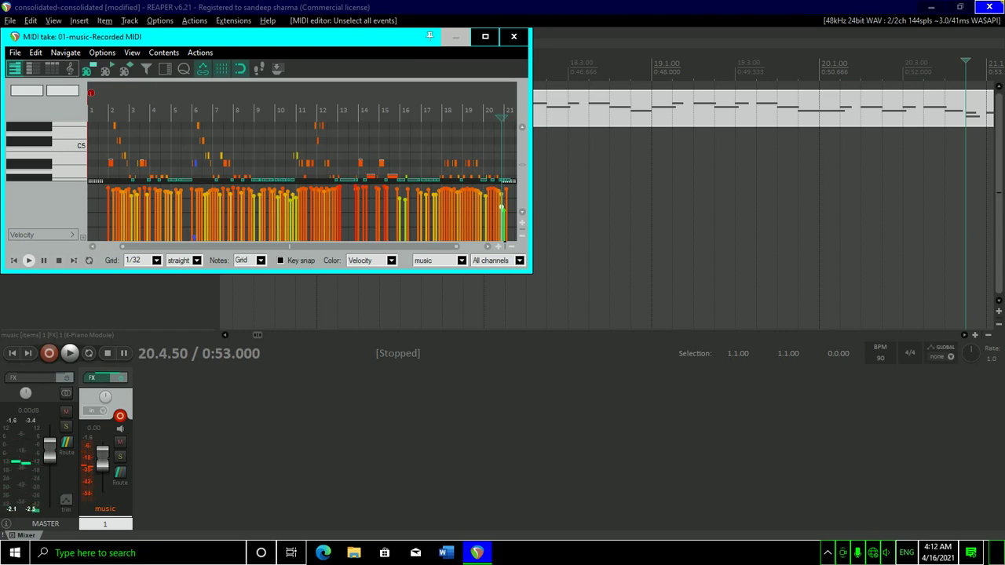
key("Delete")
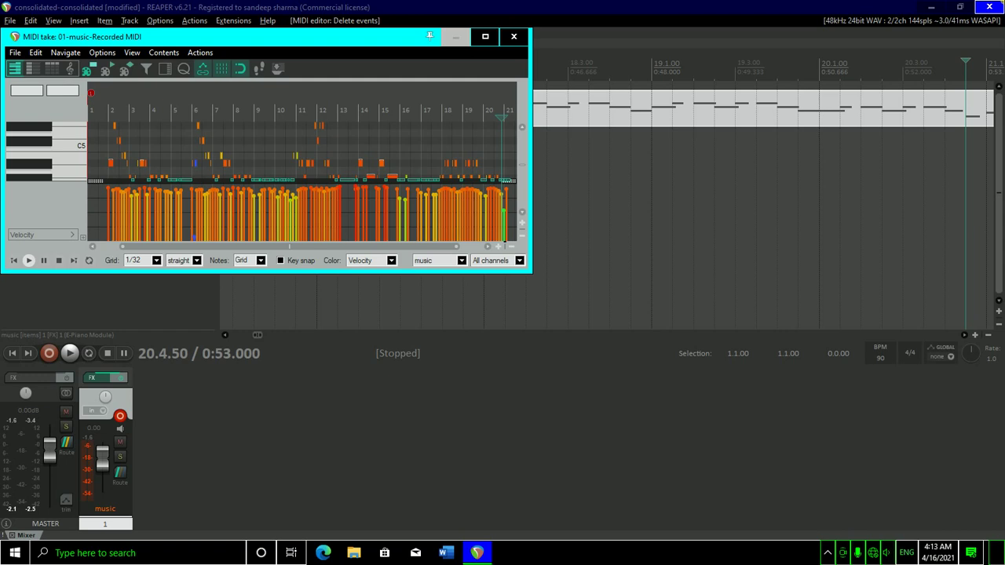
Step back through the notes by ear from 20.4.50 to 4.1.00.
key("Left")
key("Left")
key("Left")
key("Left")
key("Left")
key("Left")
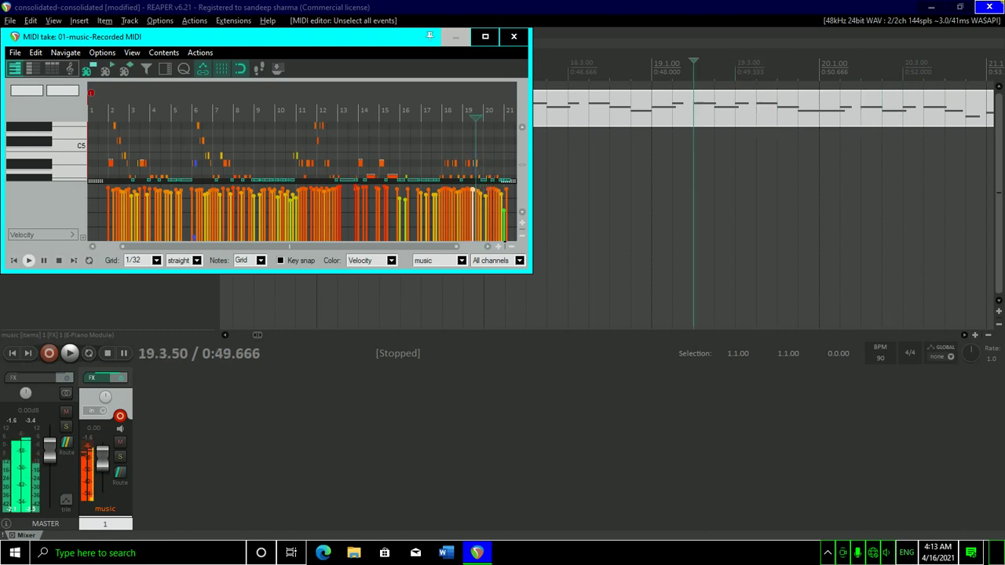
key("Left")
key("Left")
key("Left")
key("Left")
key("Left")
key("Left")
key("Left")
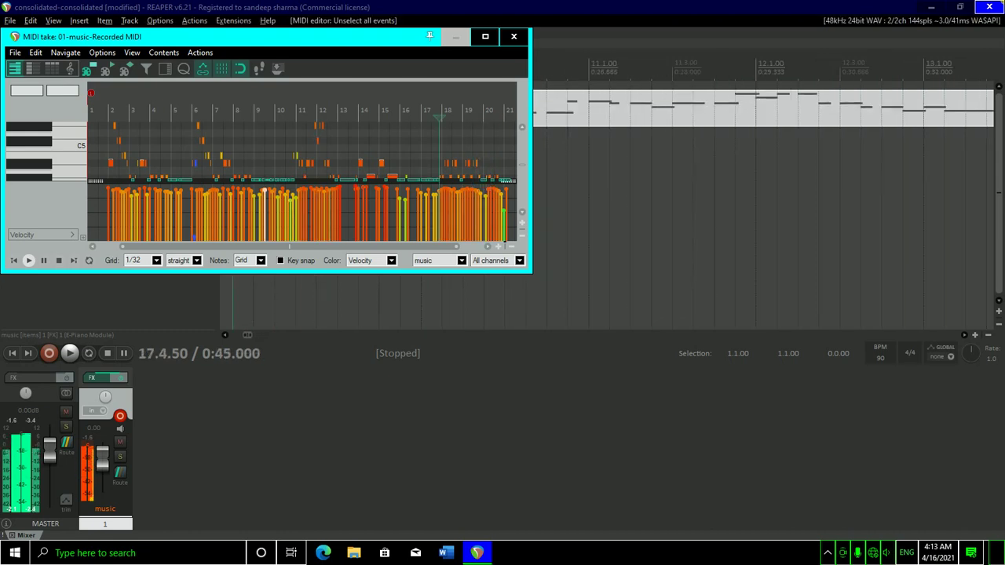
key("Left")
key("Left")
key("Left")
key("Left")
key("Left")
key("Left")
key("Left")
key("Left")
key("Left")
key("Left")
key("Left")
key("Left")
key("Left")
key("Left")
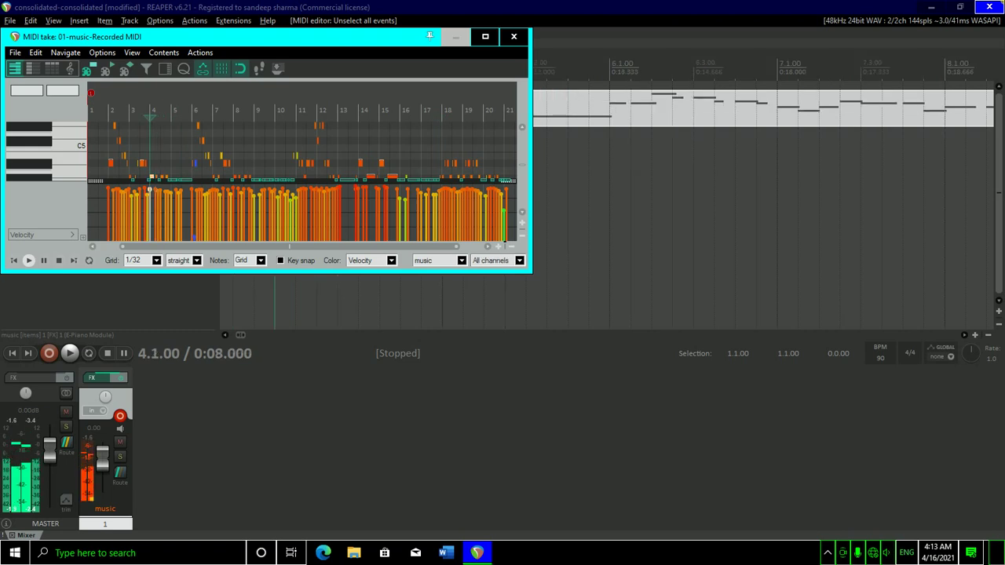
Audition the notes forward from 4.1.00 through 5.2.50.
key("Right")
key("Right")
key("Right")
key("Right")
key("Right")
key("Right")
key("Right")
key("Right")
key("Right")
key("Right")
key("Right")
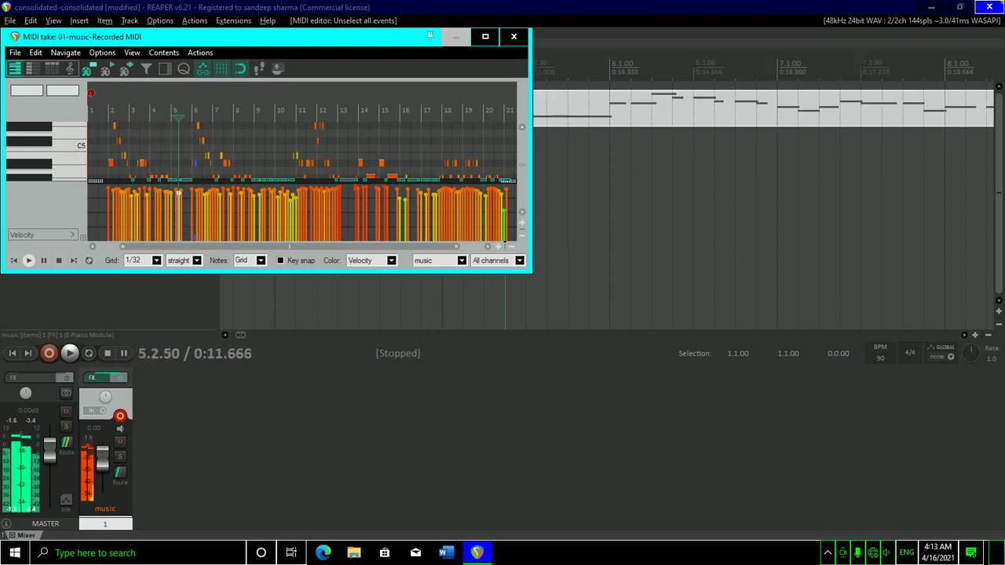
key("Right")
key("Right")
key("Right")
key("Right")
key("Right")
key("Right")
Return note by note to the first note of the take at 2.1.00.
key("Left")
key("Left")
key("Left")
key("Left")
key("Left")
key("Left")
key("Left")
key("Left")
key("Left")
key("Left")
key("Left")
key("Left")
key("Left")
key("Left")
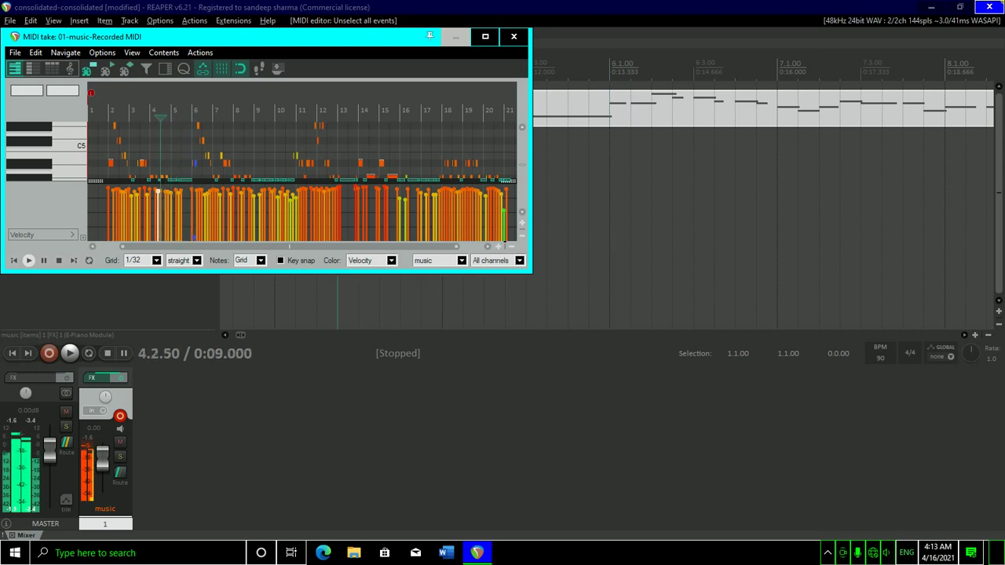
key("Left")
key("Left")
key("Left")
key("Left")
key("Left")
key("Left")
key("Left")
key("Left")
key("Left")
key("Left")
key("Left")
key("Left")
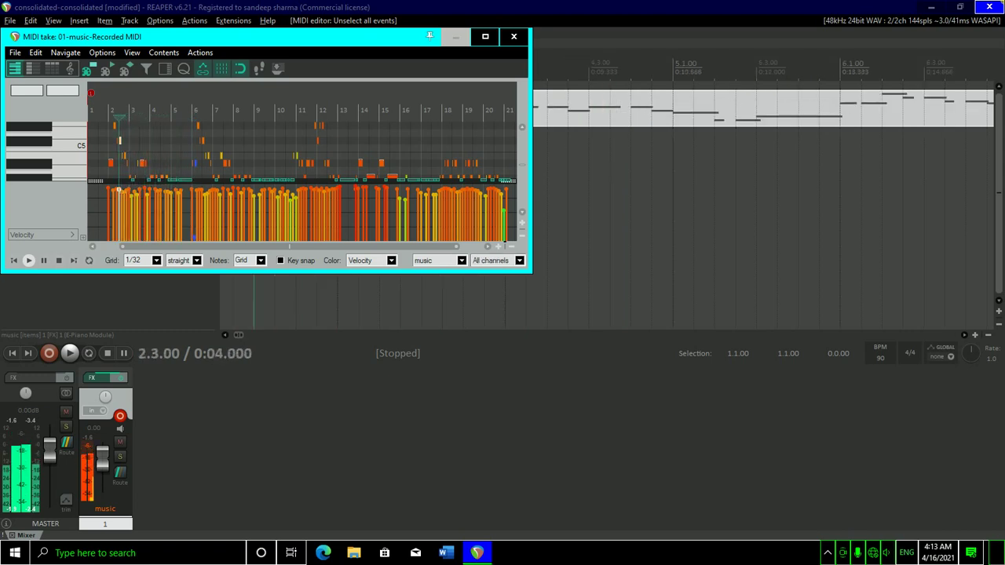
key("Right")
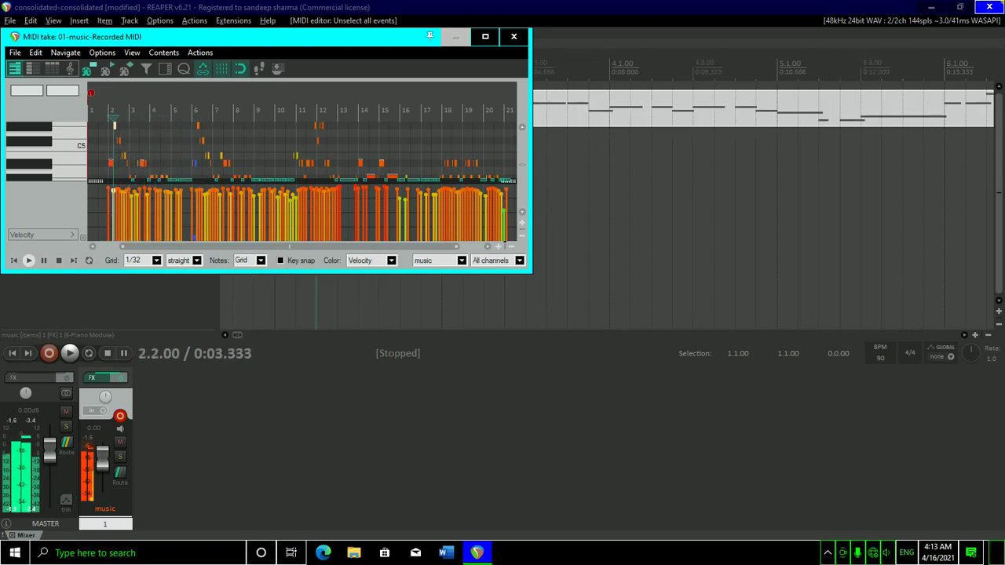
key("Left")
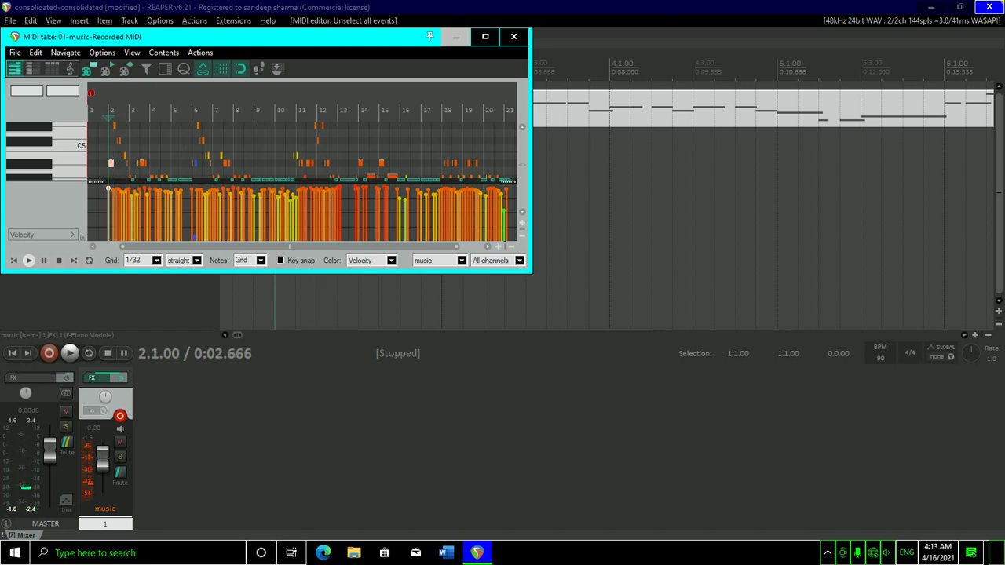
Audition the notes one by one from 2.1.00 forward through 17.2.50, and return to the note at 17.2.00.
key("Right")
key("Right")
key("Right")
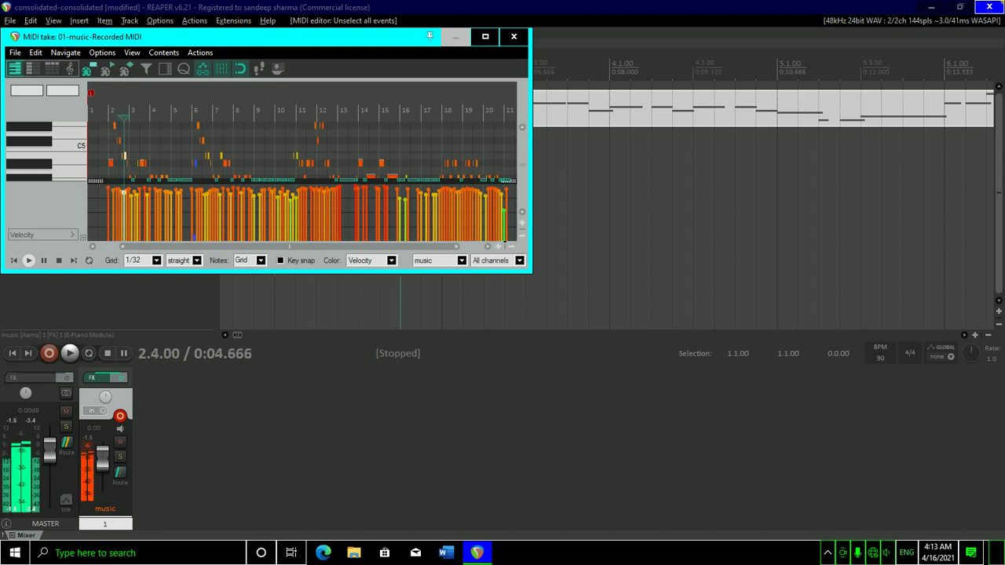
key("Right")
key("Right")
key("Right")
key("Right")
key("Right")
key("Right")
key("Right")
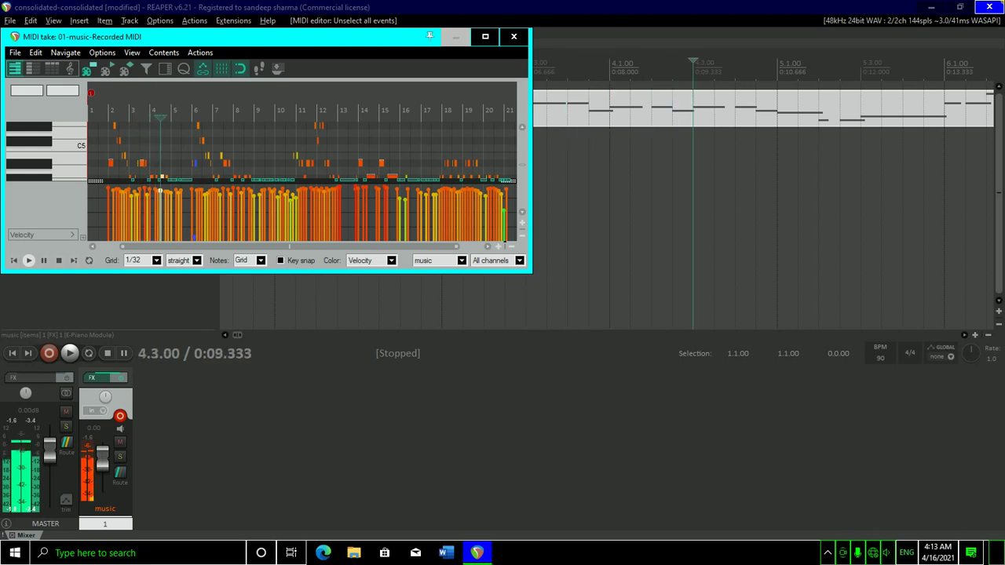
key("Right")
key("Right")
key("Right")
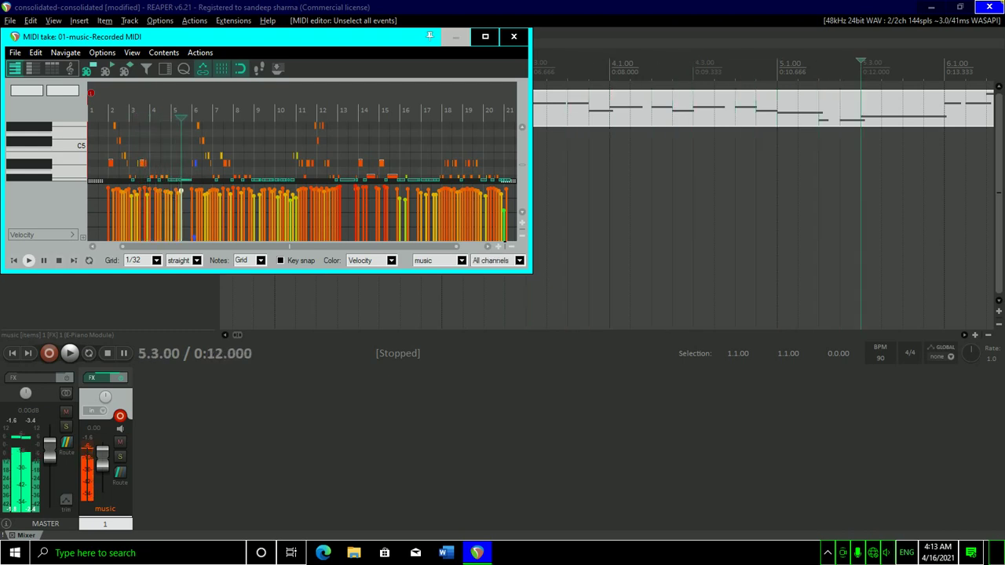
key("Right")
key("Right")
key("Right")
key("Right")
key("Right")
key("Right")
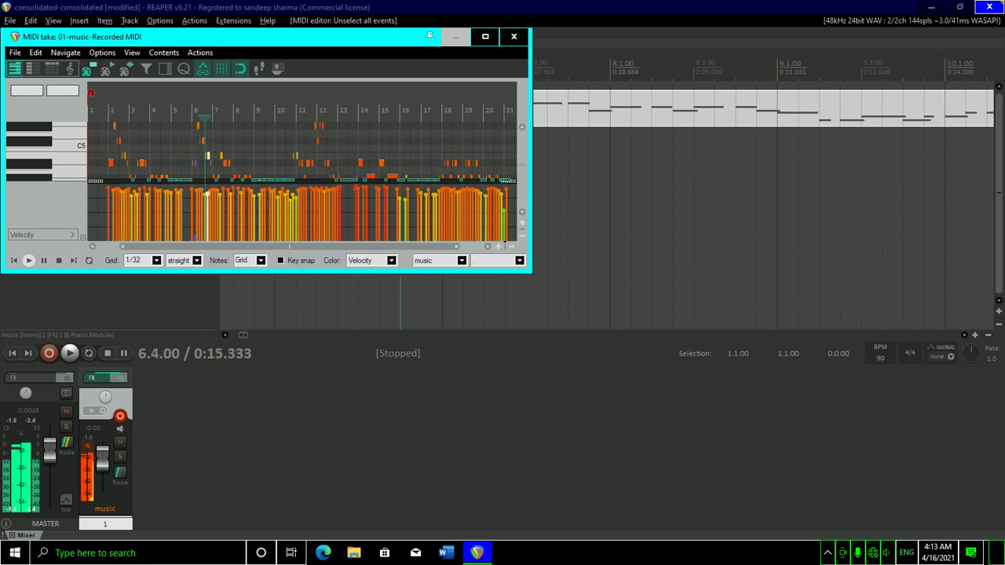
key("Right")
key("Right")
key("Right")
key("Right")
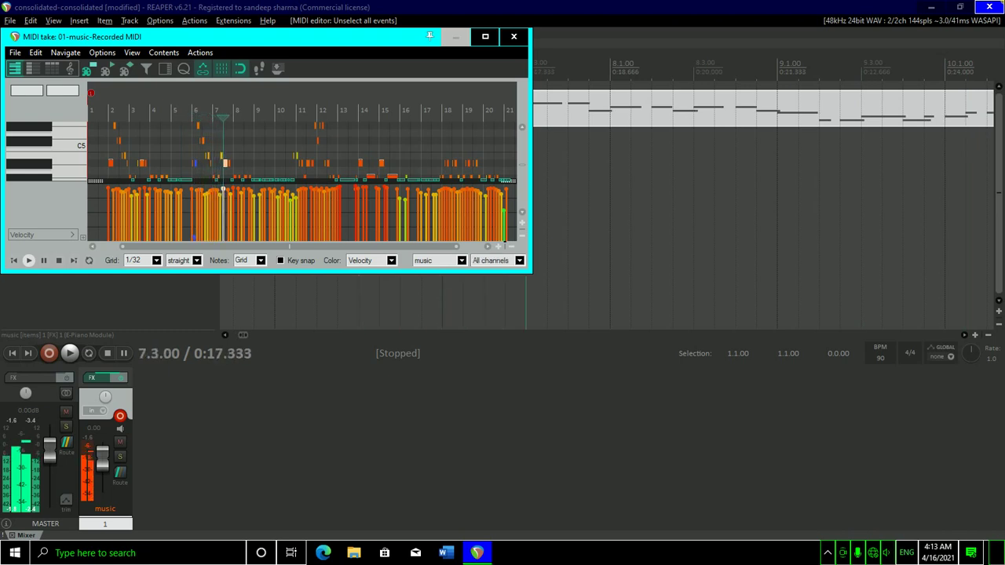
key("Right")
key("Right")
key("Right")
key("Right")
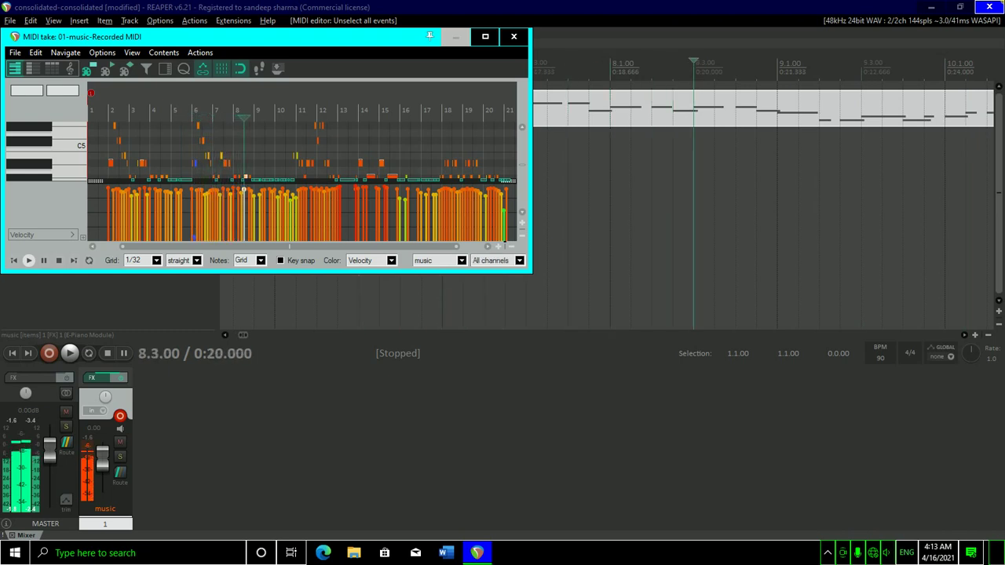
key("Right")
key("Right")
key("Right")
key("Right")
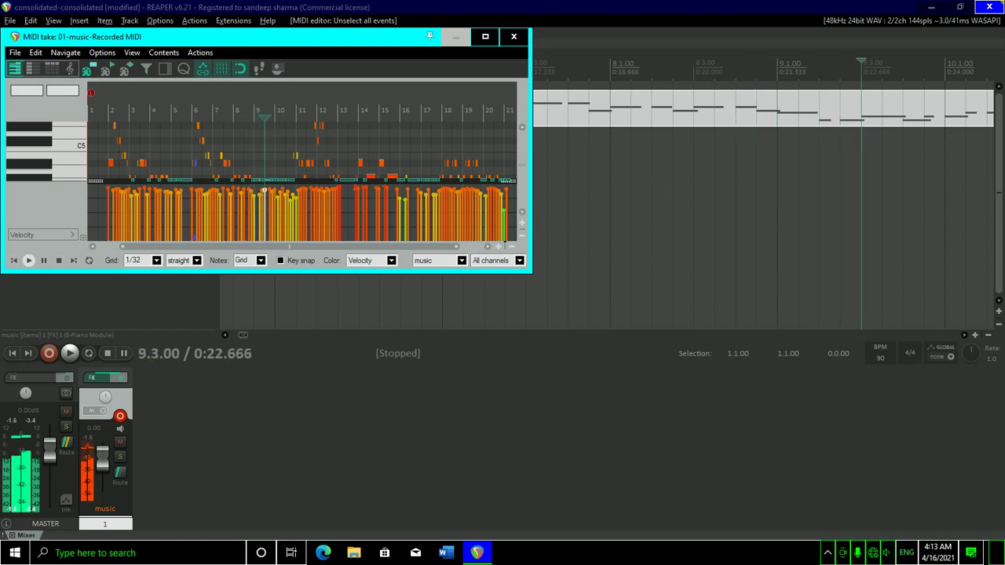
key("Right")
key("Right")
key("Right")
key("Right")
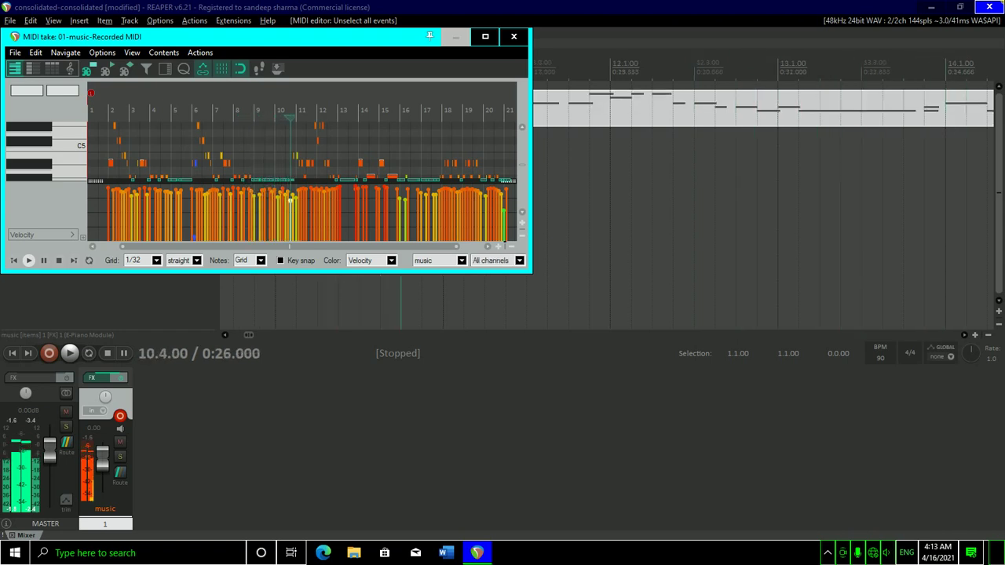
key("Right")
key("Right")
key("Right")
key("Right")
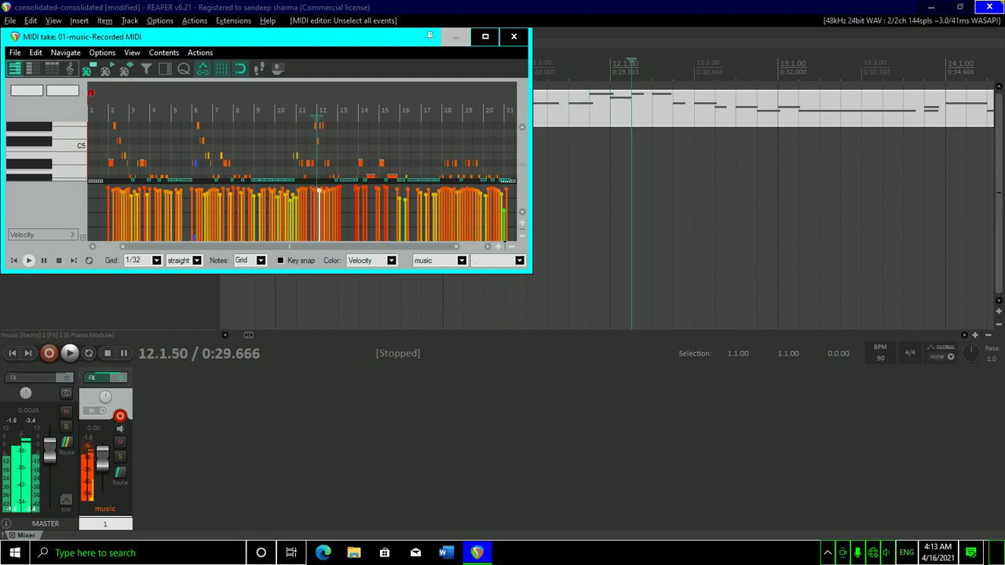
key("Right")
key("Right")
key("Right")
key("Right")
key("Right")
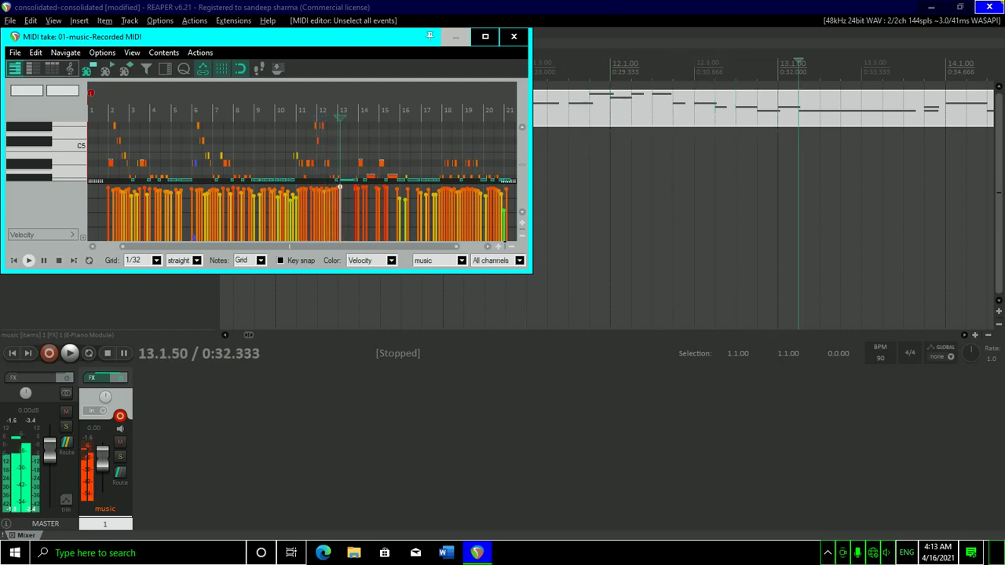
key("Right")
key("Right")
key("Right")
key("Right")
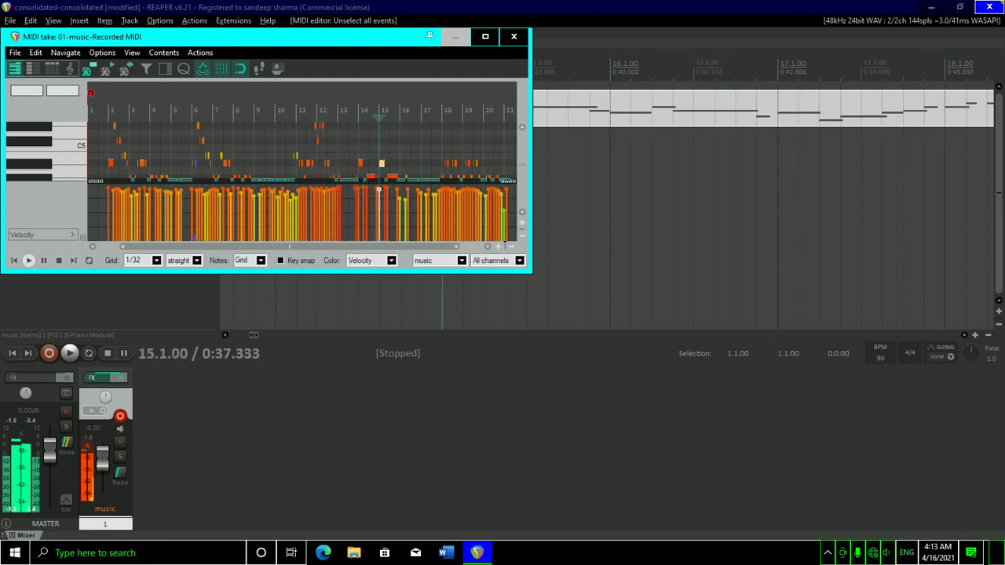
key("Right")
key("Right")
key("Right")
key("Right")
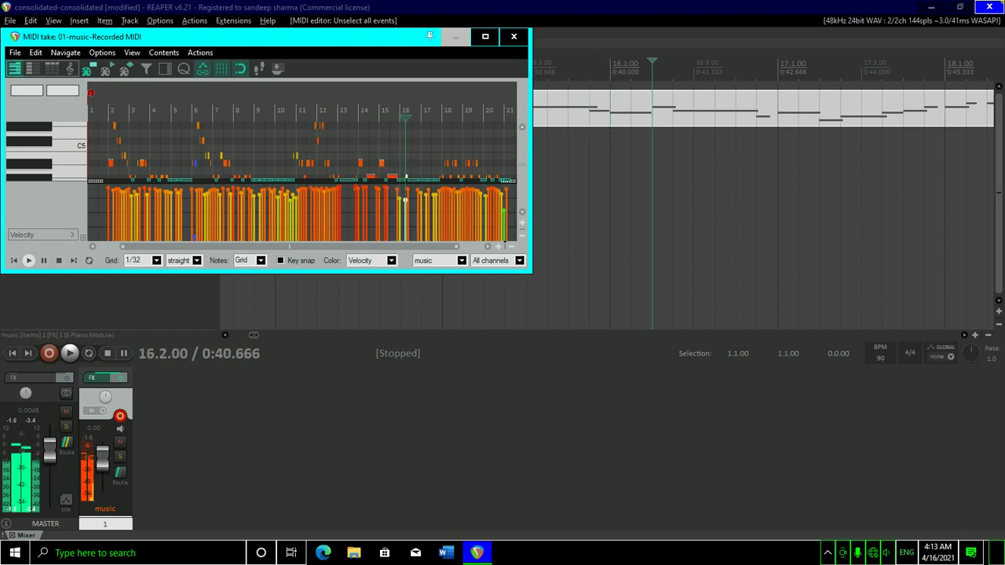
key("Right")
key("Right")
key("Right")
key("Right")
key("Right")
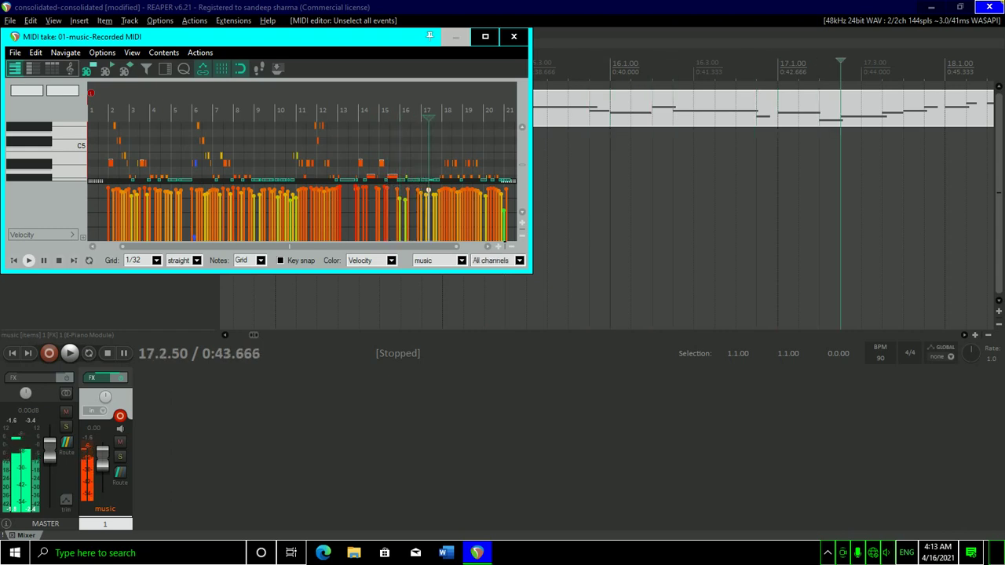
key("Left")
Clear the loop/time selection and close the MIDI editor to return to the arrange view.
key("Escape")
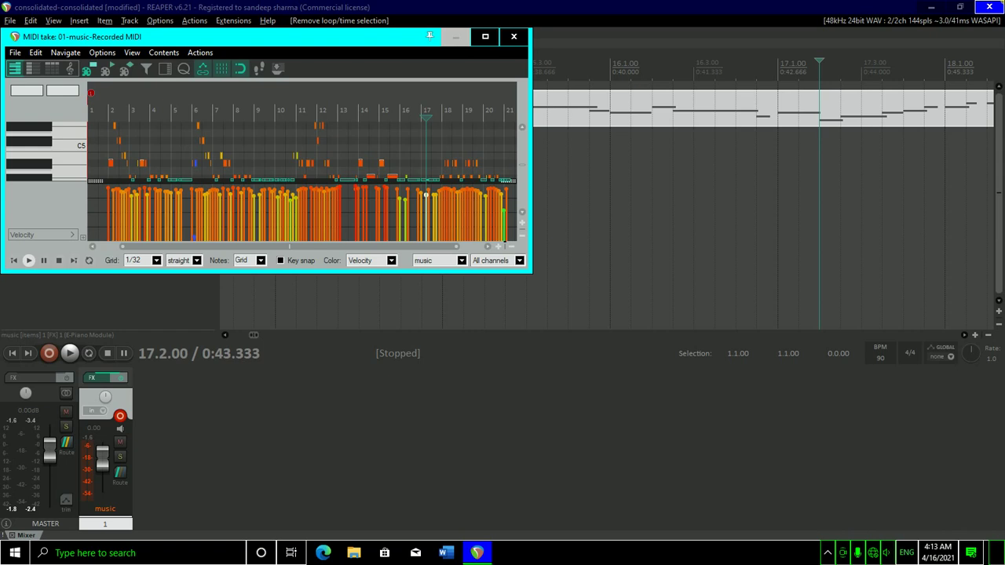
key("minus")
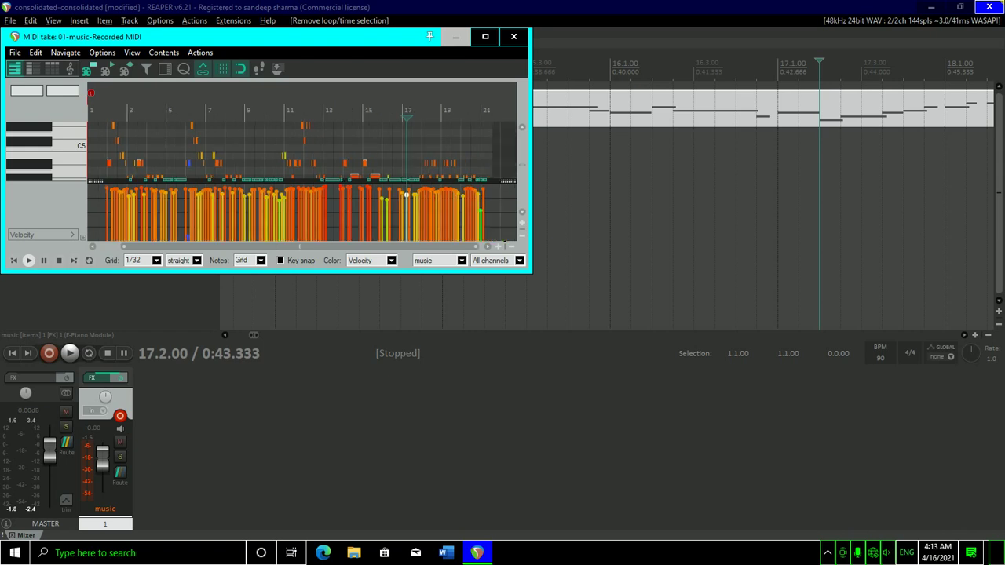
key("alt+Tab")
key("alt+Tab")
key("alt+Tab")
left_click(514, 36)
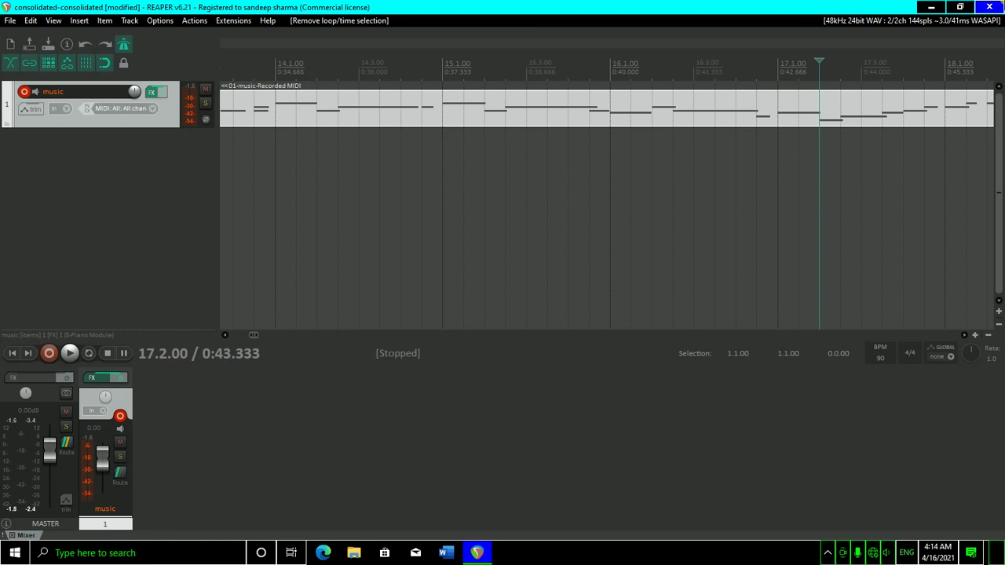
Play the edited E-Piano take from the project start to check the corrections, and stop playback.
key("space")
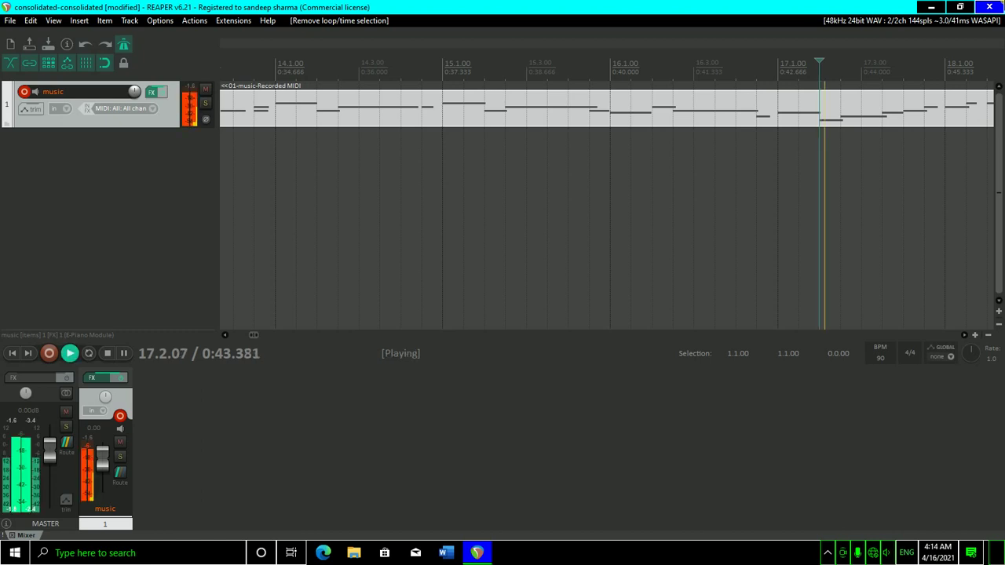
key("space")
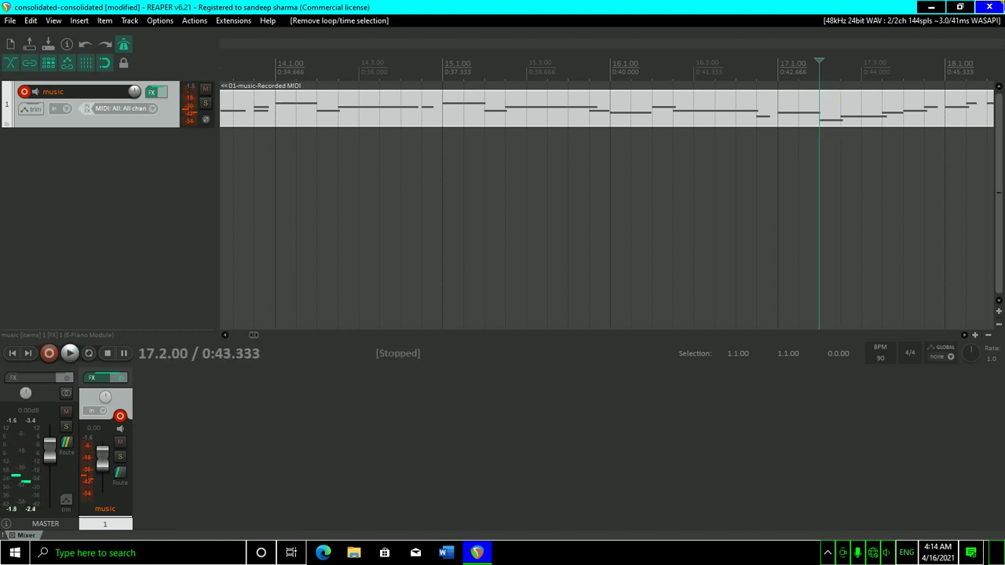
key("Home")
key("space")
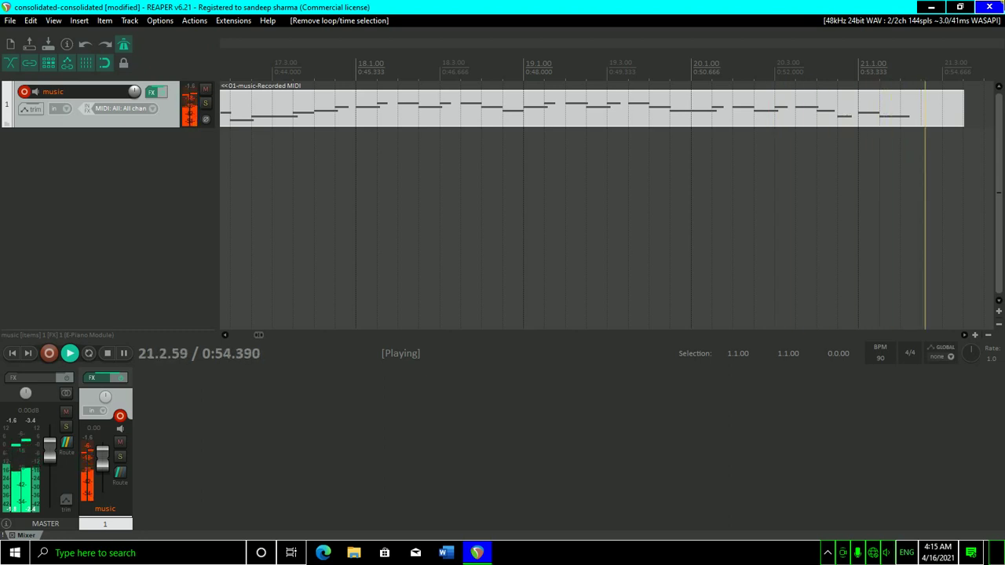
key("space")
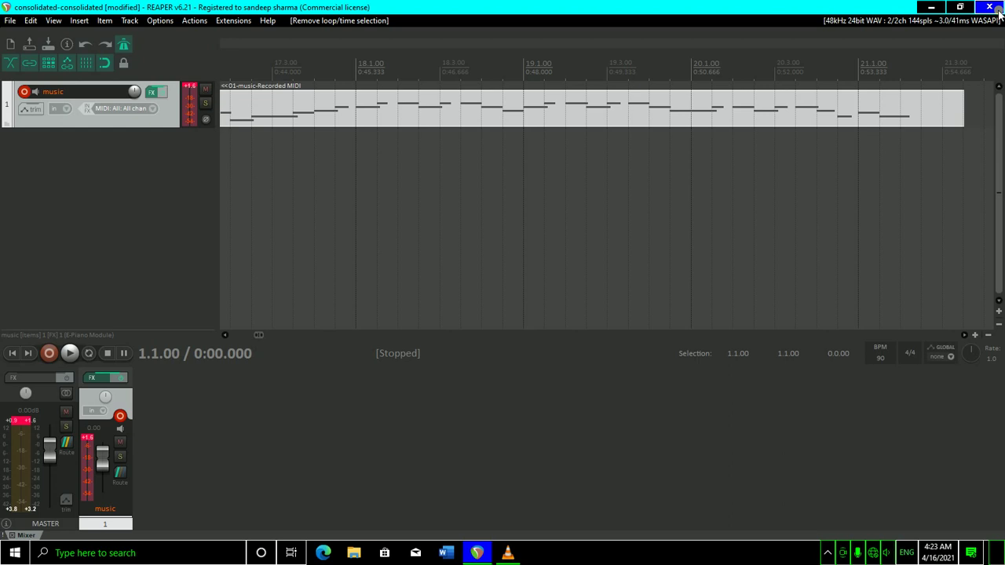
key("space")
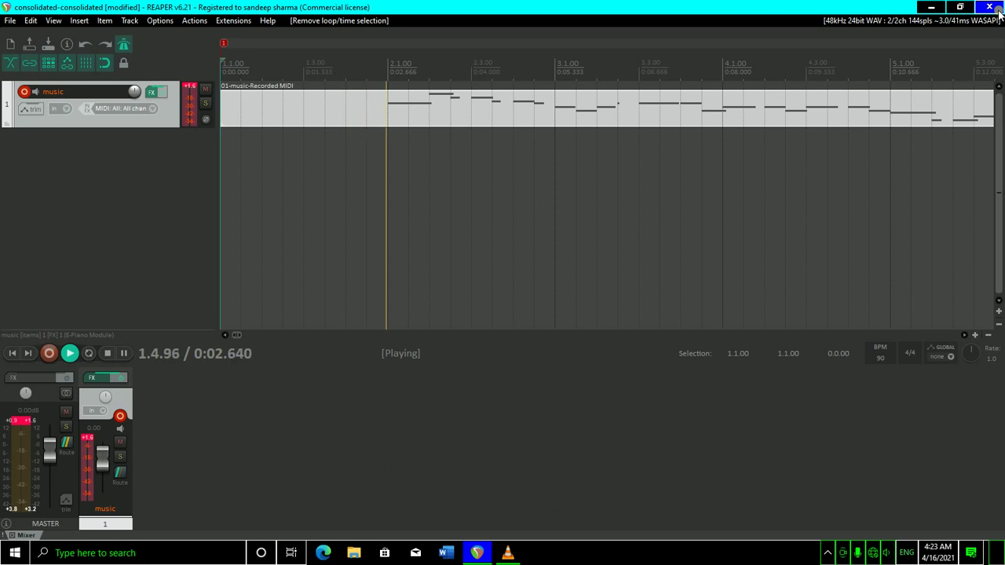
key("space")
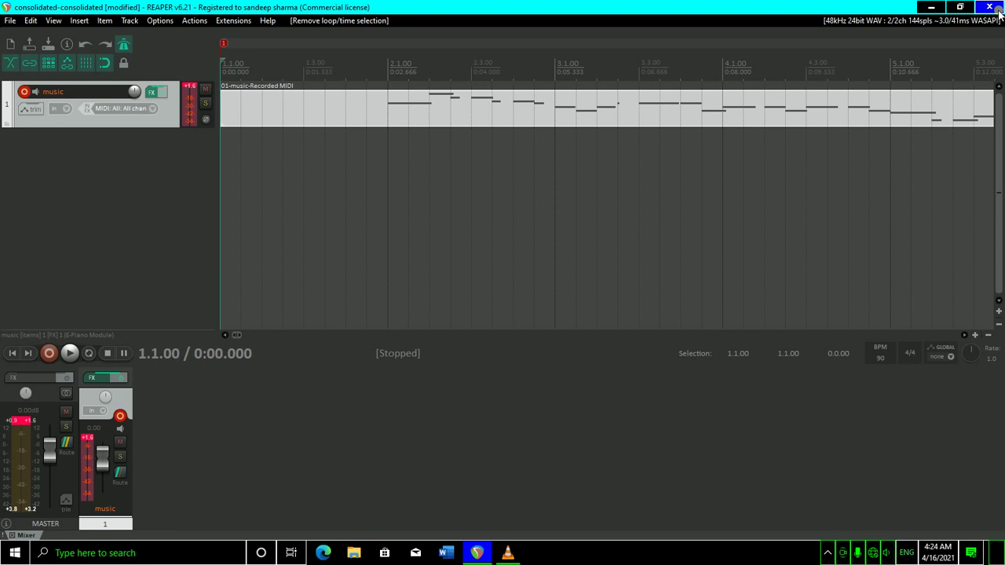
key("alt+Tab")
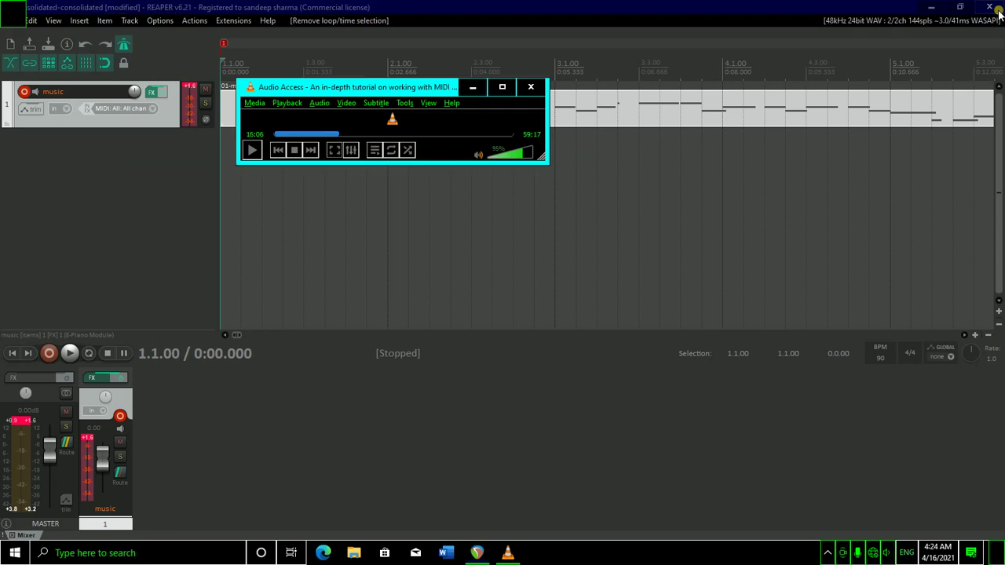
key("alt+Tab")
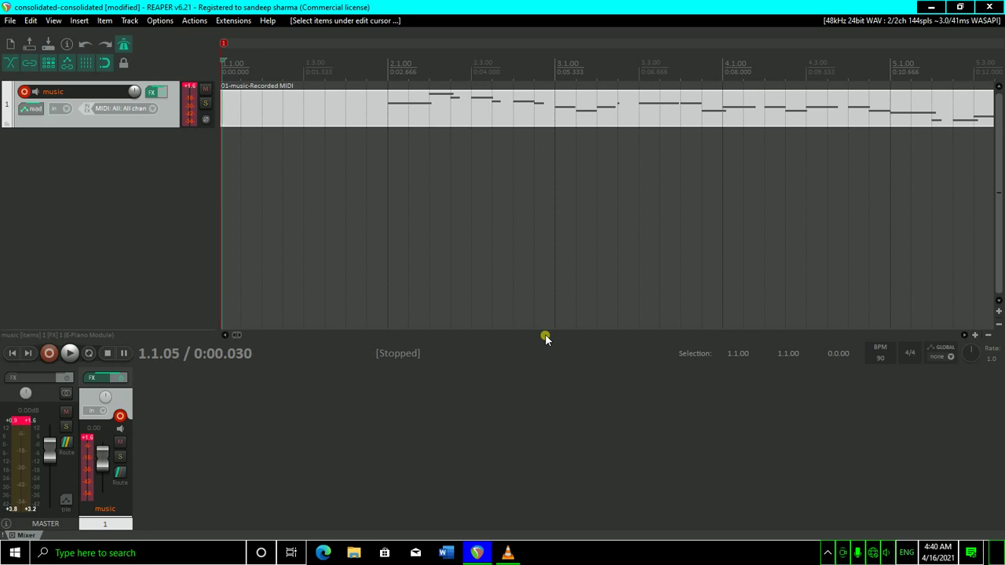
Play the music track again from 1.1.05 and stop playback.
key("space")
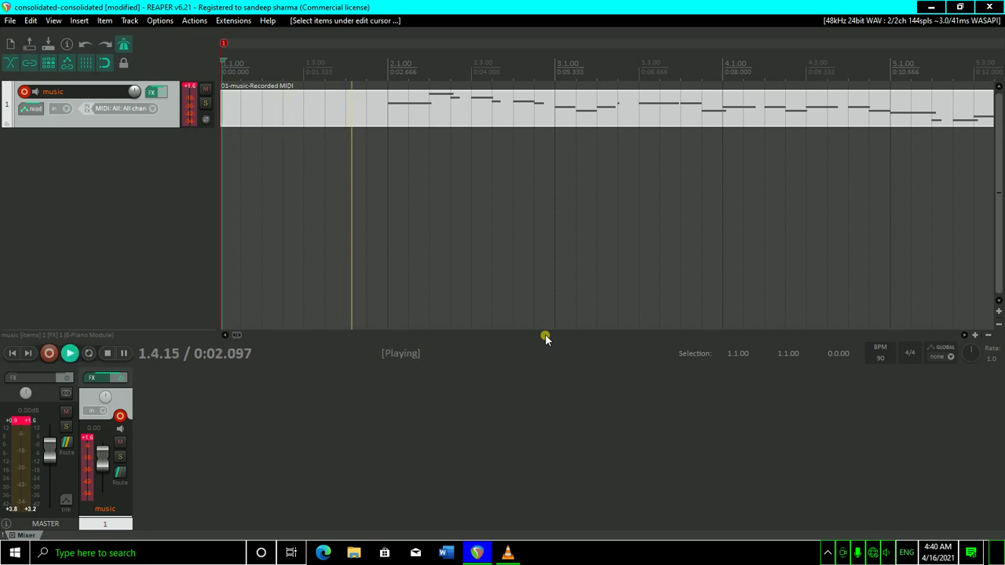
key("space")
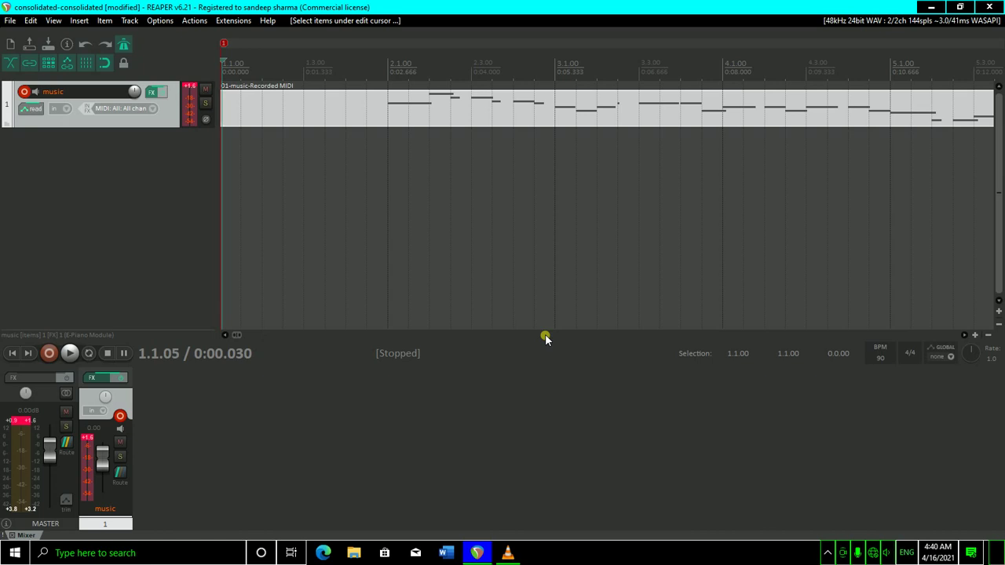
key("ctrl+t")
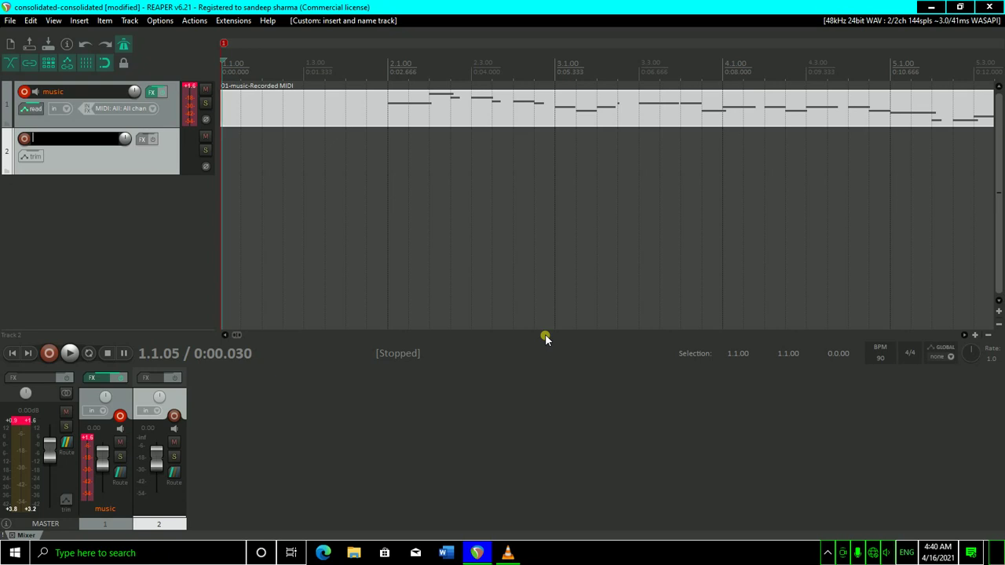
key("Return")
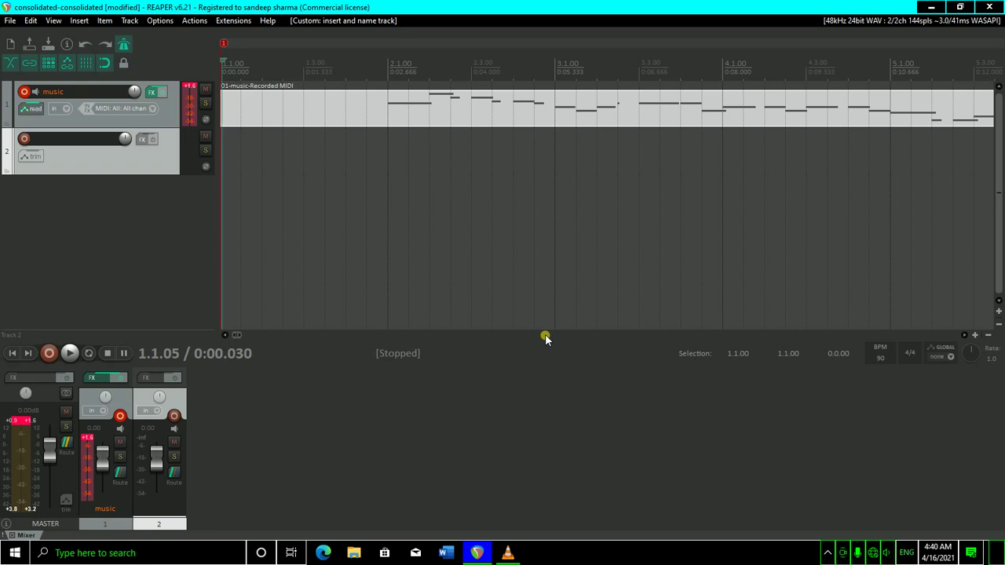
left_click(545, 338)
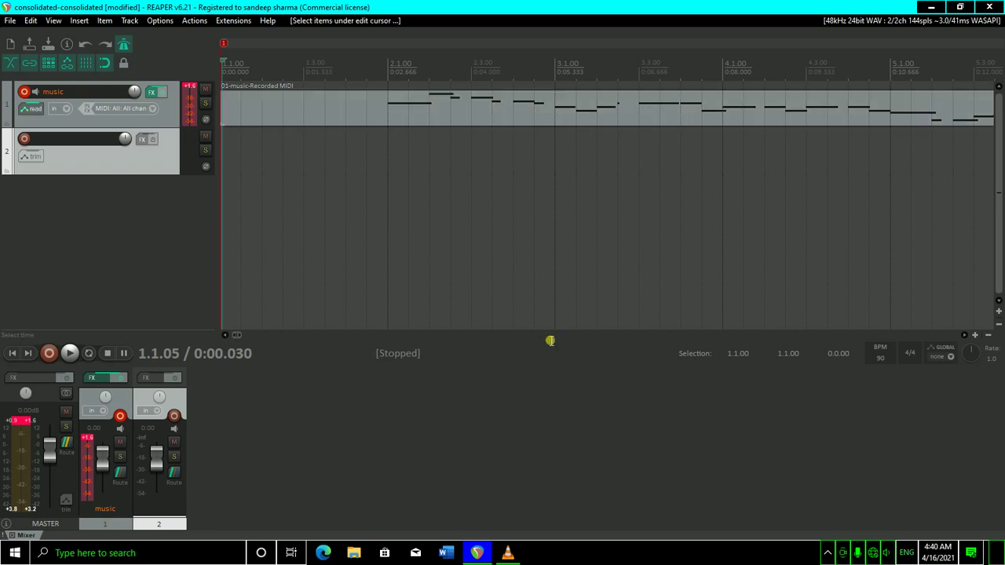
key("Delete")
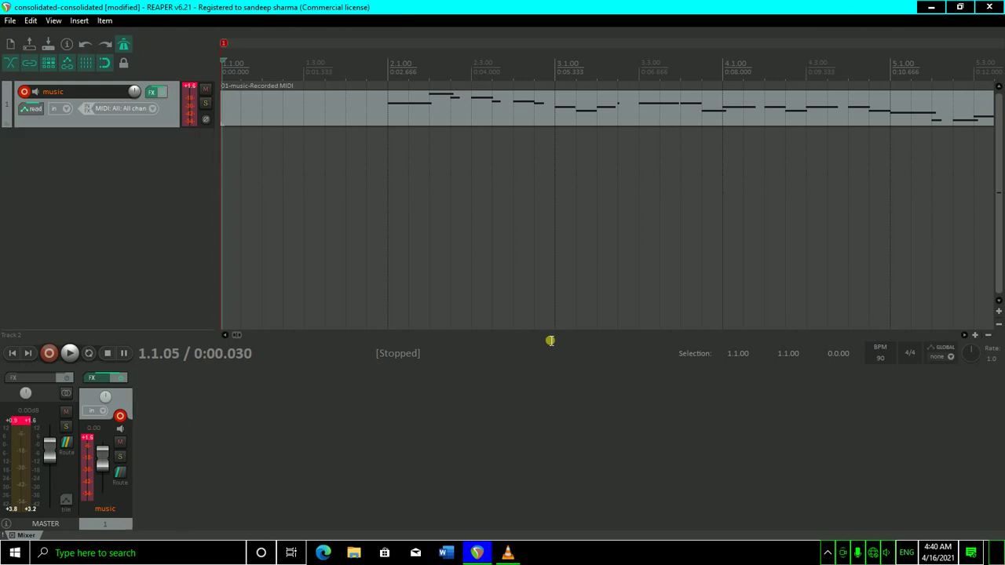
Insert the RealGuitar Steel String virtual instrument on a new track below the music track.
key("Up")
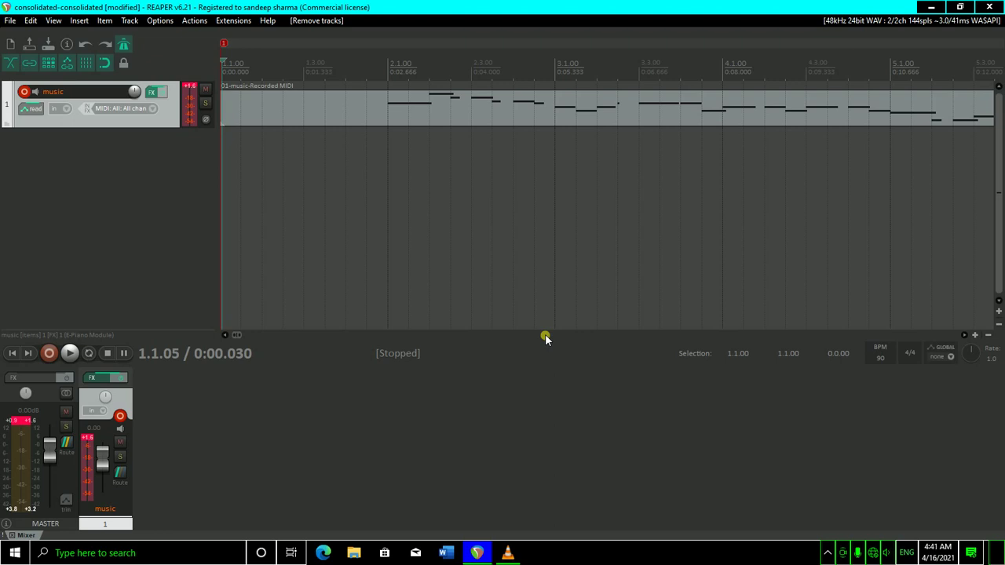
key("ctrl+shift+i")
key("Down")
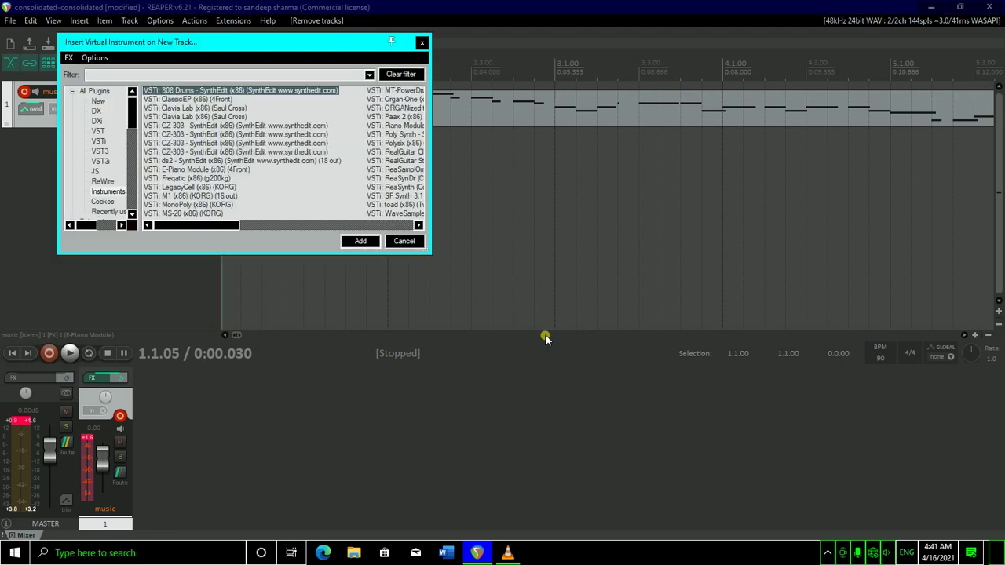
key("Down")
key("Down")
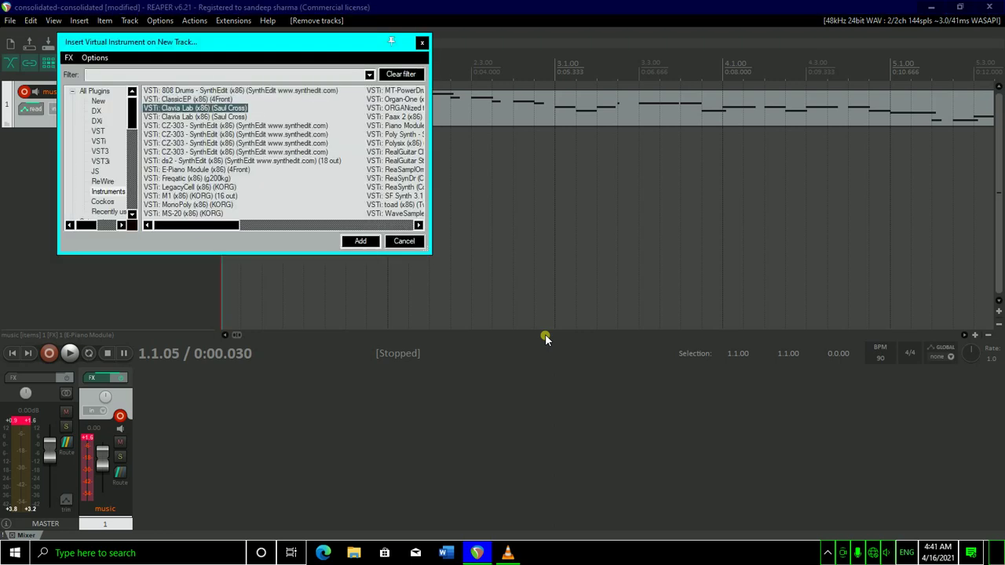
key("Down")
key("Down")
key("Down")
key("Down")
key("Down")
key("Down")
key("Down")
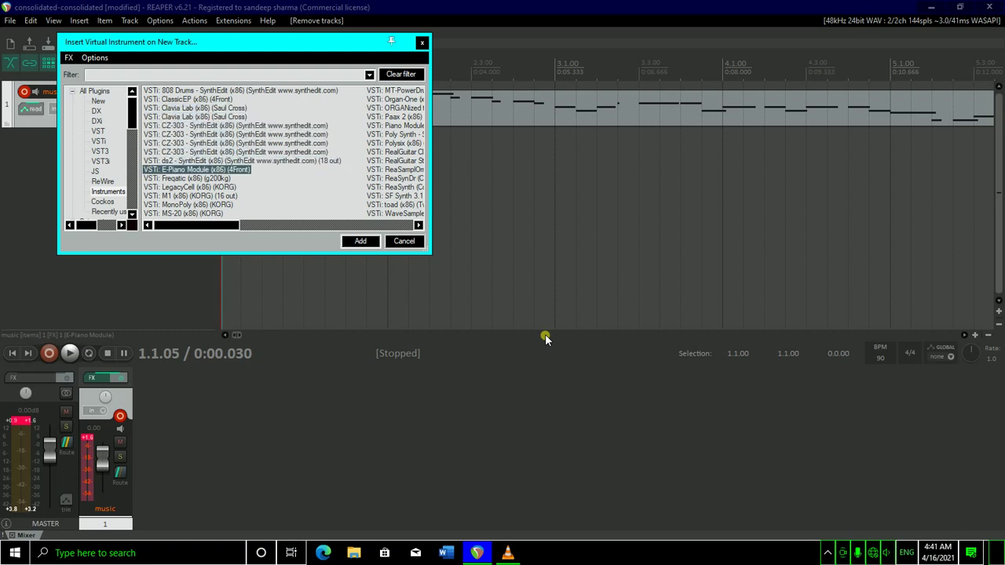
key("Down")
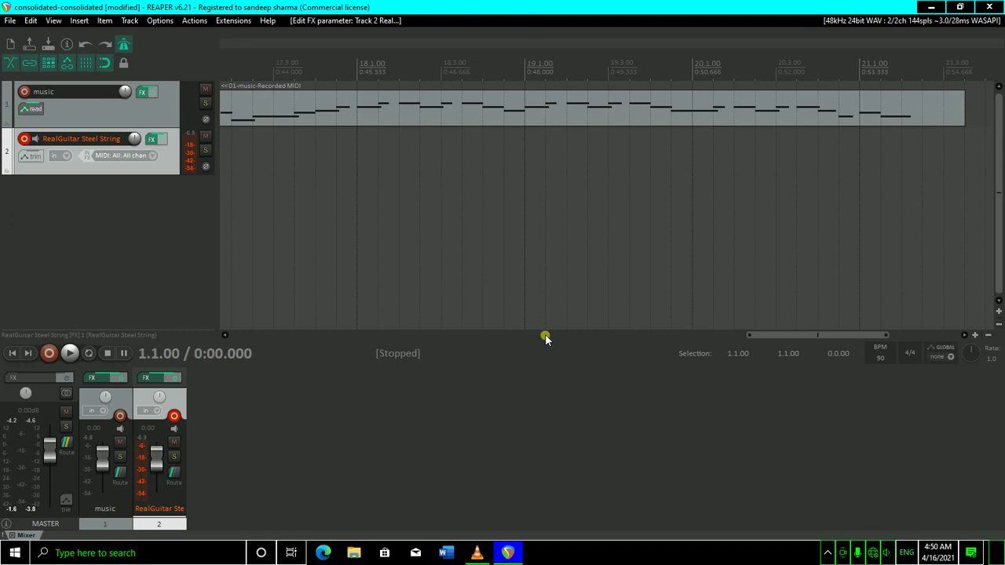
Record a MIDI take on the RealGuitar Steel String track from the project start, keeping the music track disarmed.
key("Up")
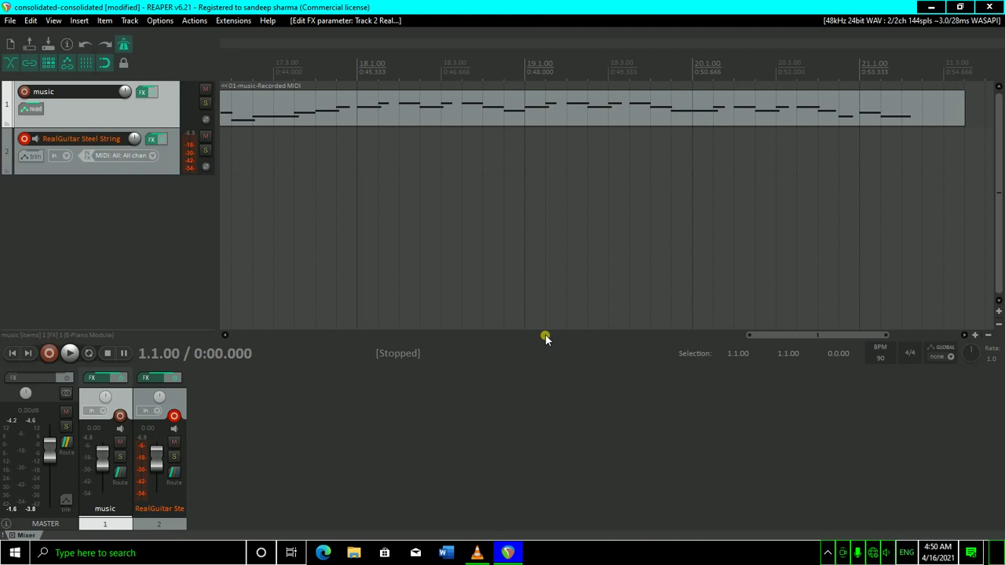
key("Home")
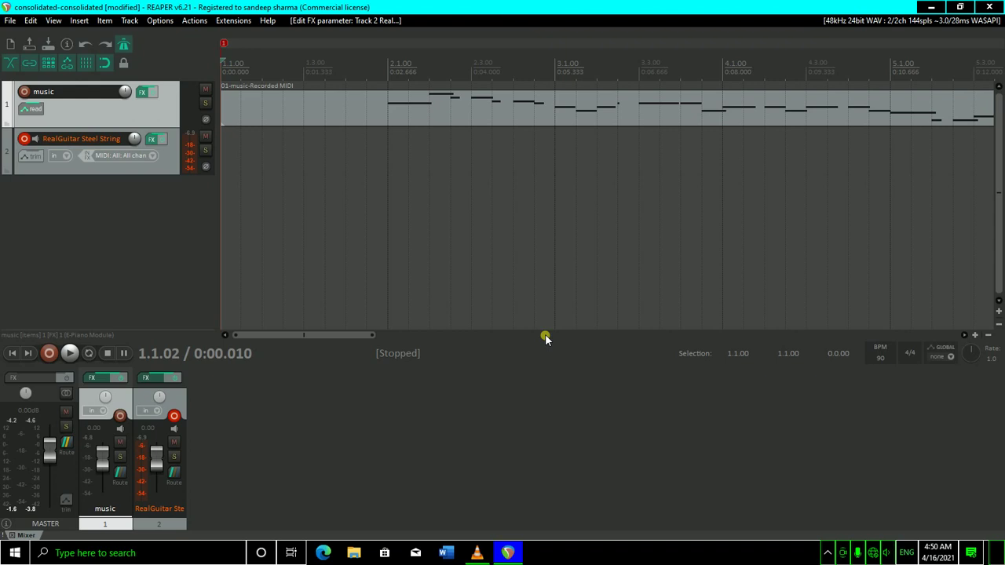
key("Home")
key("F9")
key("F9")
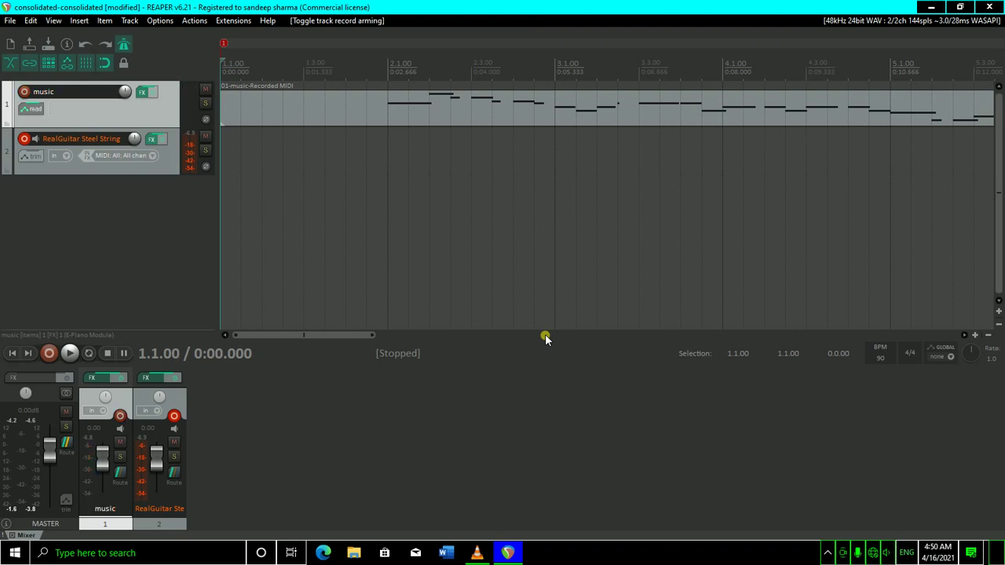
key("Down")
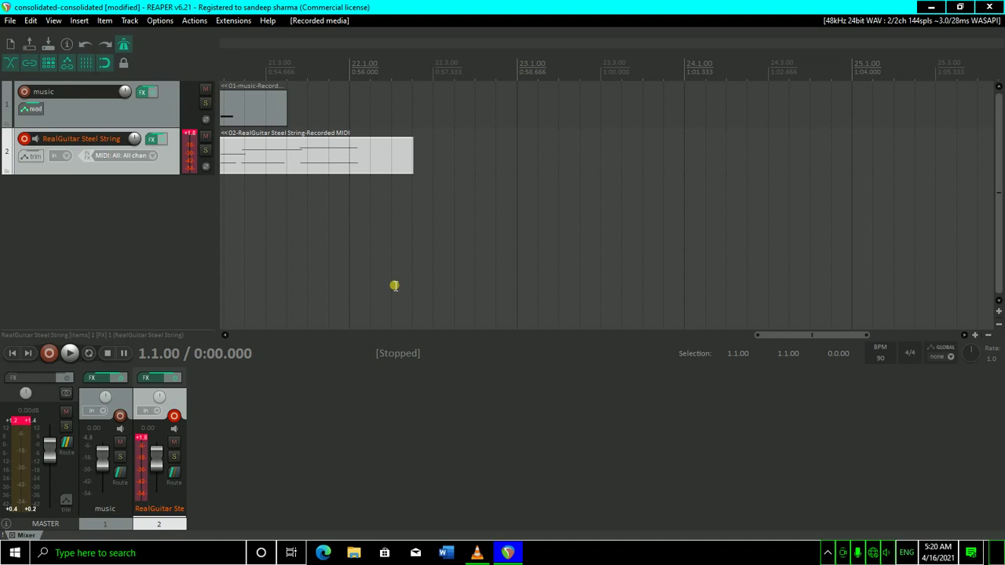
Play the music and RealGuitar Steel String tracks together from the project start, and stop playback.
key("space")
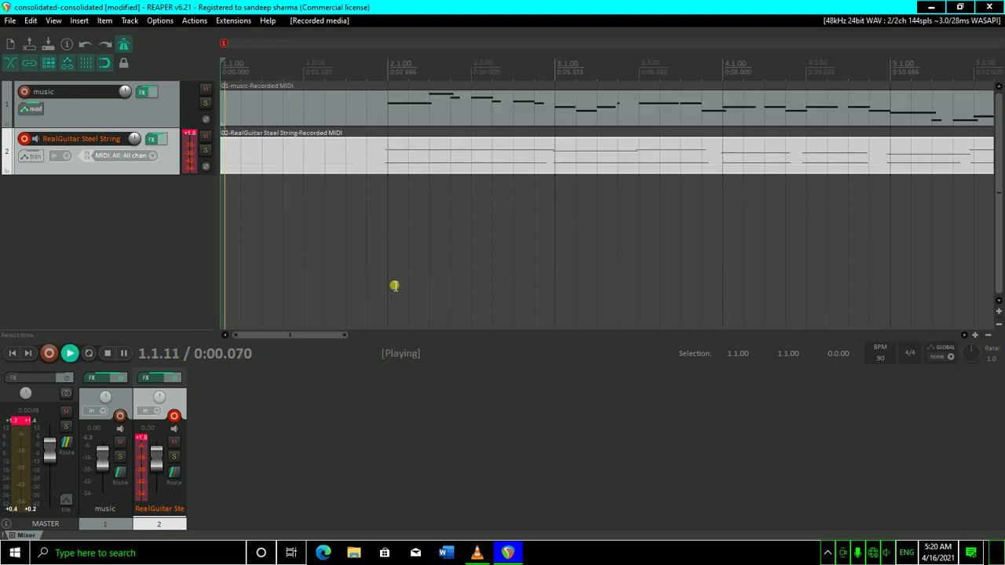
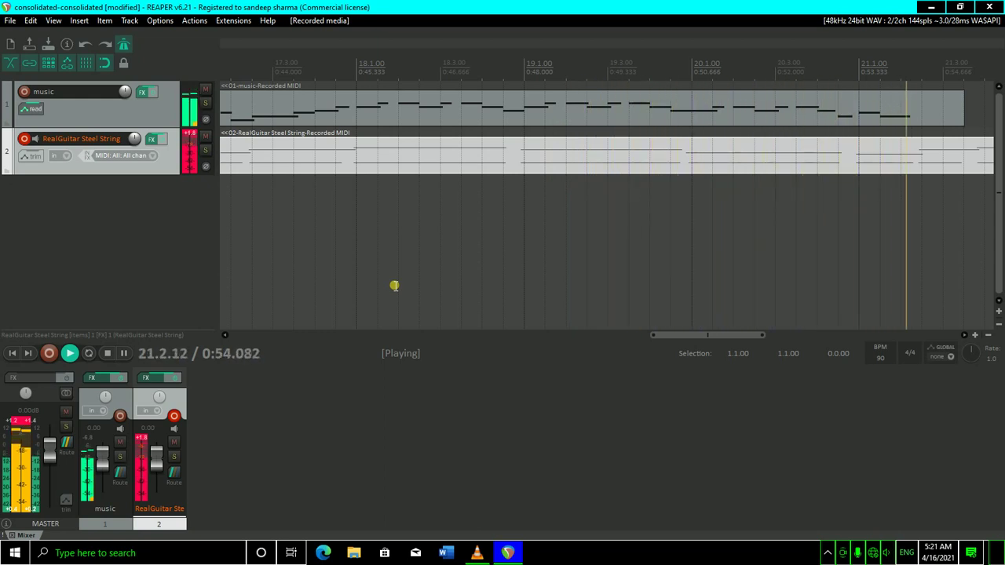
key("space")
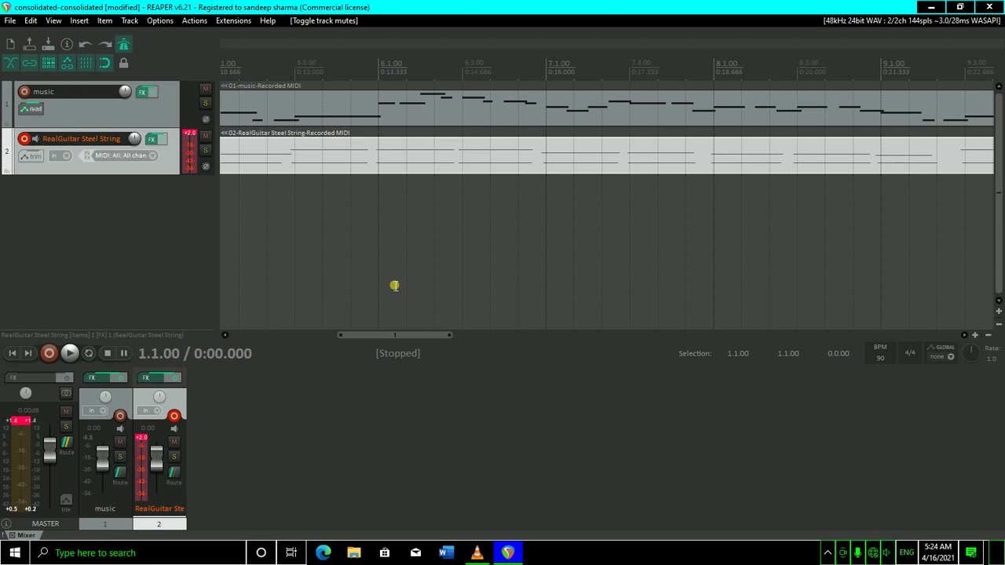
Browse the available virtual instruments and insert MT-PowerDrumKit on a new third track, declining the additional output routing tracks.
key("ctrl+alt+t")
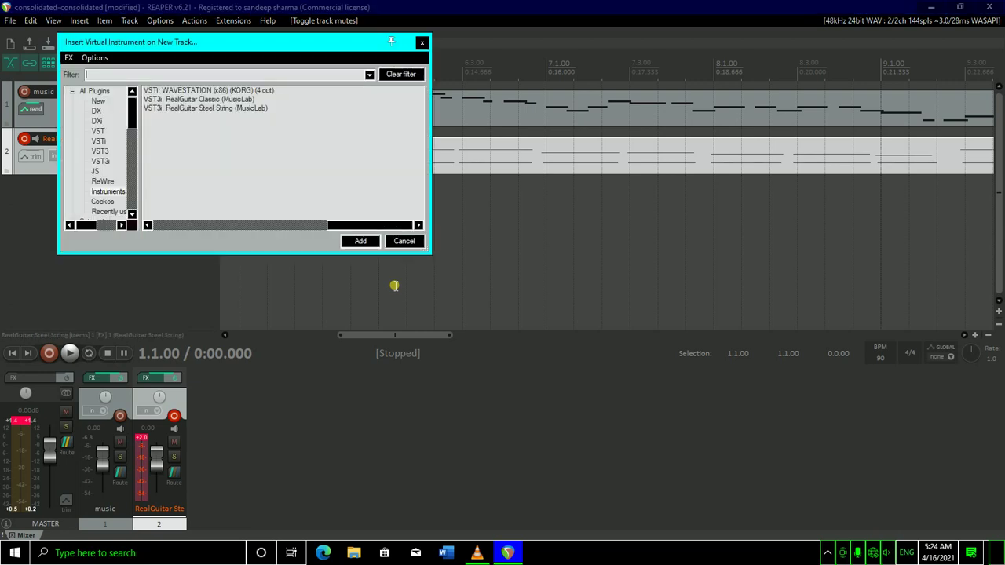
key("Down")
key("Down")
key("Down")
key("Down")
key("Down")
key("Down")
key("Down")
key("Down")
key("Down")
key("Down")
key("Down")
key("Down")
key("Down")
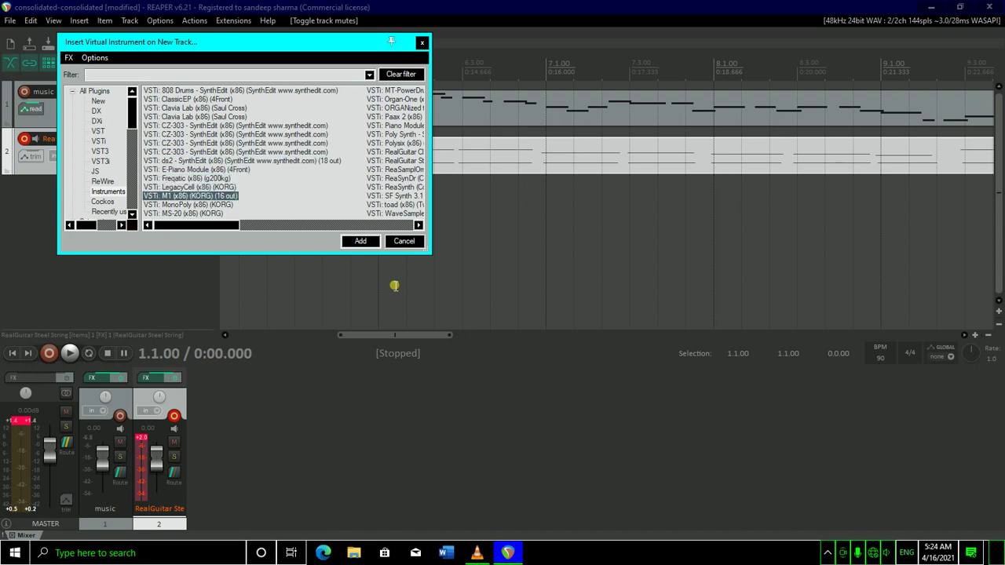
key("Down")
key("Down")
key("Down")
key("Down")
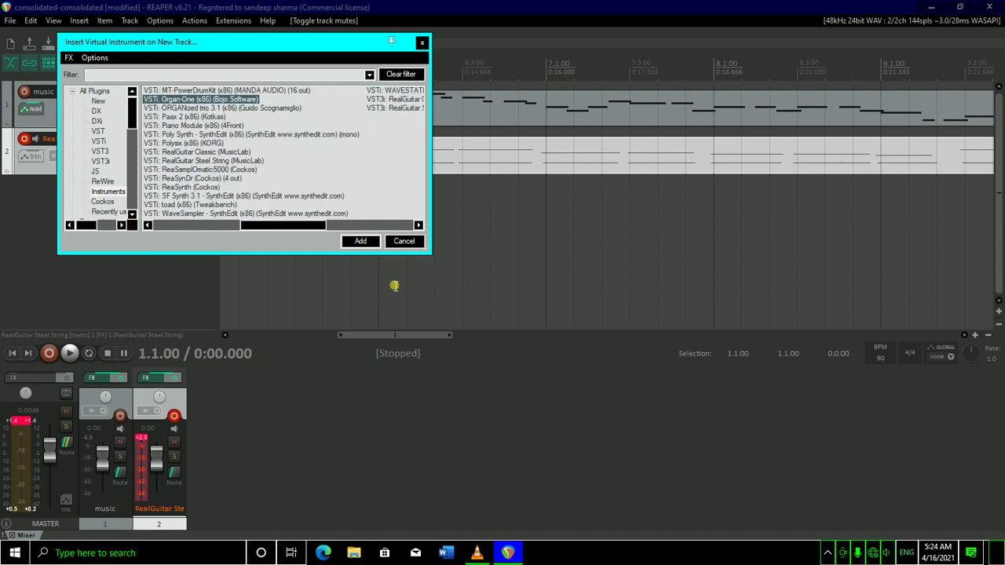
key("Down")
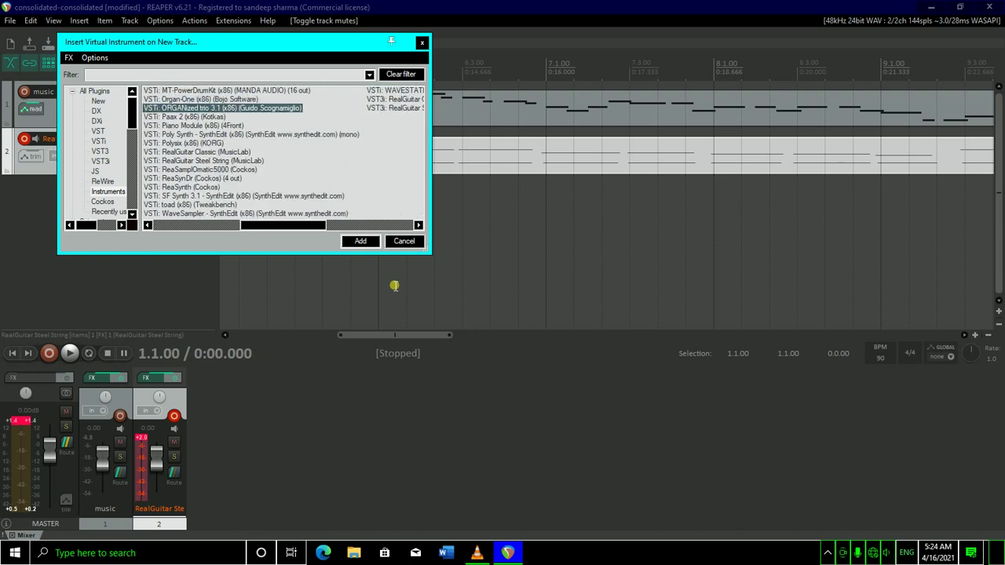
key("Down")
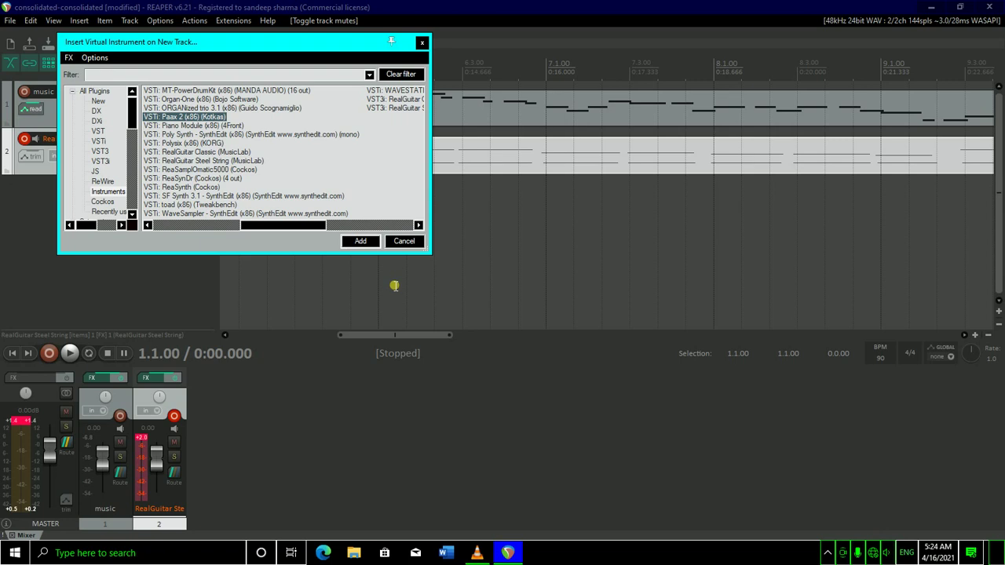
key("Down")
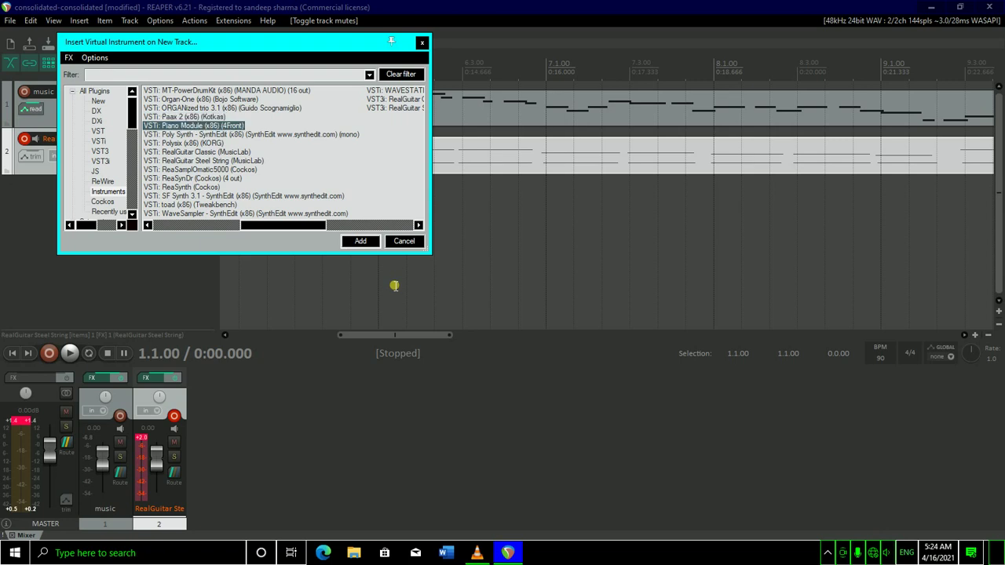
key("Down")
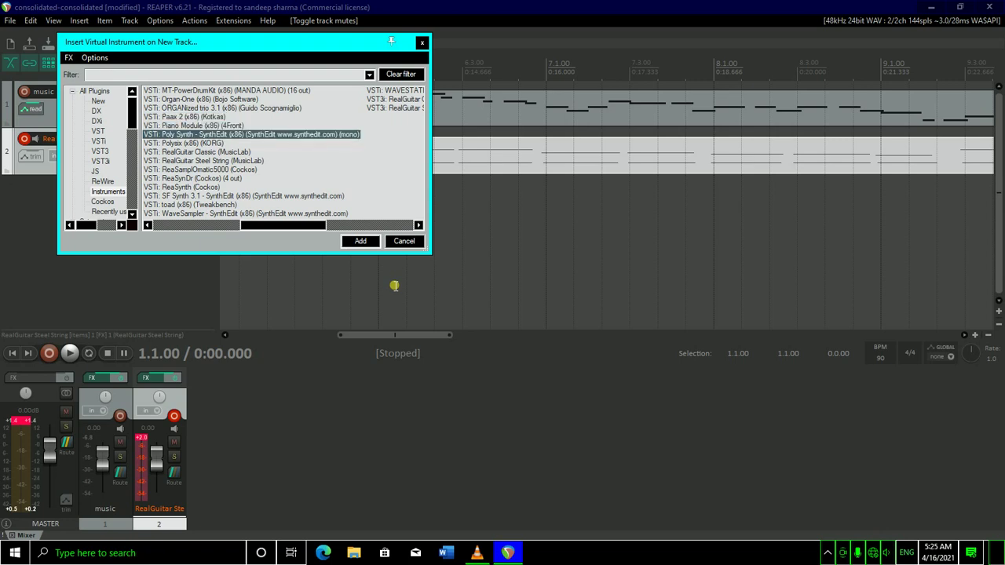
key("Down")
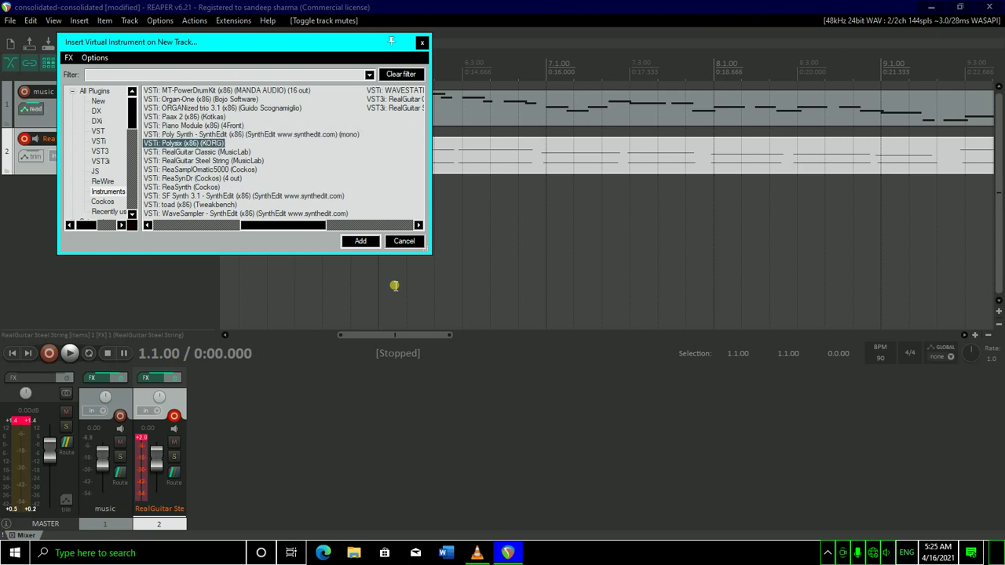
key("Down")
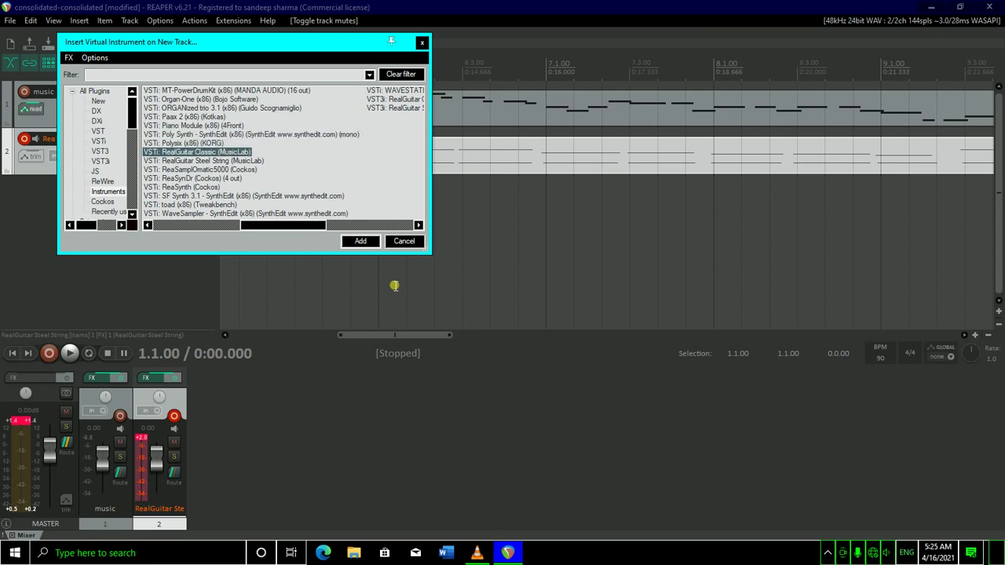
key("Down")
key("Down")
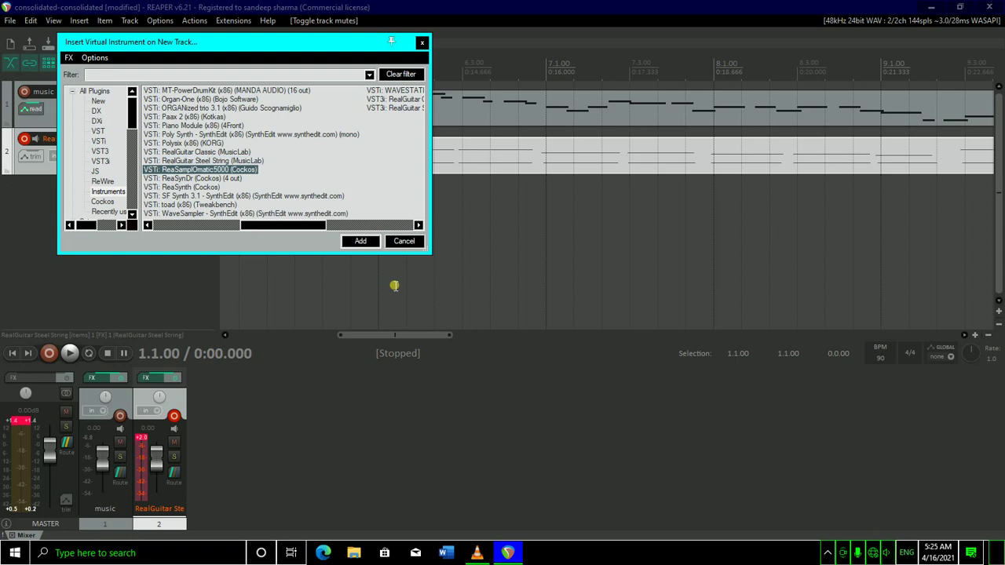
key("Down")
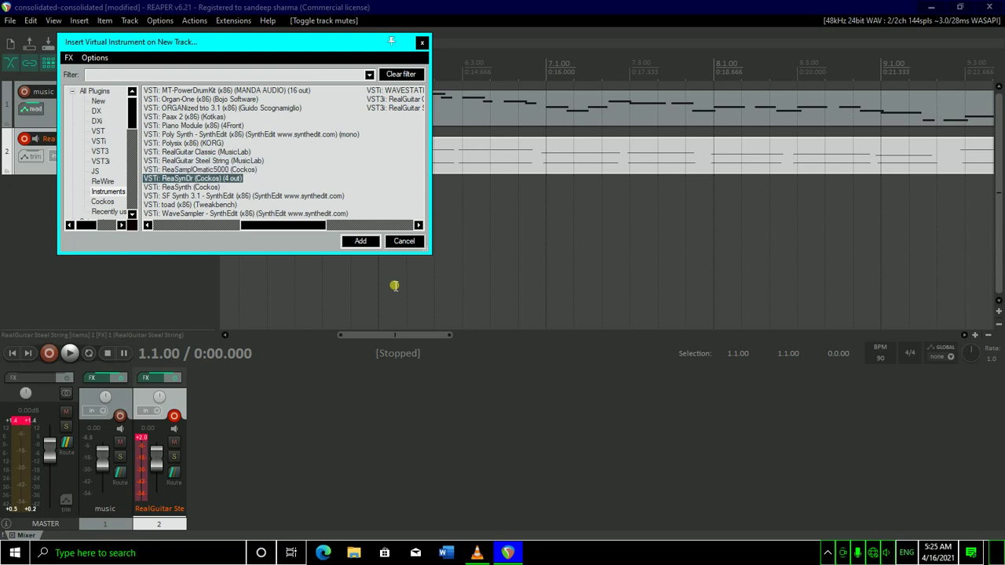
key("Down")
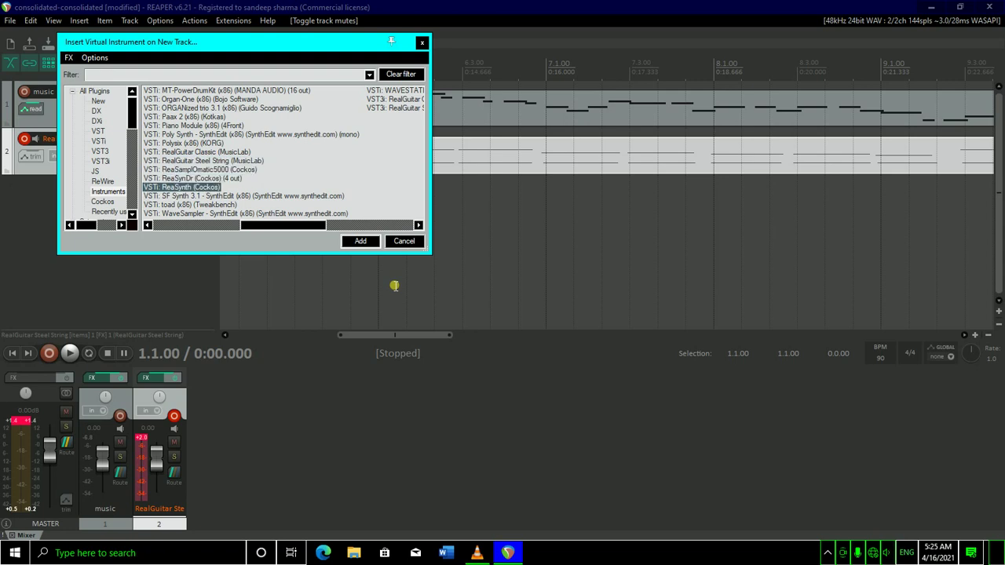
key("Down")
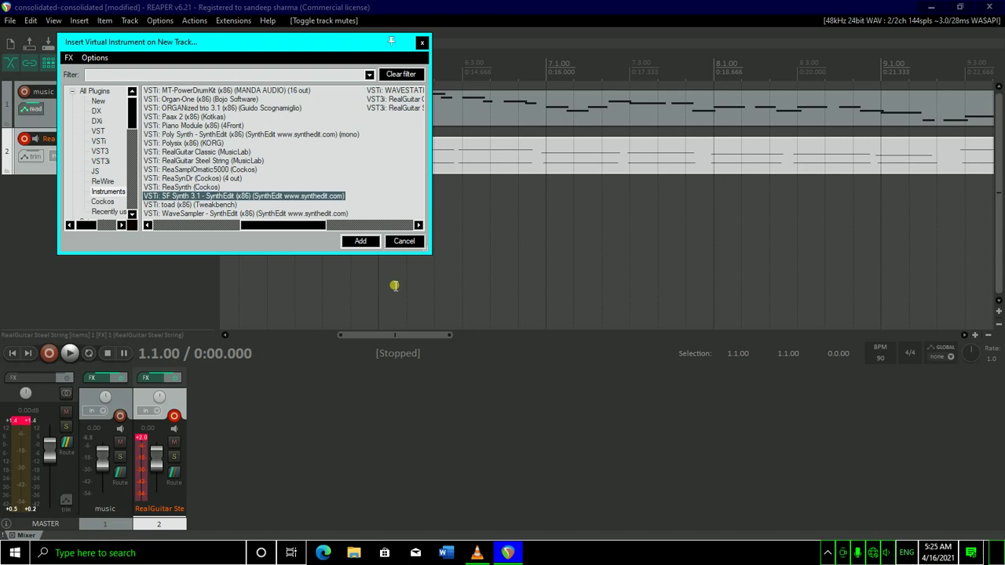
key("Down")
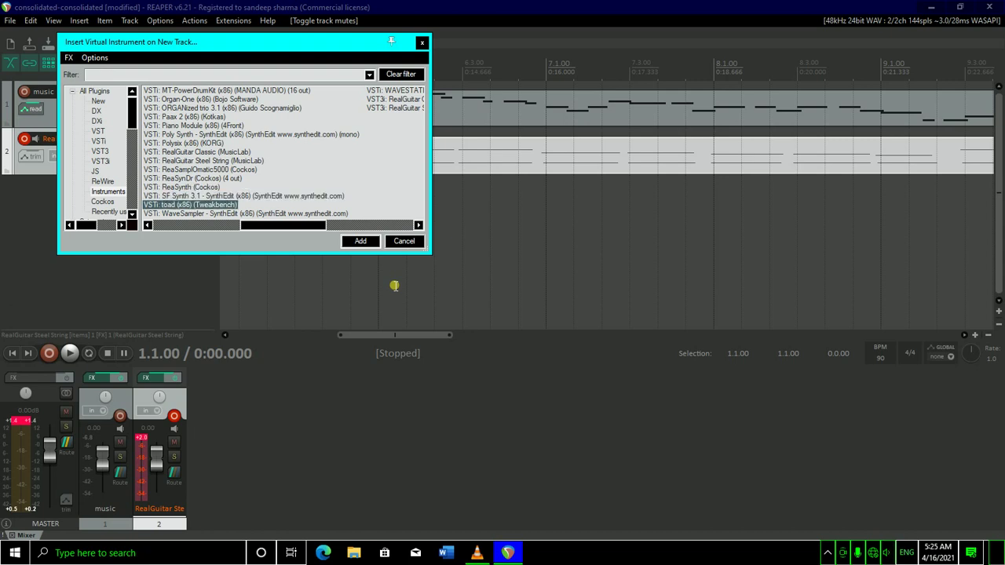
key("Down")
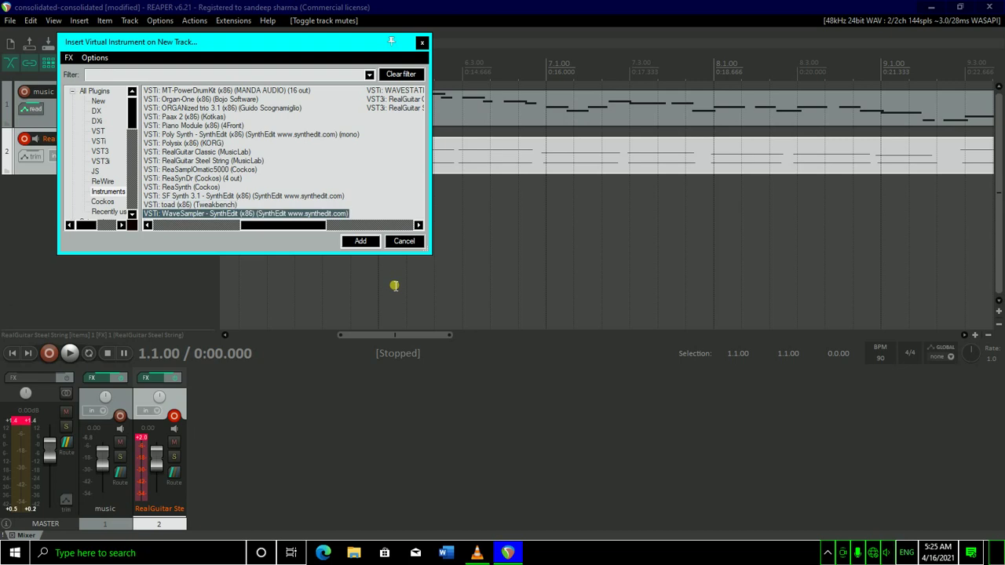
key("Down")
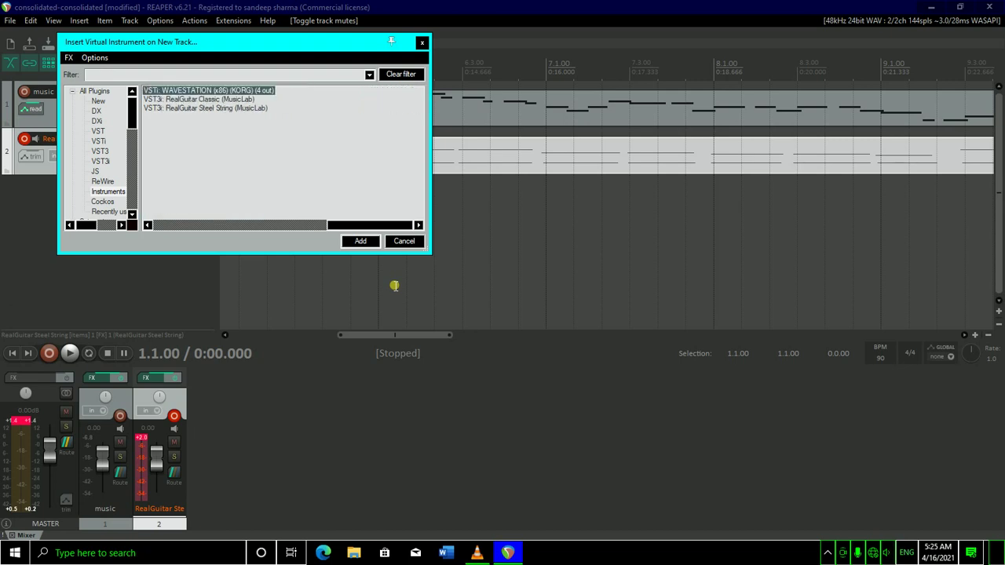
key("Down")
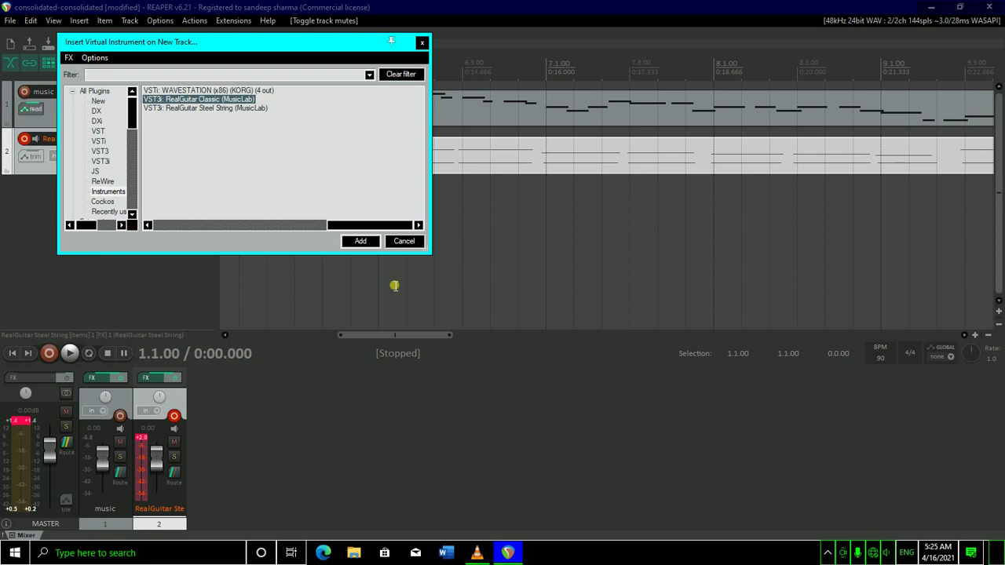
key("Down")
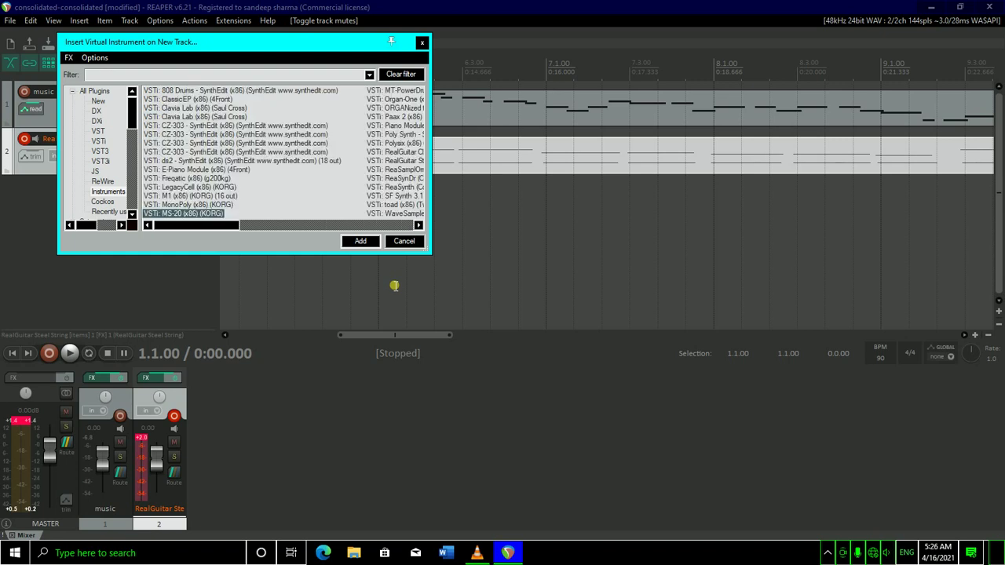
key("Down")
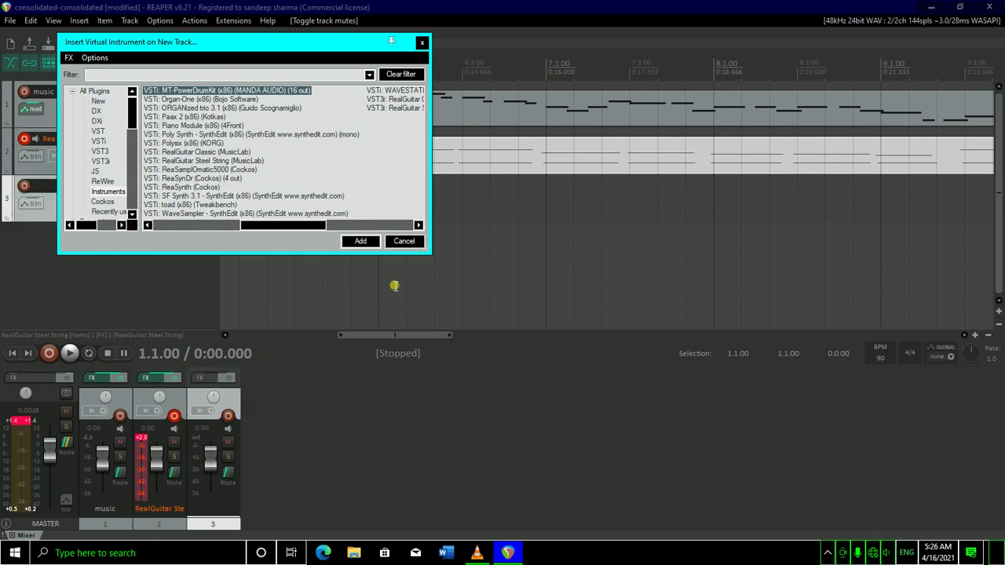
key("Return")
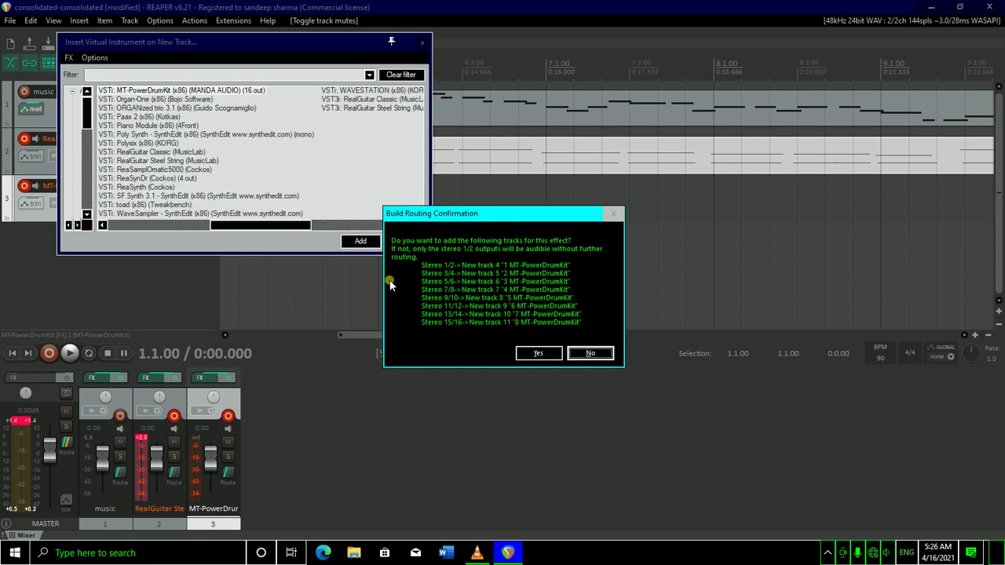
key("Return")
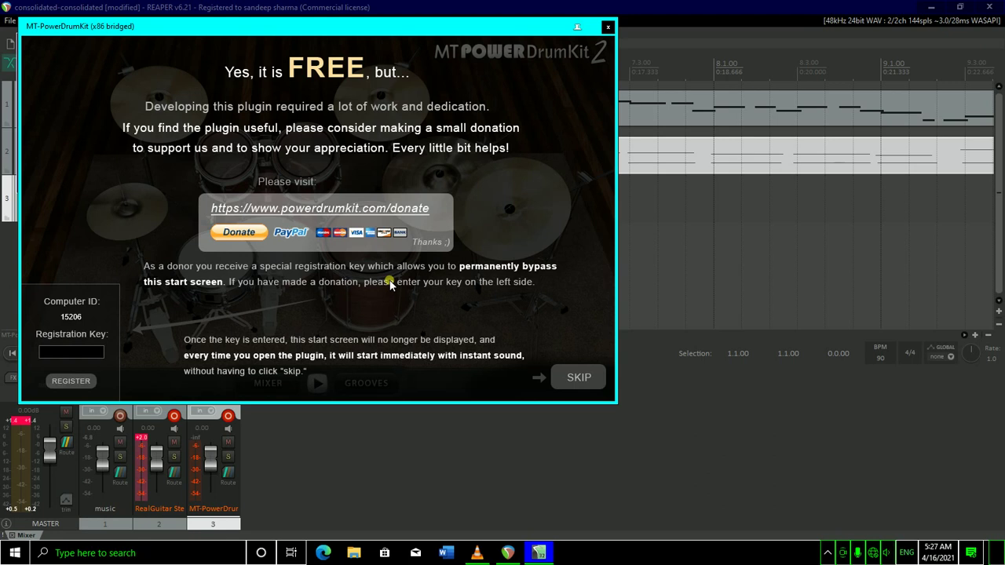
Skip the MT-PowerDrumKit start screen to reach the drum kit, and close the plug-in and FX chain windows.
left_click(390, 284)
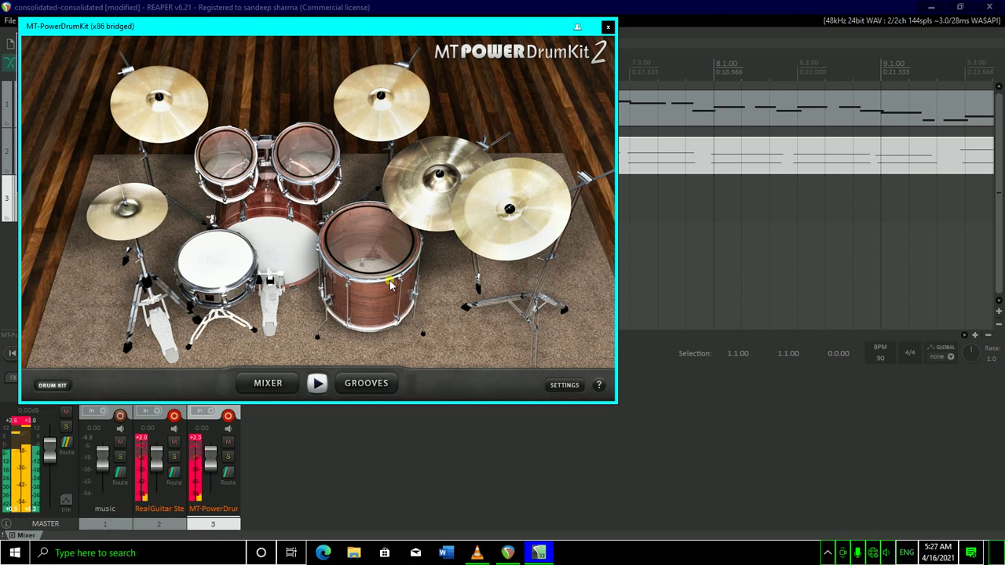
key("space")
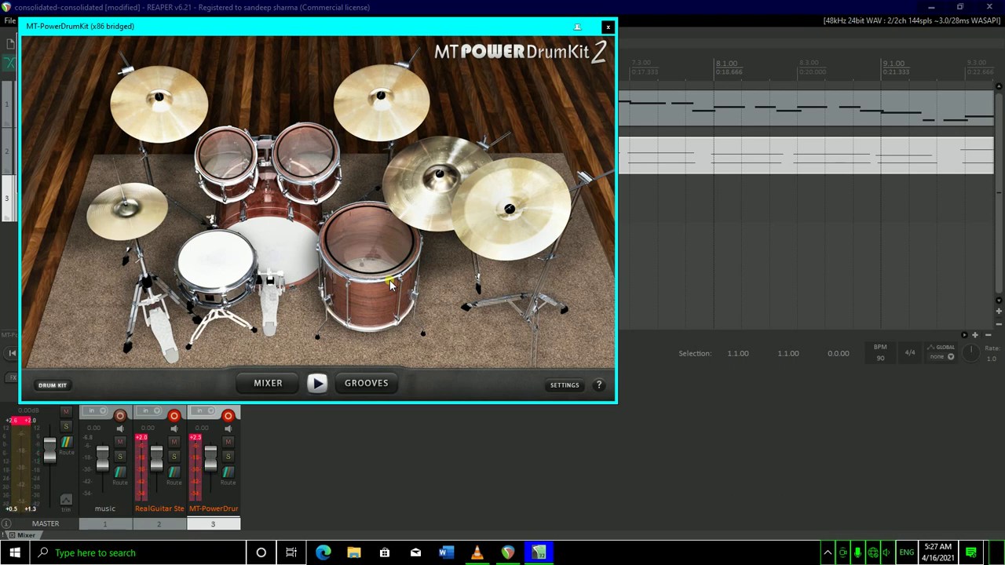
key("Escape")
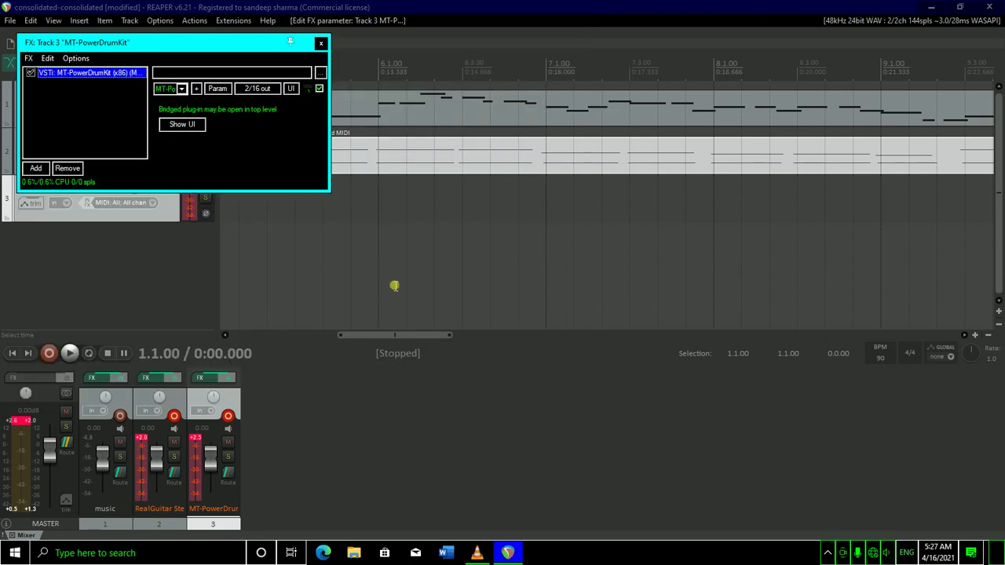
key("Escape")
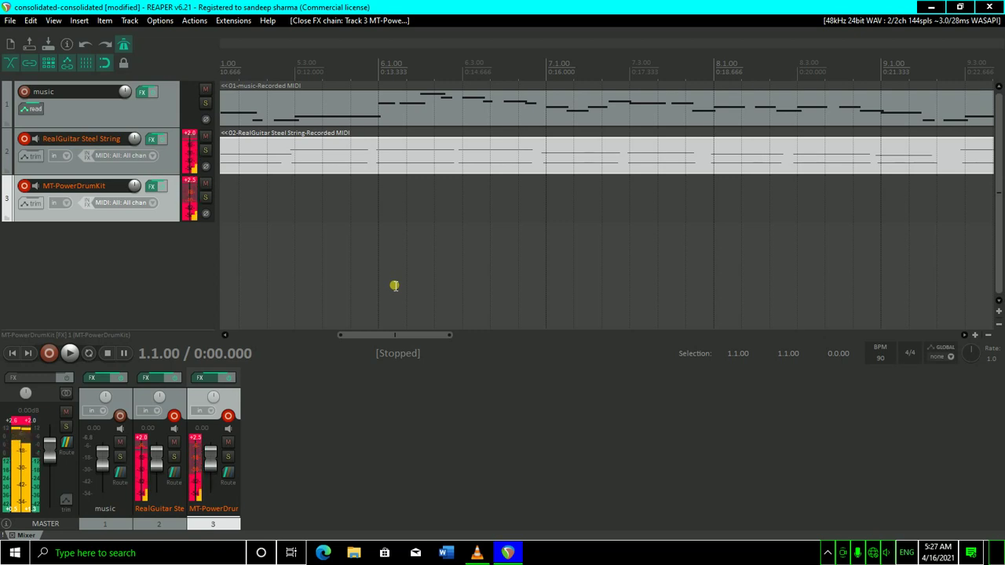
Disarm recording on the RealGuitar Steel String track and select the MT-PowerDrumKit track.
key("Up")
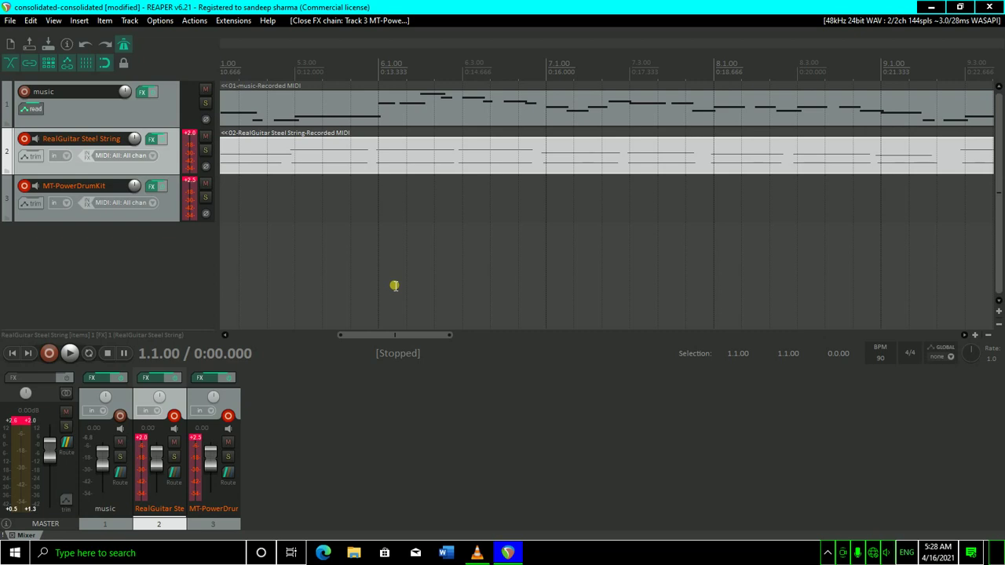
key("F9")
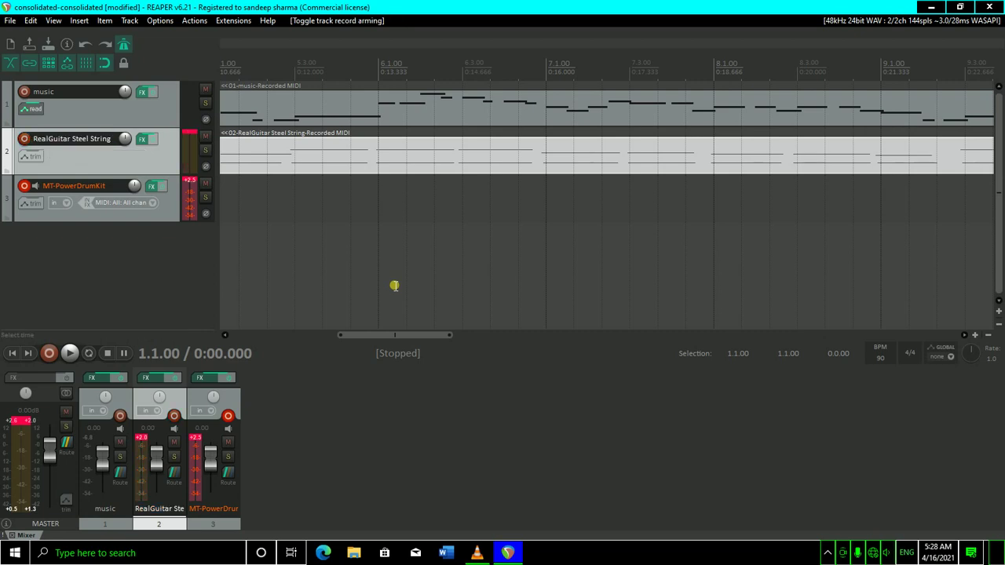
key("Down")
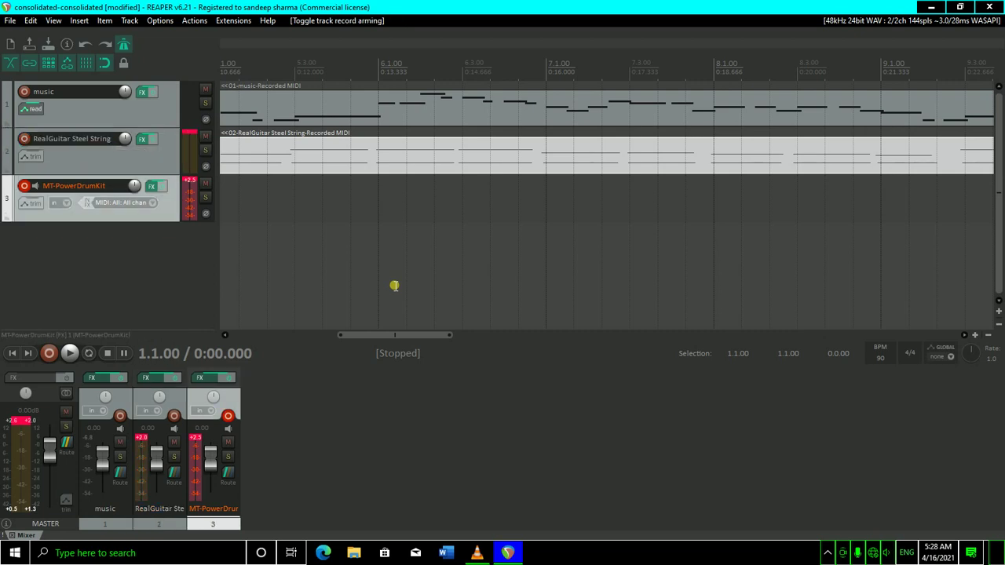
Play the music and RealGuitar Steel String tracks from the project start with MT-PowerDrumKit armed for live monitoring, and stop playback.
key("space")
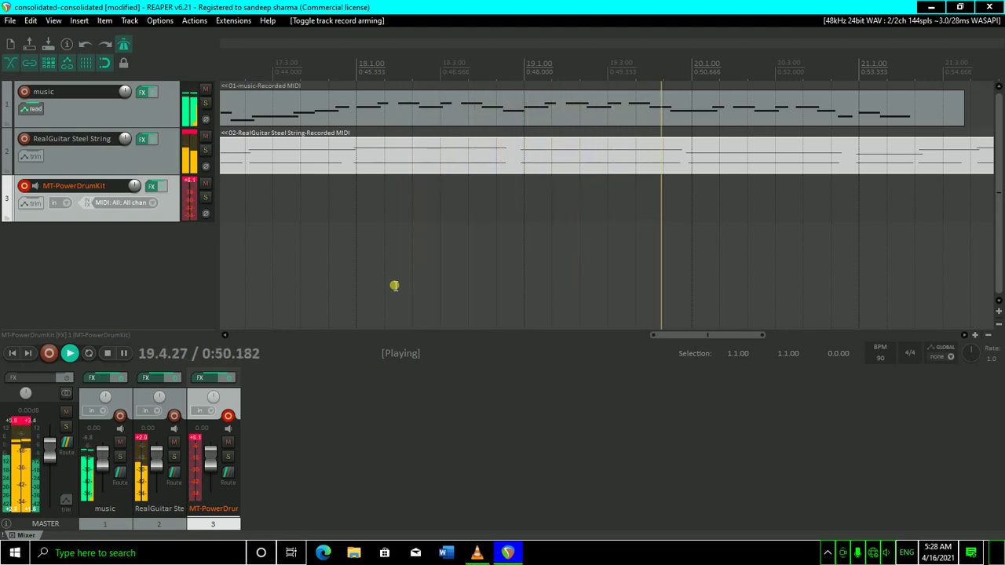
key("space")
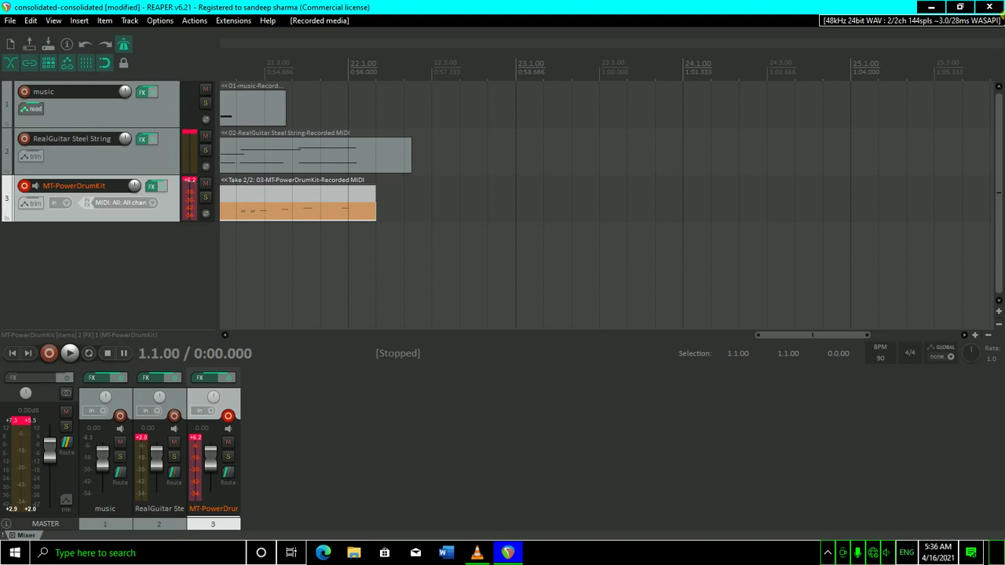
Play the recorded MT-PowerDrumKit take together with the music and guitar tracks from the project start, and stop playback.
key("space")
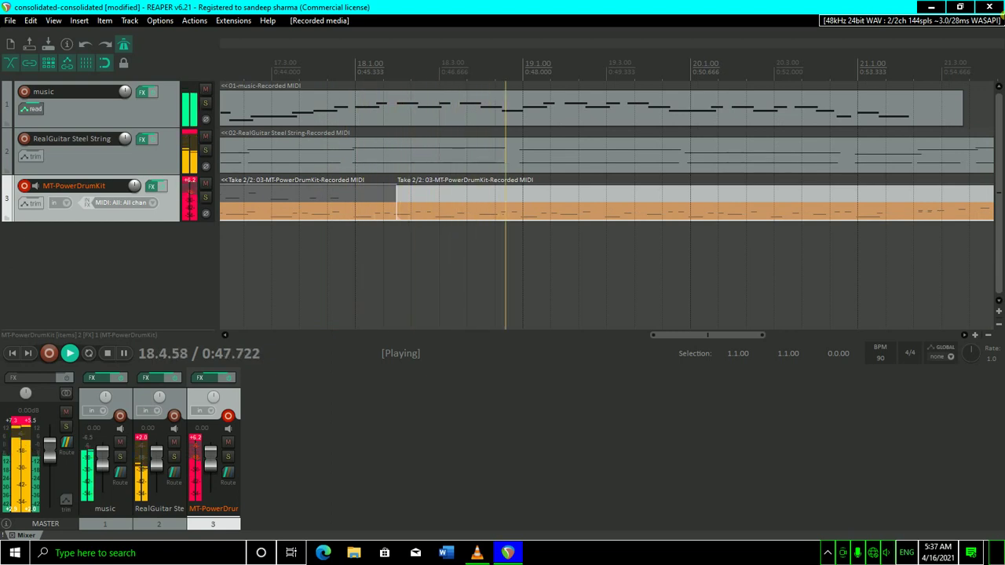
key("space")
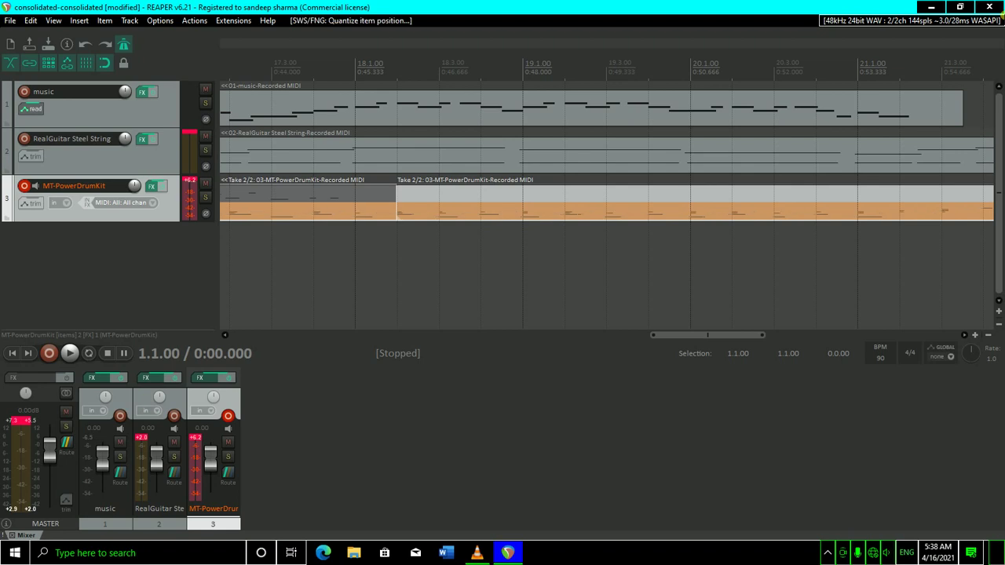
Play the quantized drum take with the other tracks, stop playback, and undo the drum quantization.
key("space")
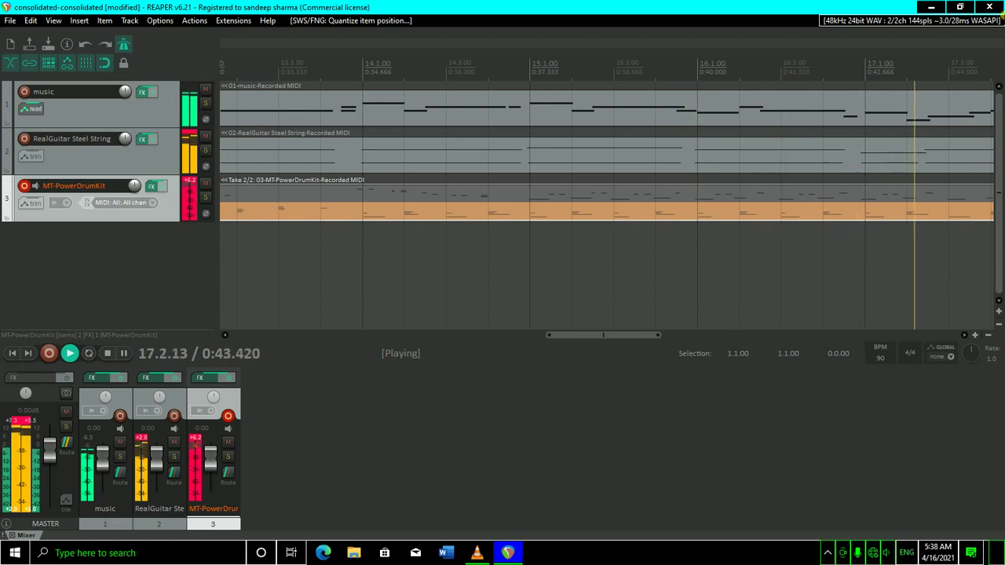
key("space")
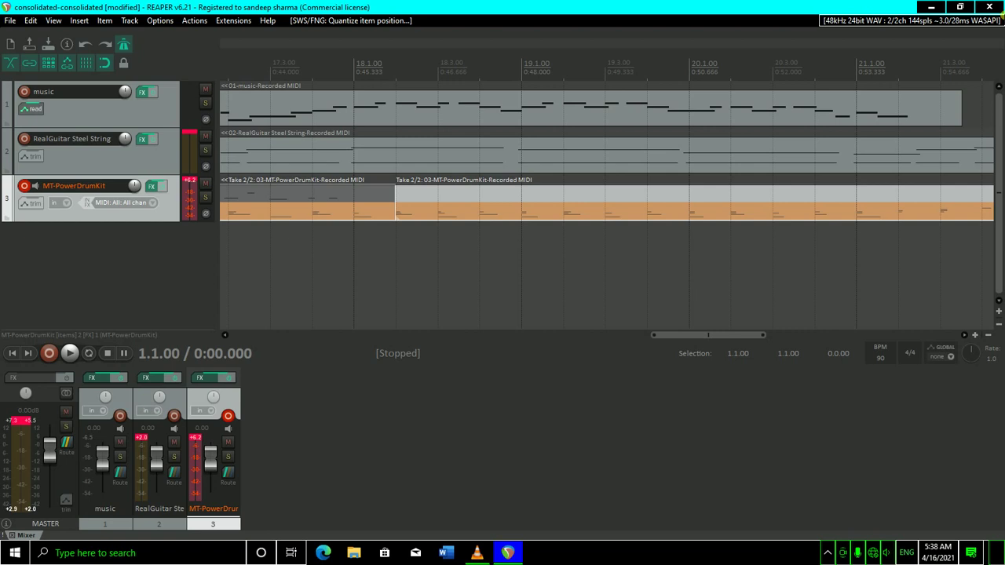
key("alt")
key("Right")
key("Down")
key("Return")
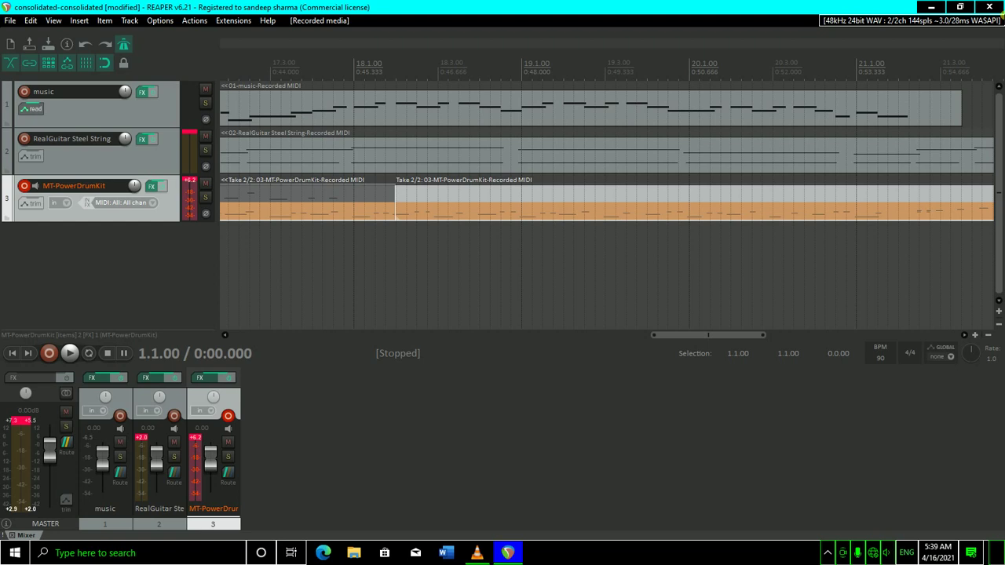
Quantize the MT-PowerDrumKit take on the finer grid, play all three tracks from the project start, and stop playback.
key("q")
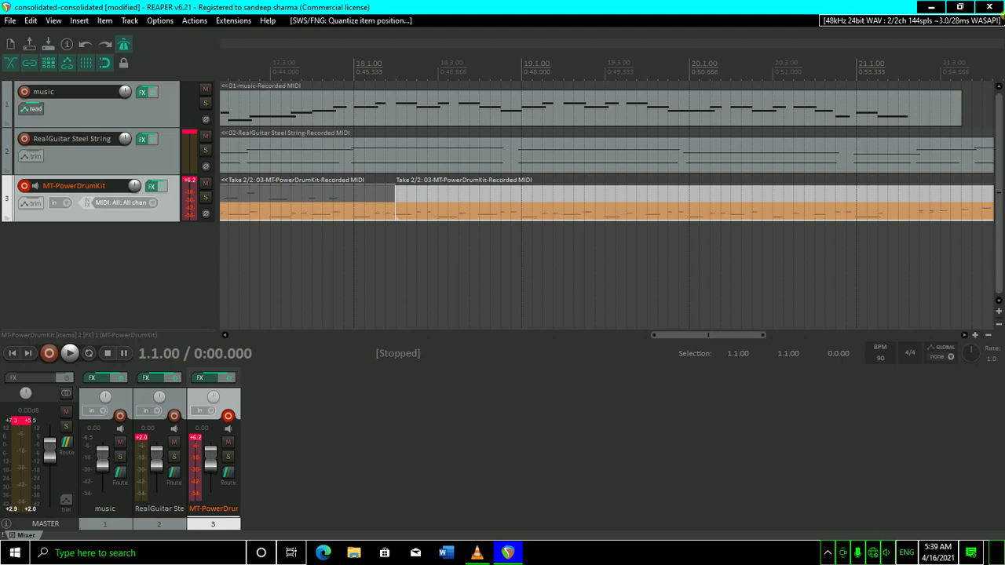
key("Home")
key("space")
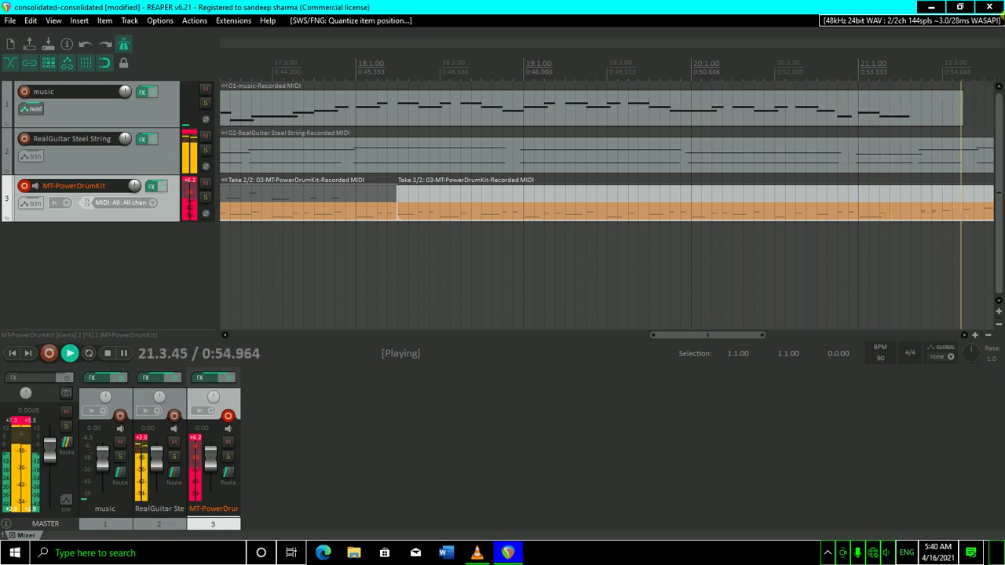
key("space")
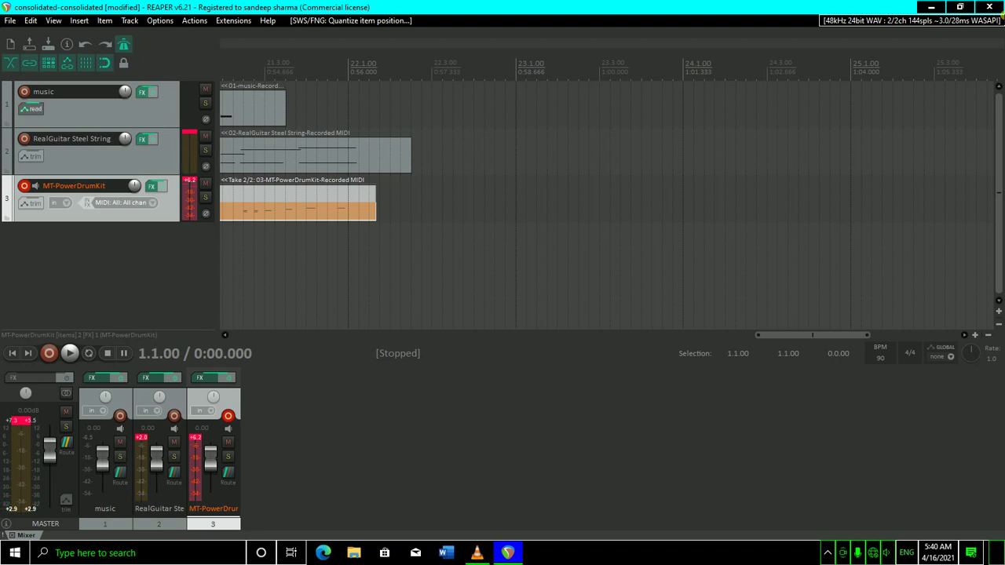
Undo the last quantization of the MT-PowerDrumKit take.
key("alt")
key("Right")
key("Down")
key("Return")
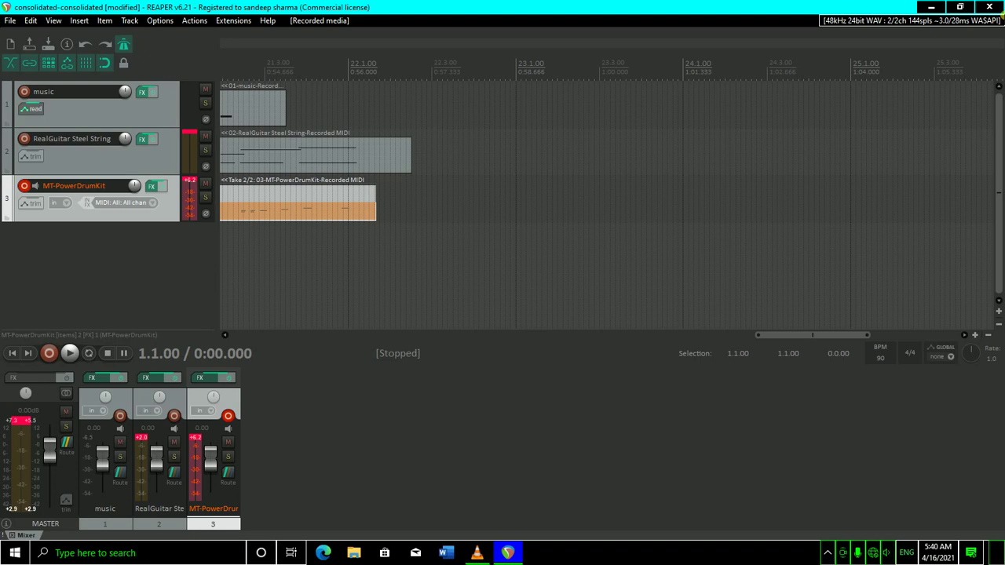
key("Print")
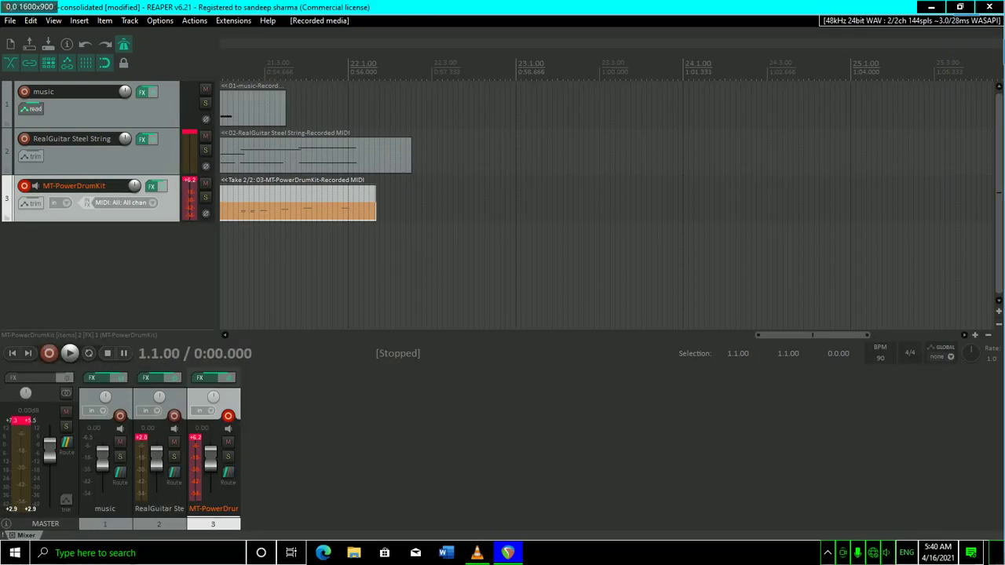